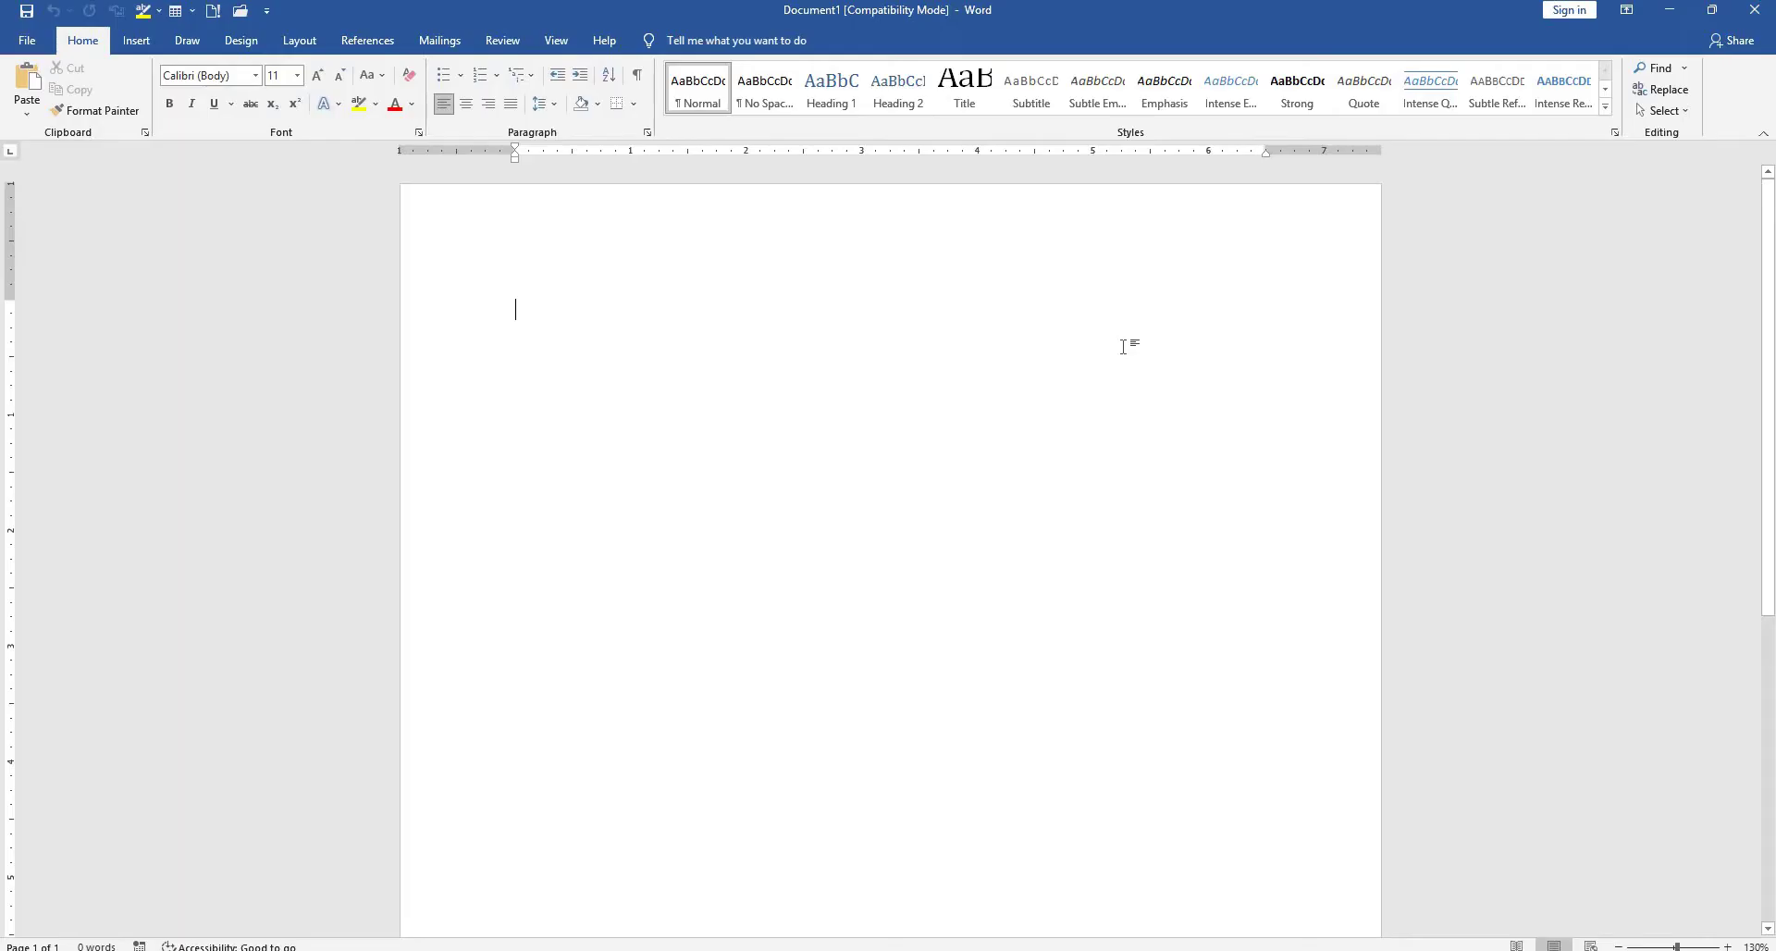
Insert a 7-by-6 table from the Table grid, then undo it.
left_click(131, 40)
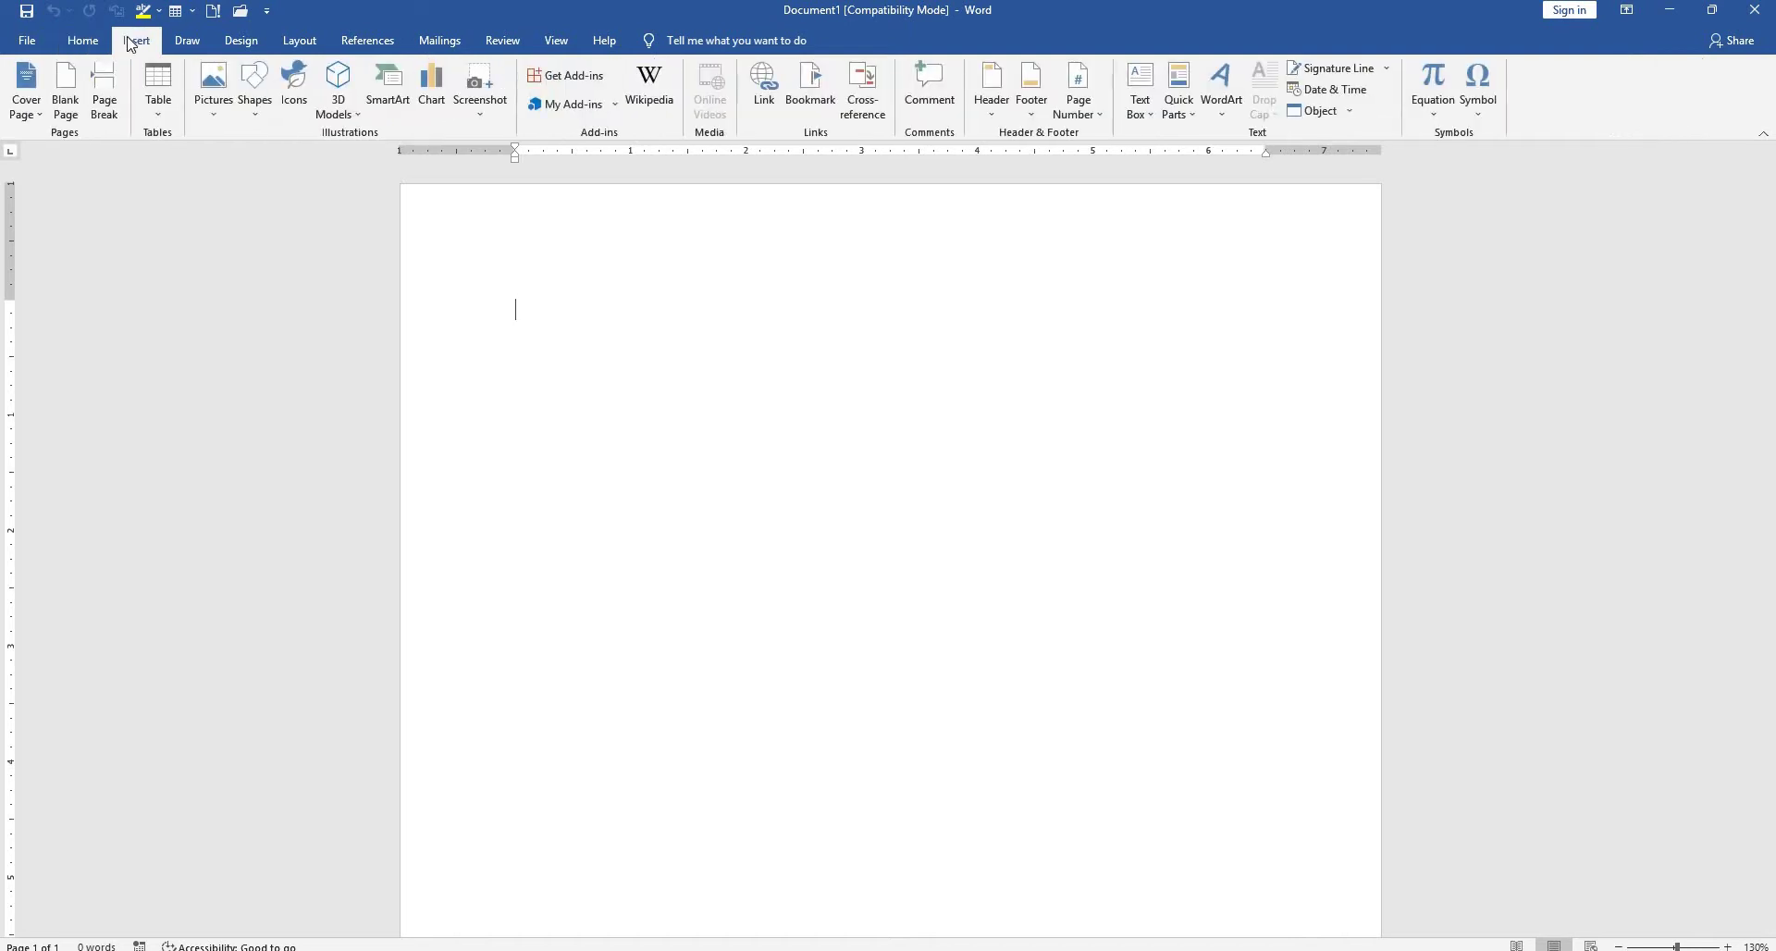
left_click(158, 109)
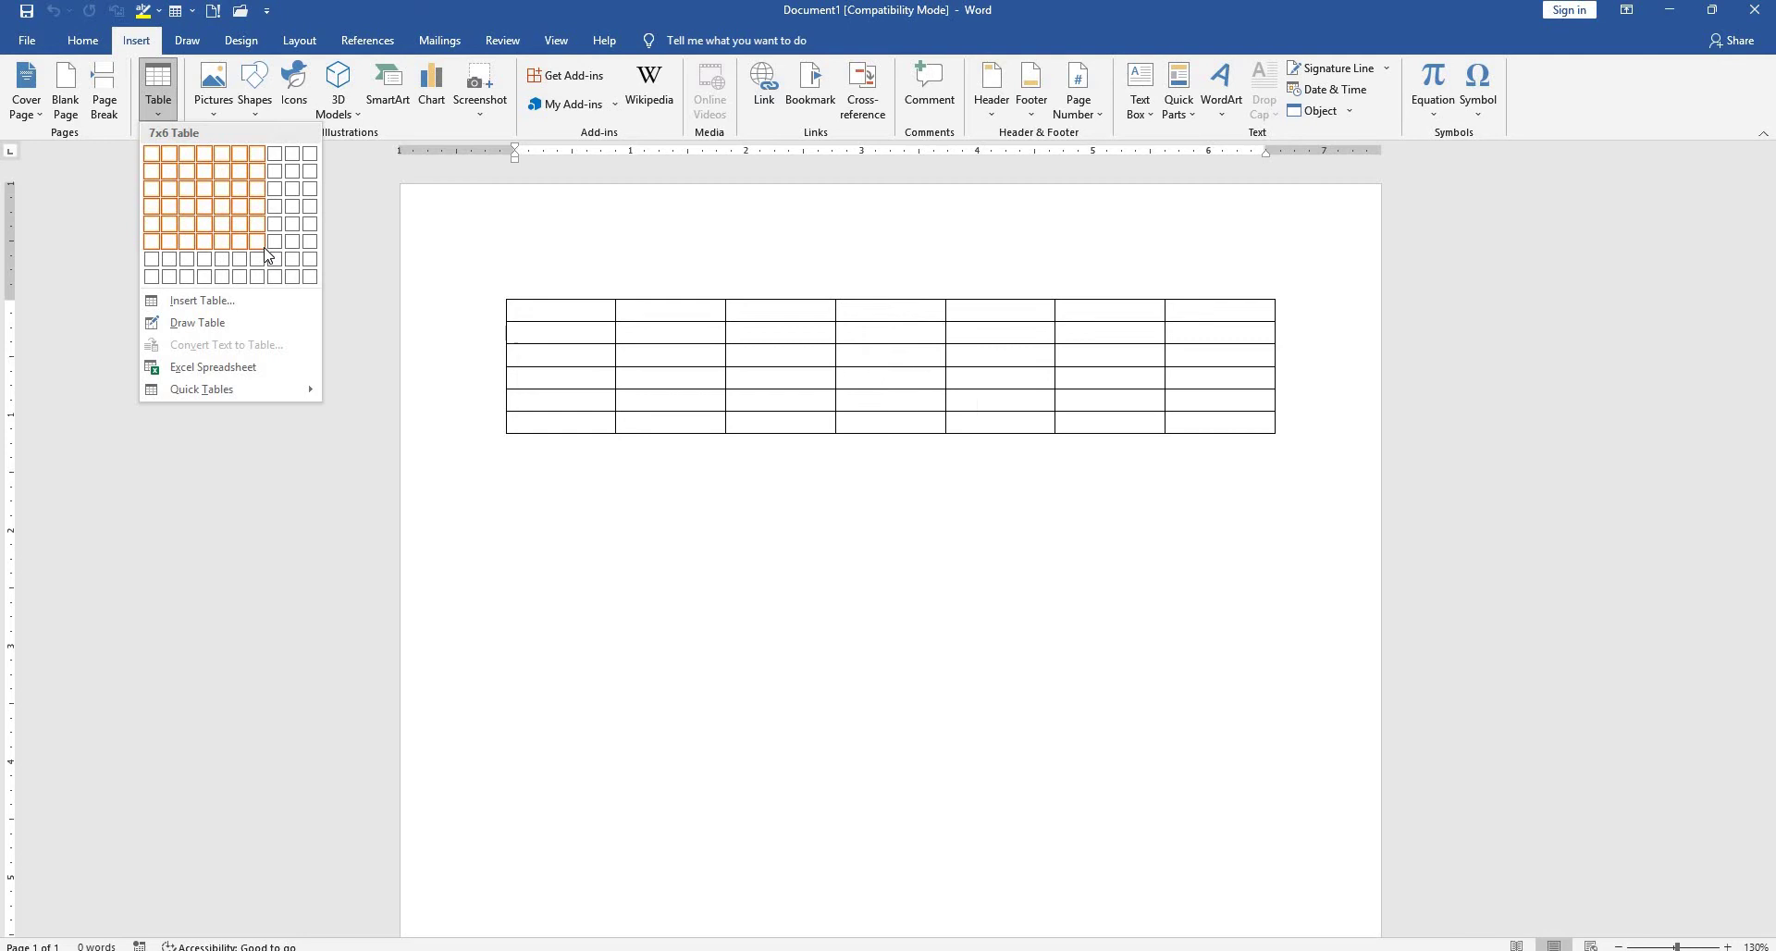
left_click(266, 249)
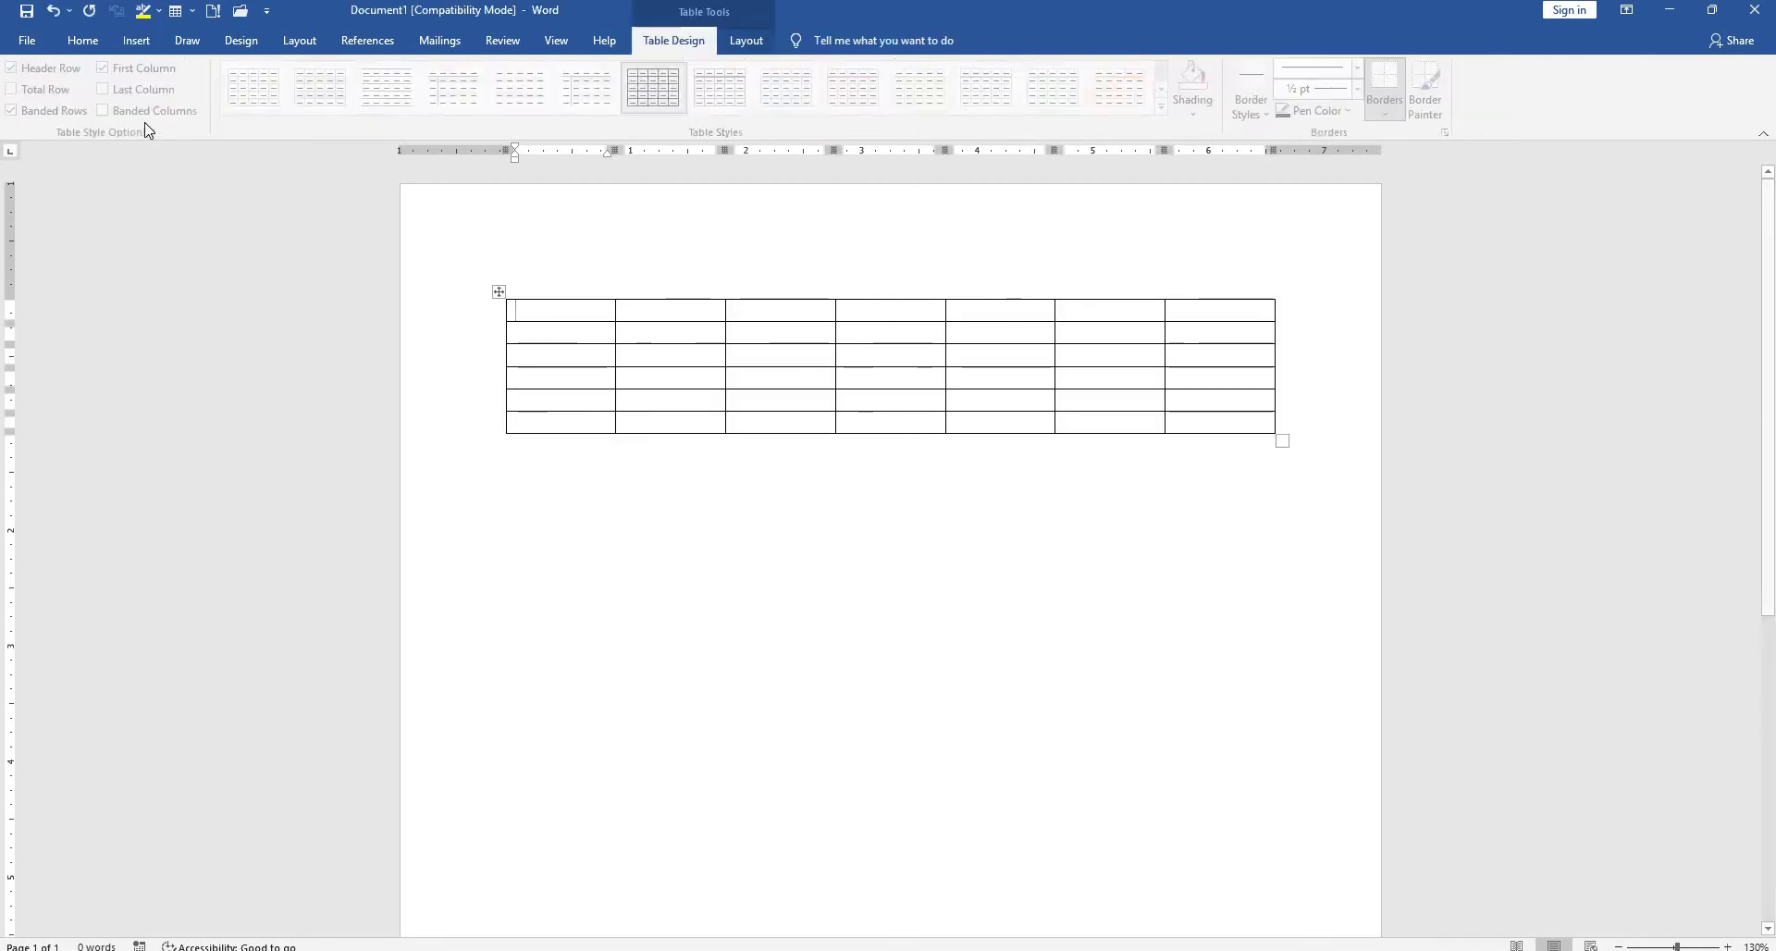
key("ctrl+z")
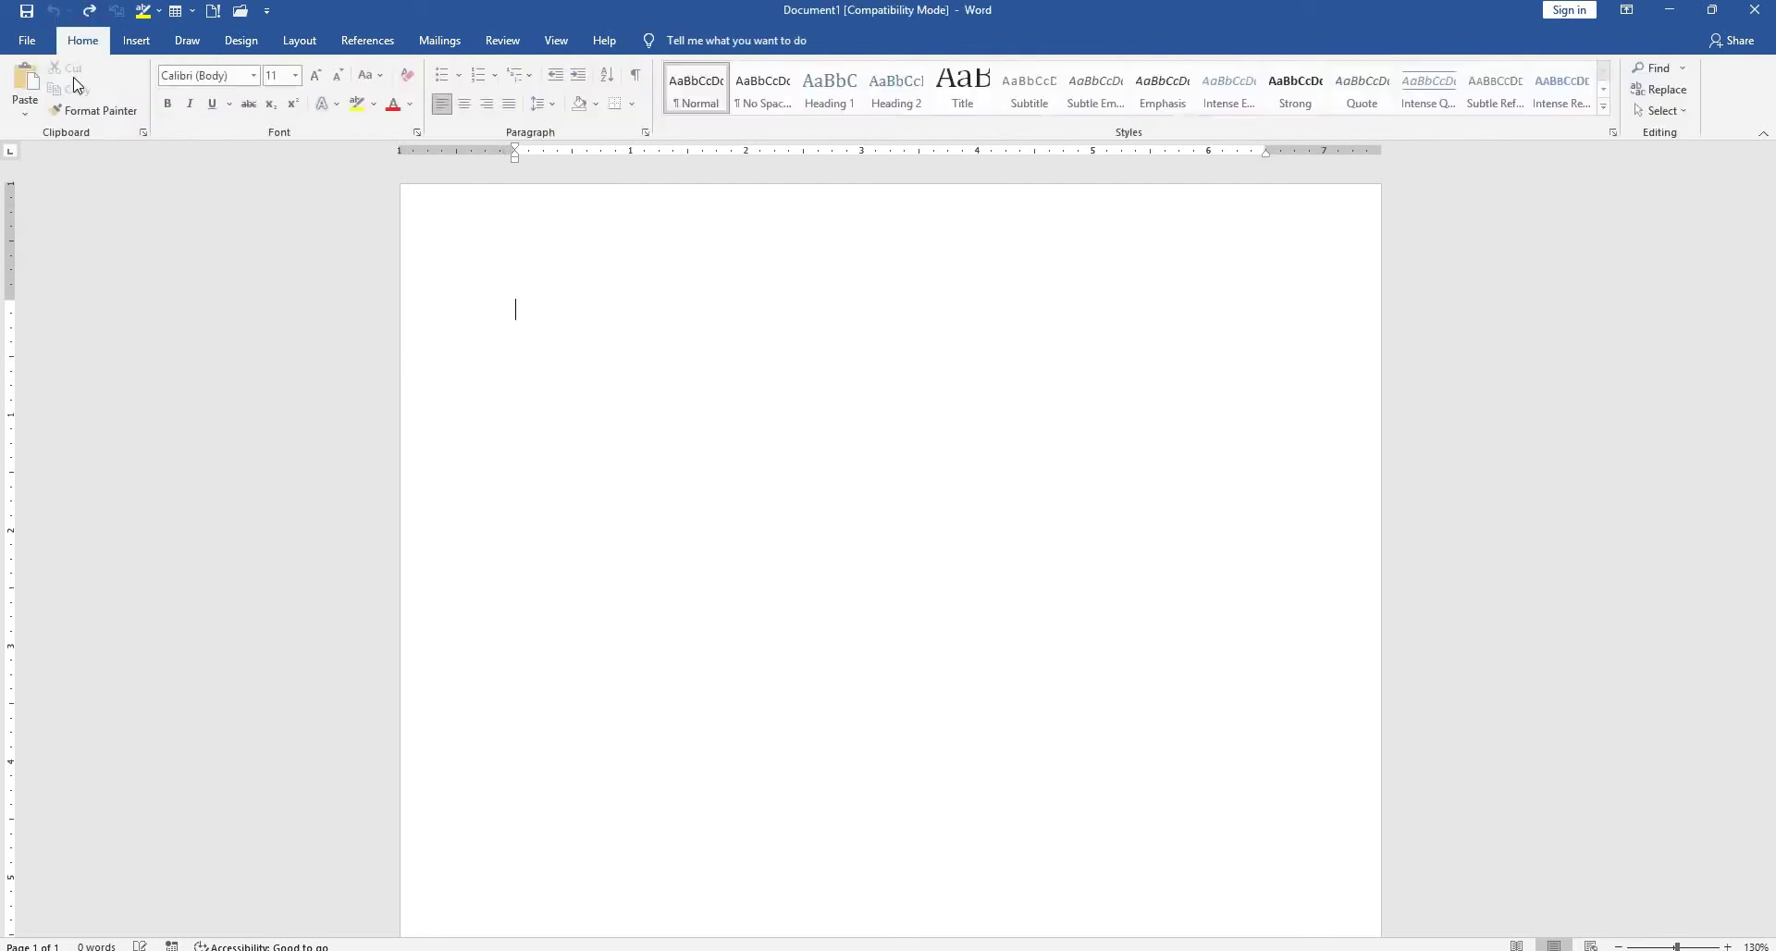
Insert a 7-column, 5-row table through the Insert Table dialog.
left_click(137, 40)
left_click(158, 88)
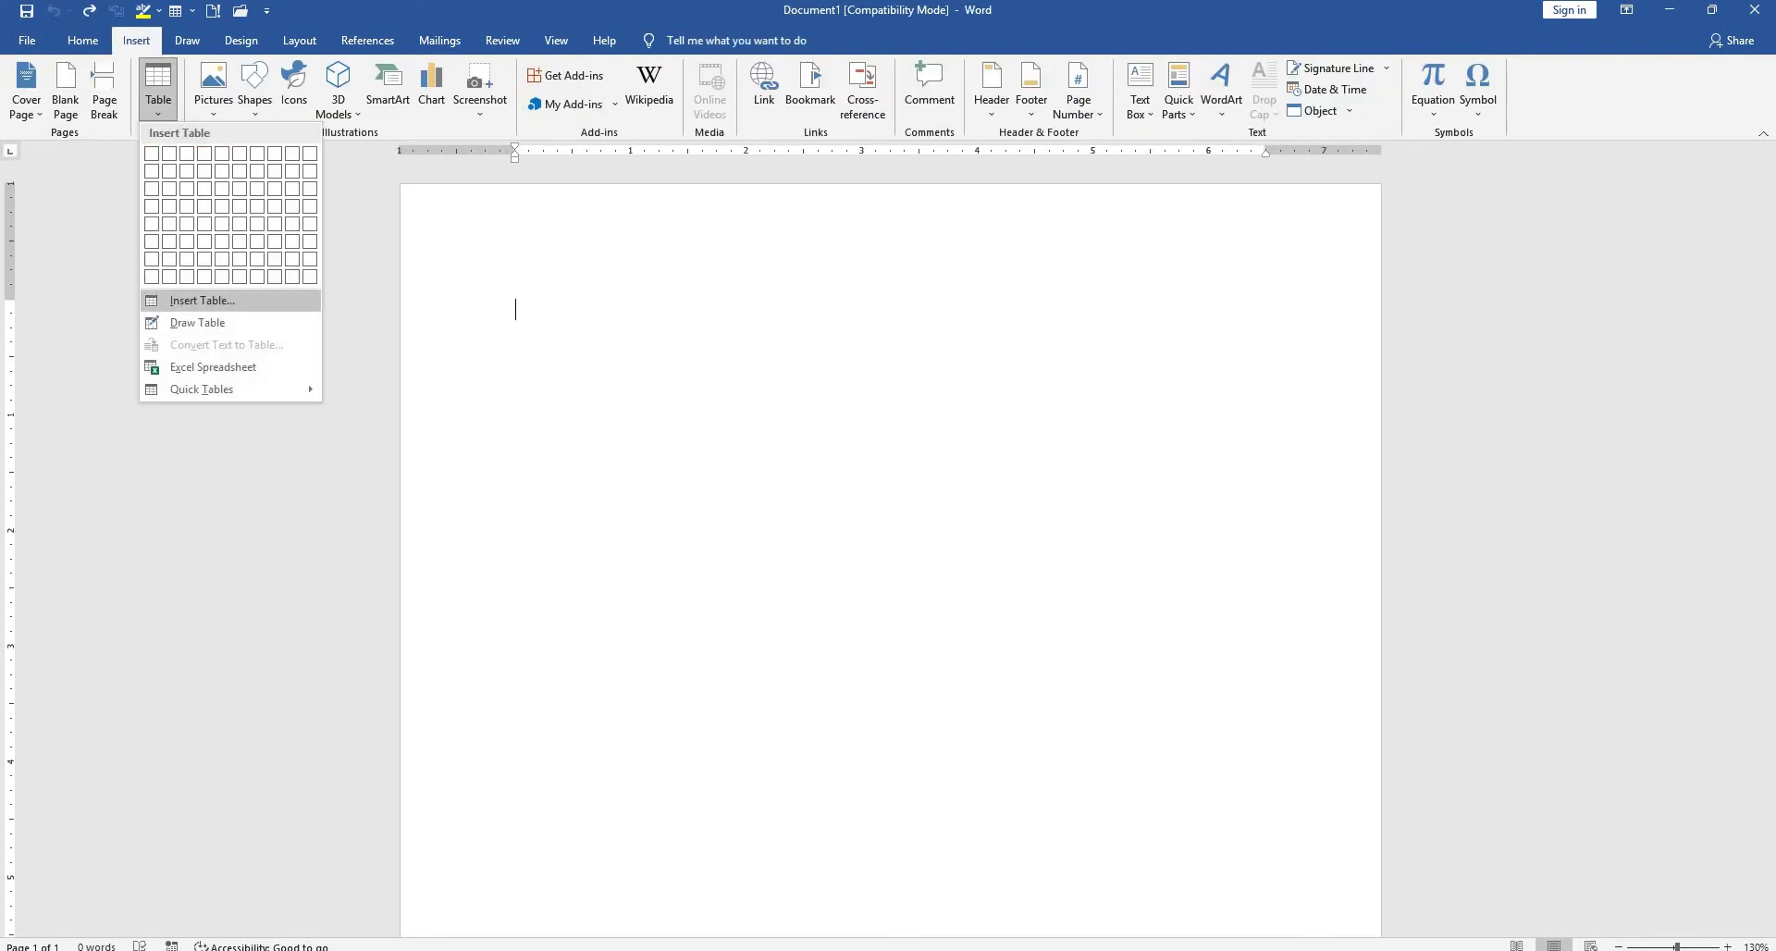
left_click(232, 300)
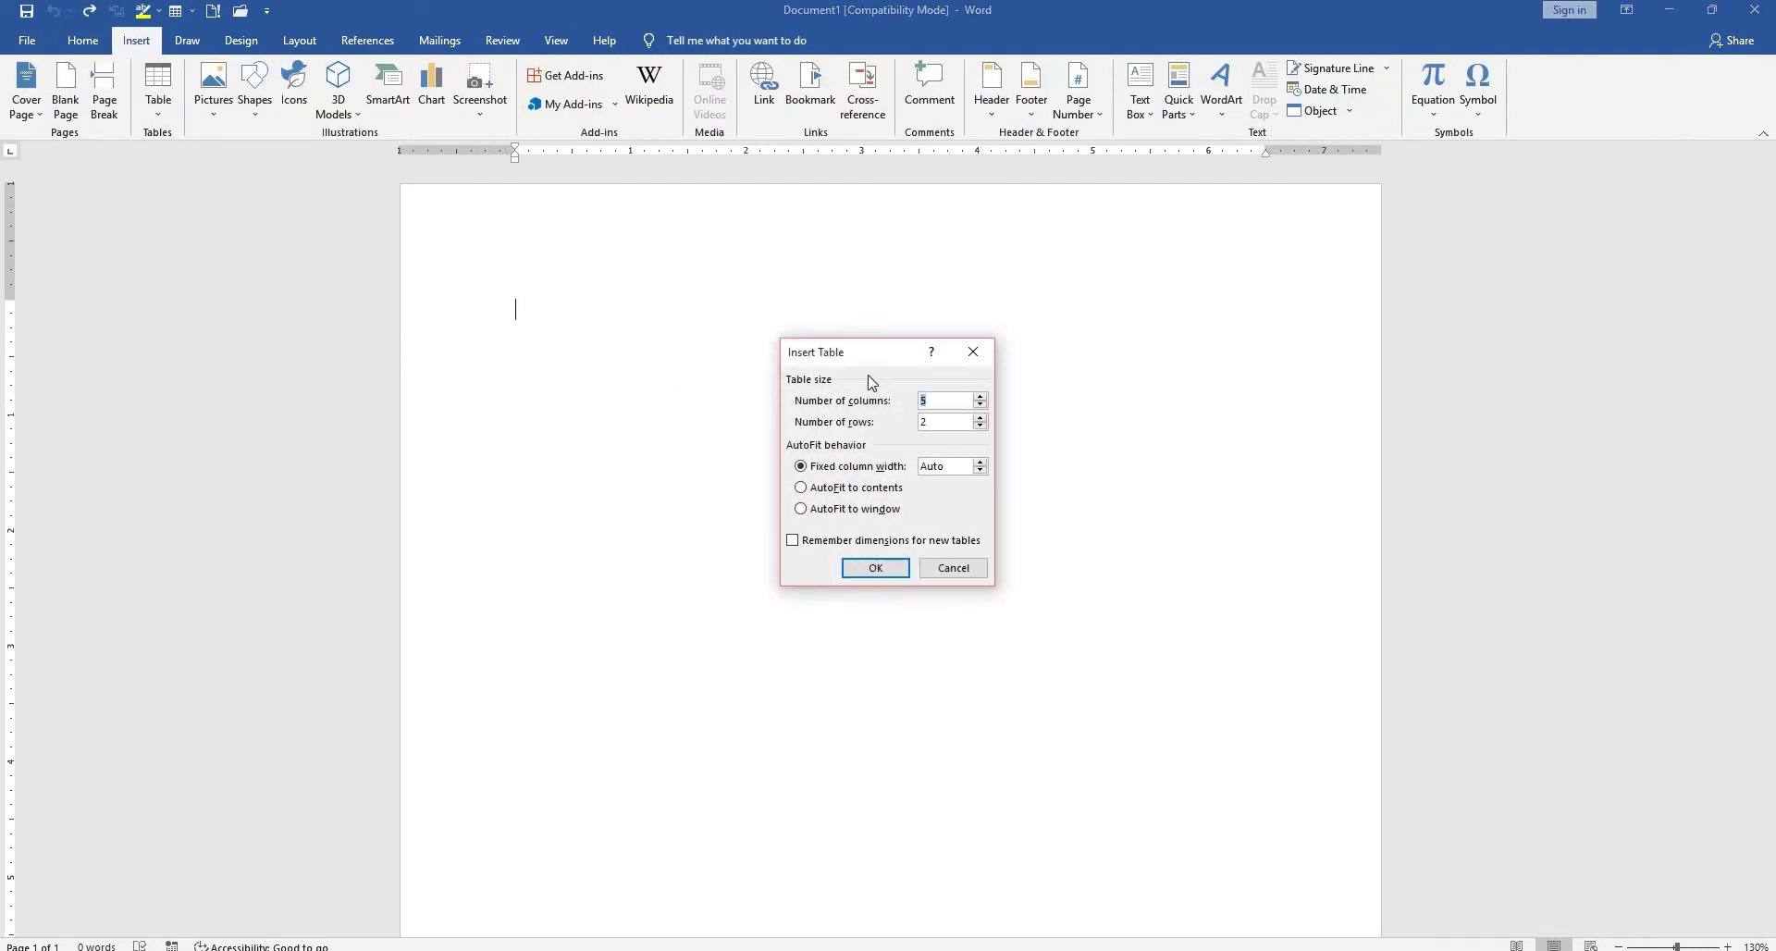
double_click(979, 418)
left_click(891, 573)
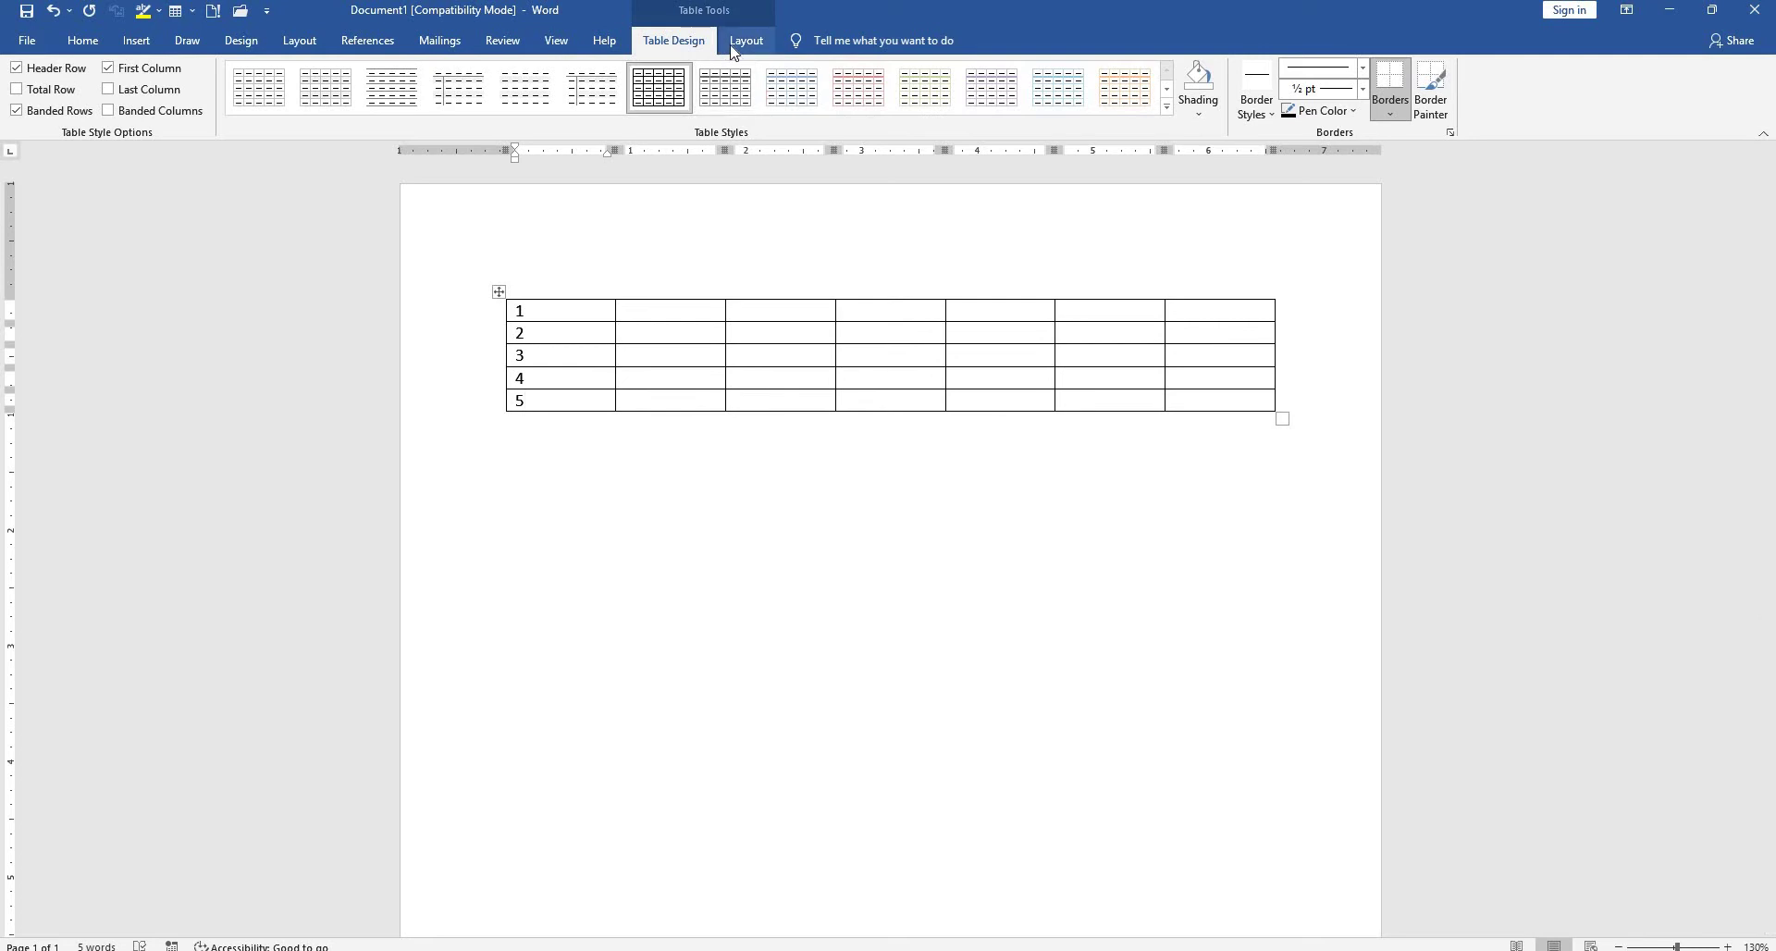
Add three new rows below row 5 of the table.
left_click(765, 447)
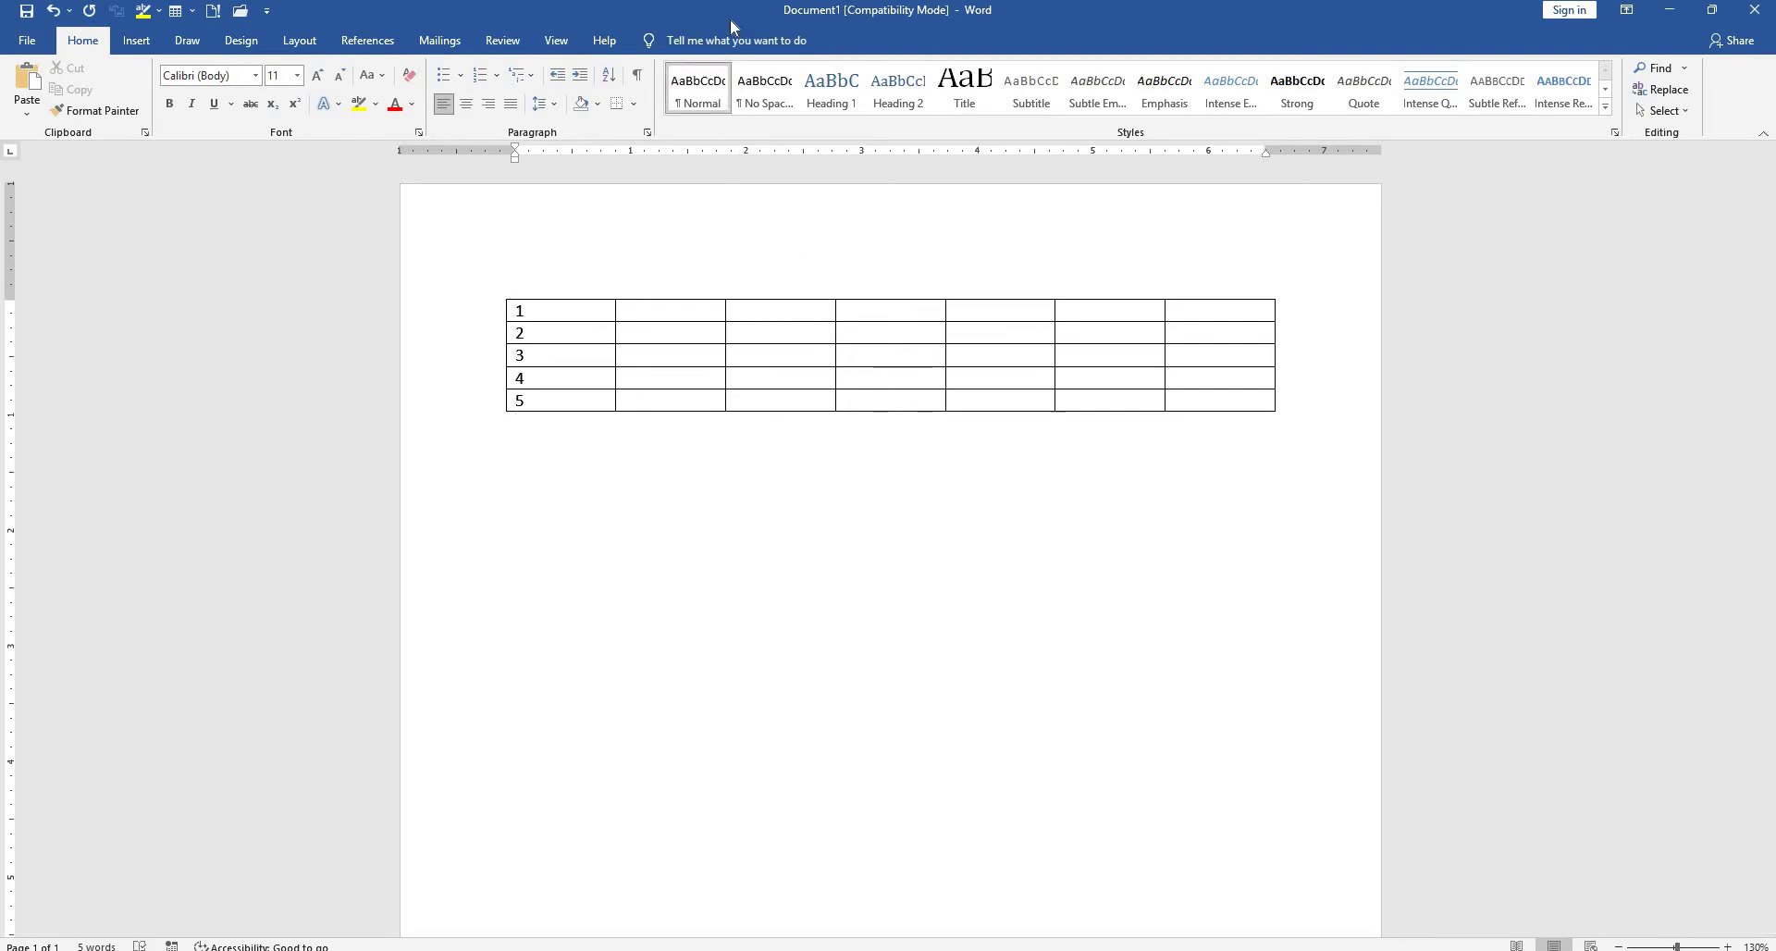
left_click(722, 362)
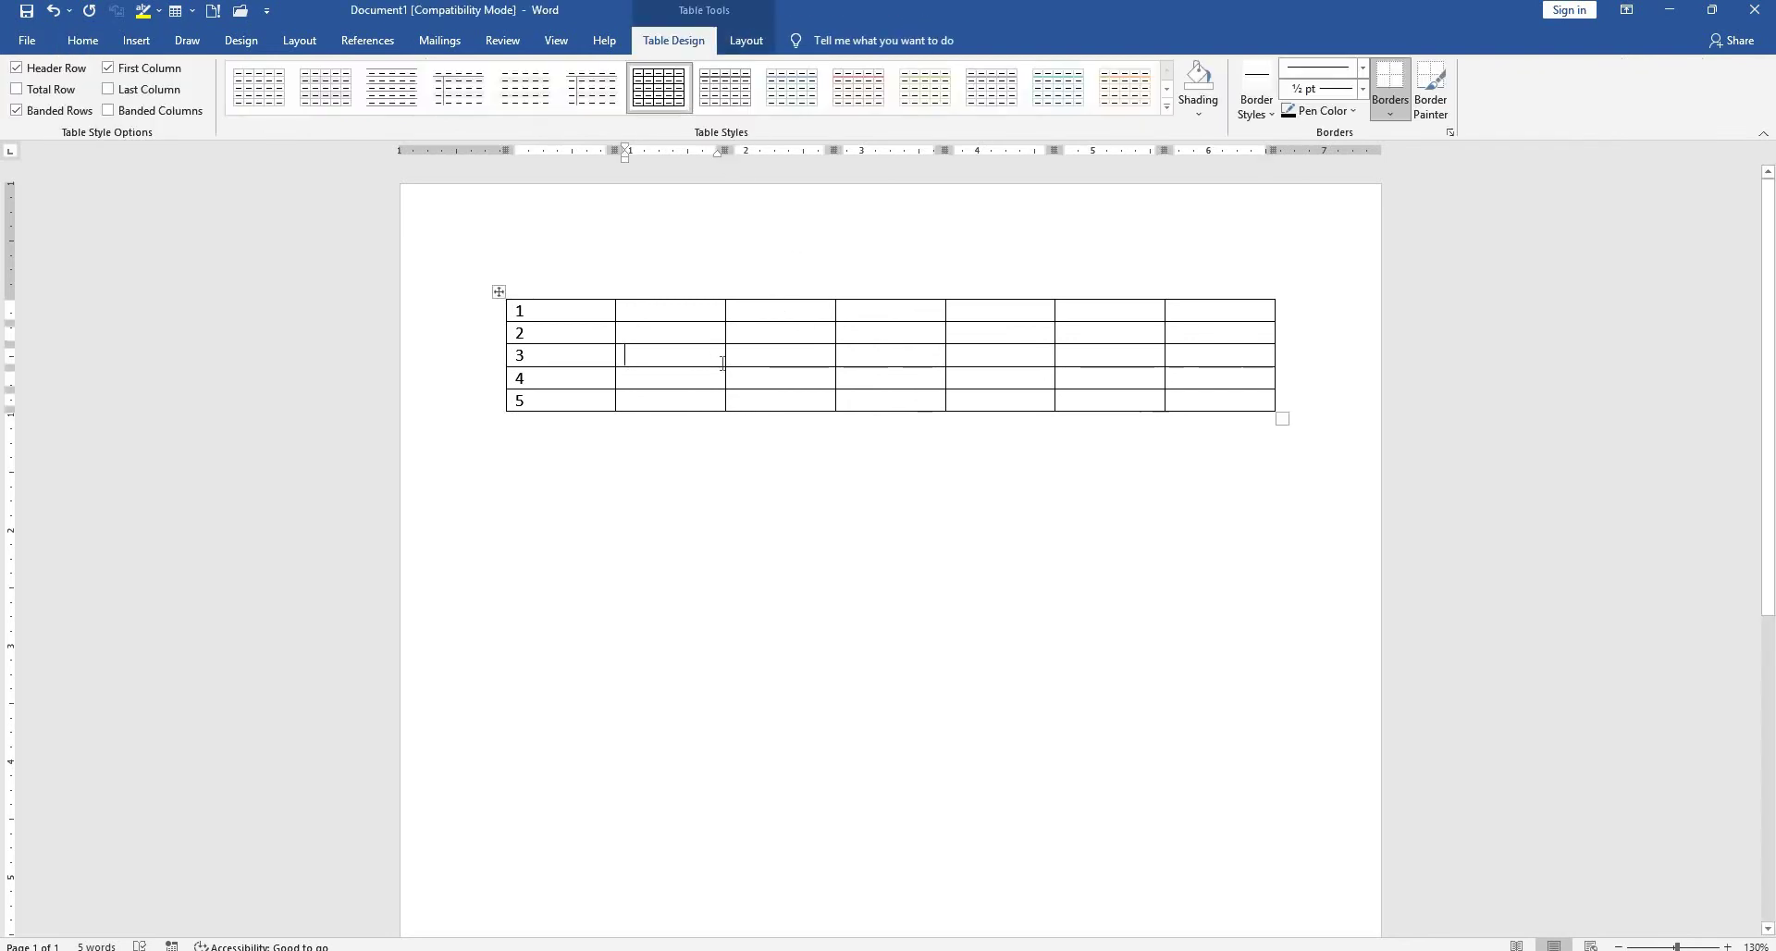
left_click(745, 47)
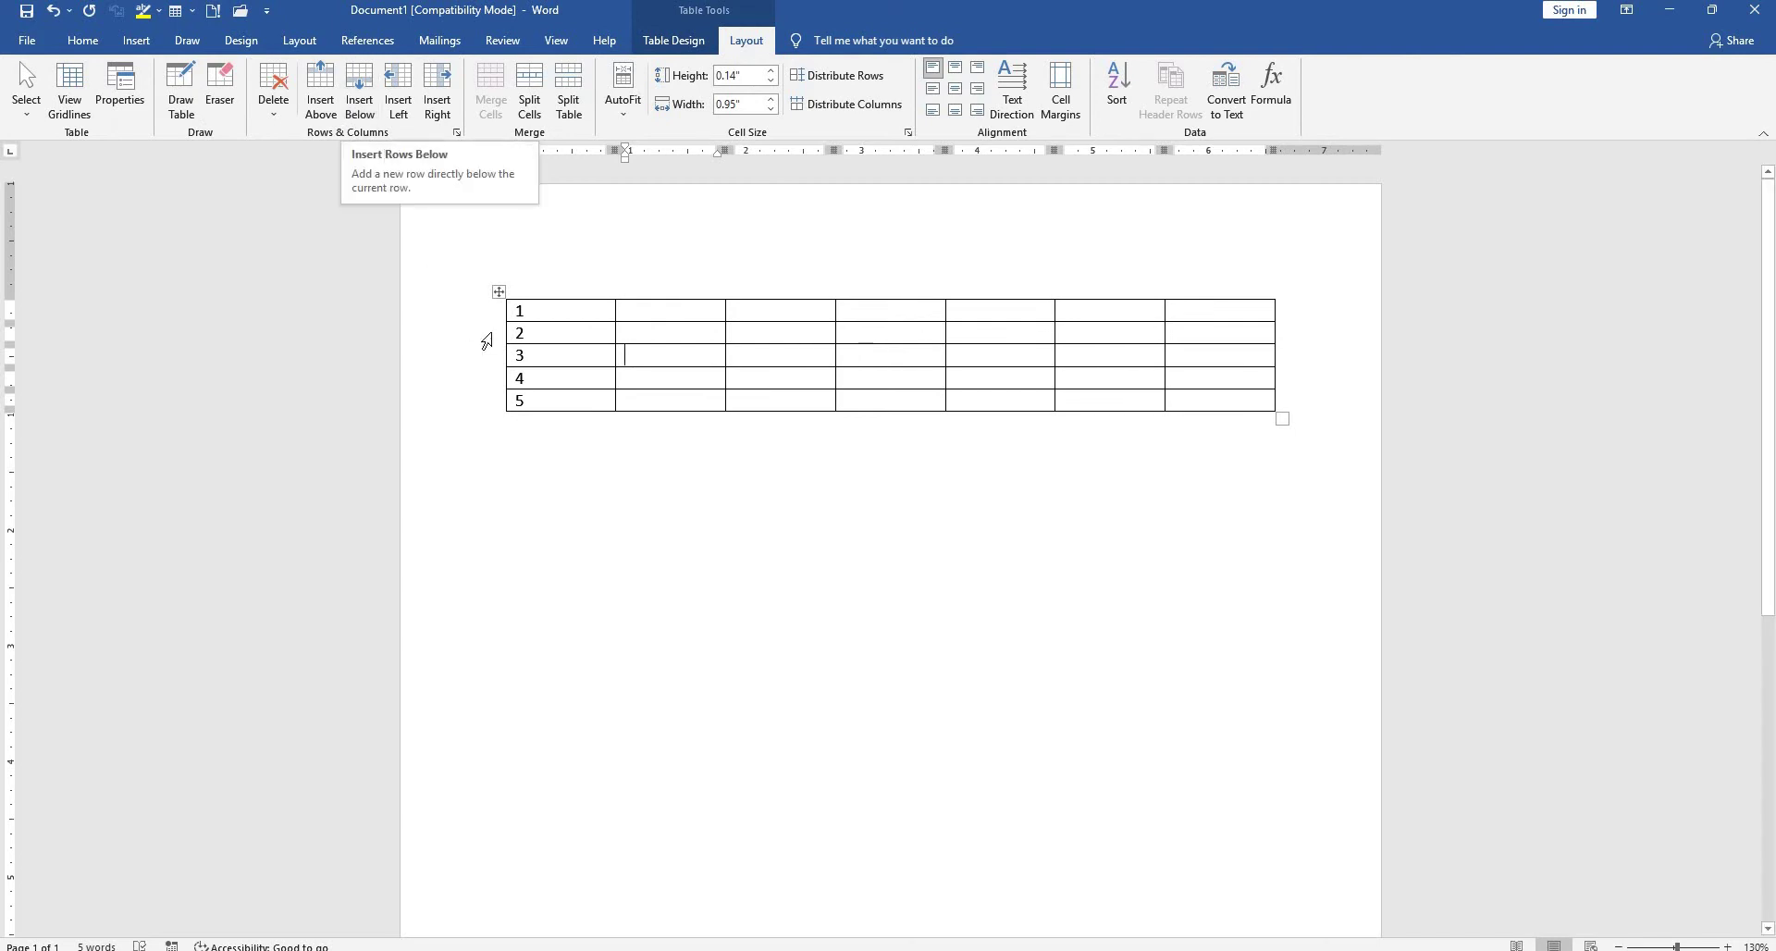
left_click(529, 401)
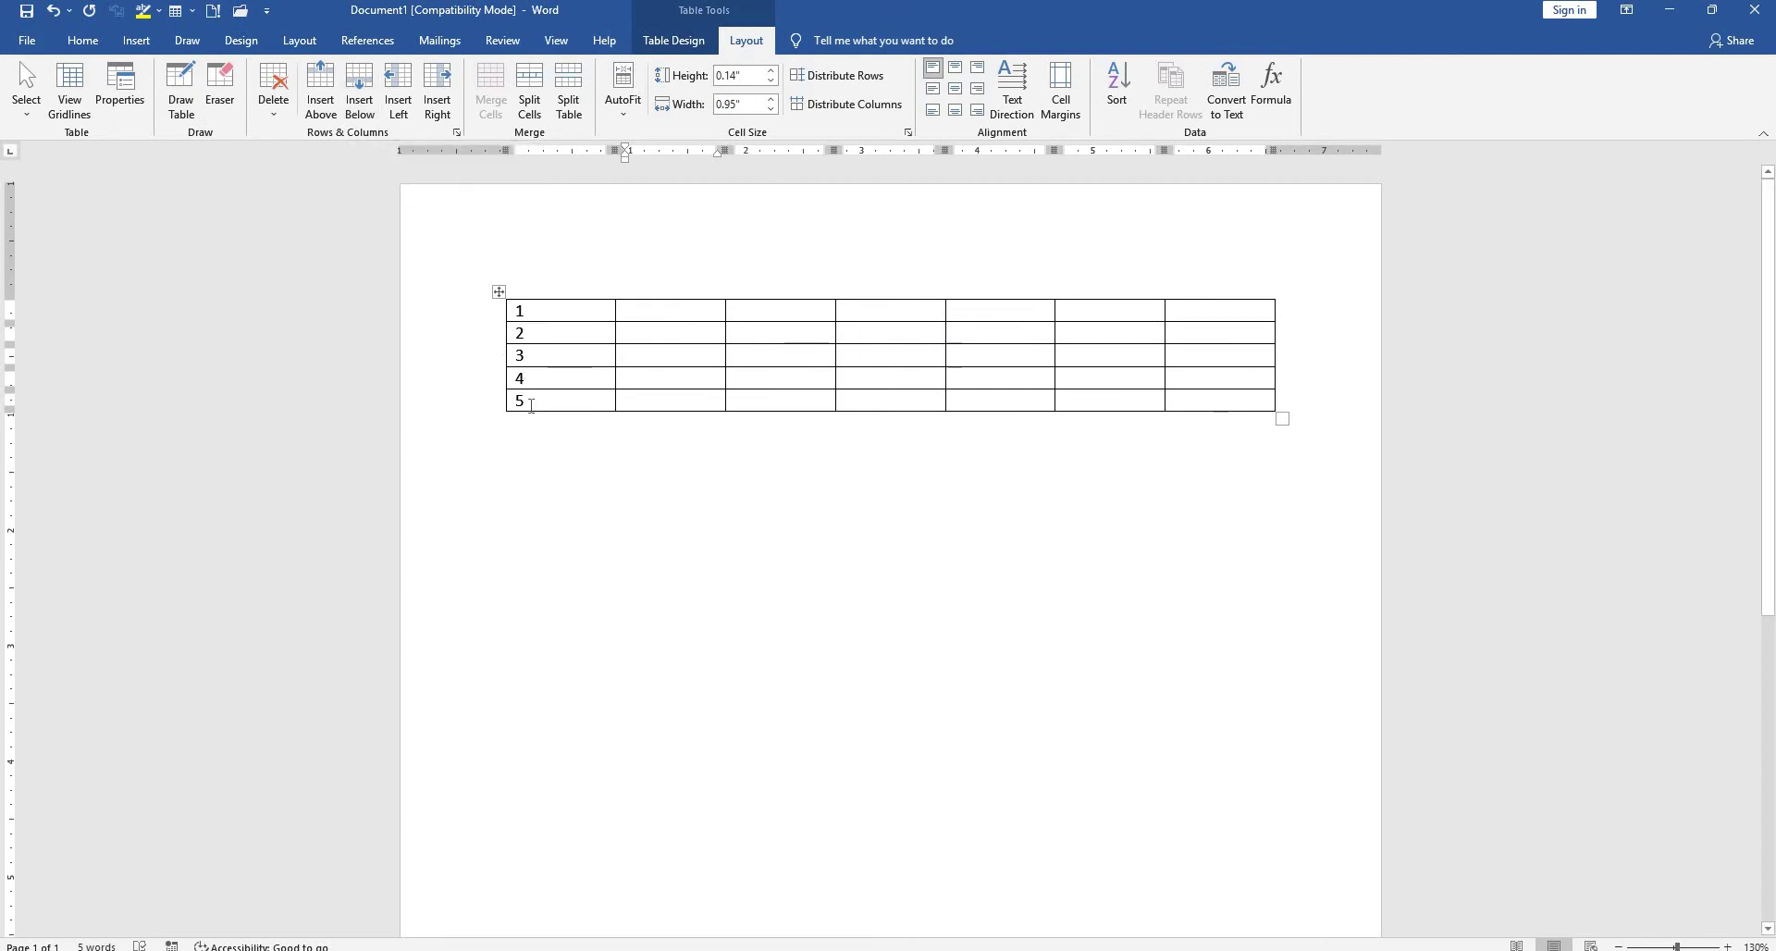
left_click(359, 92)
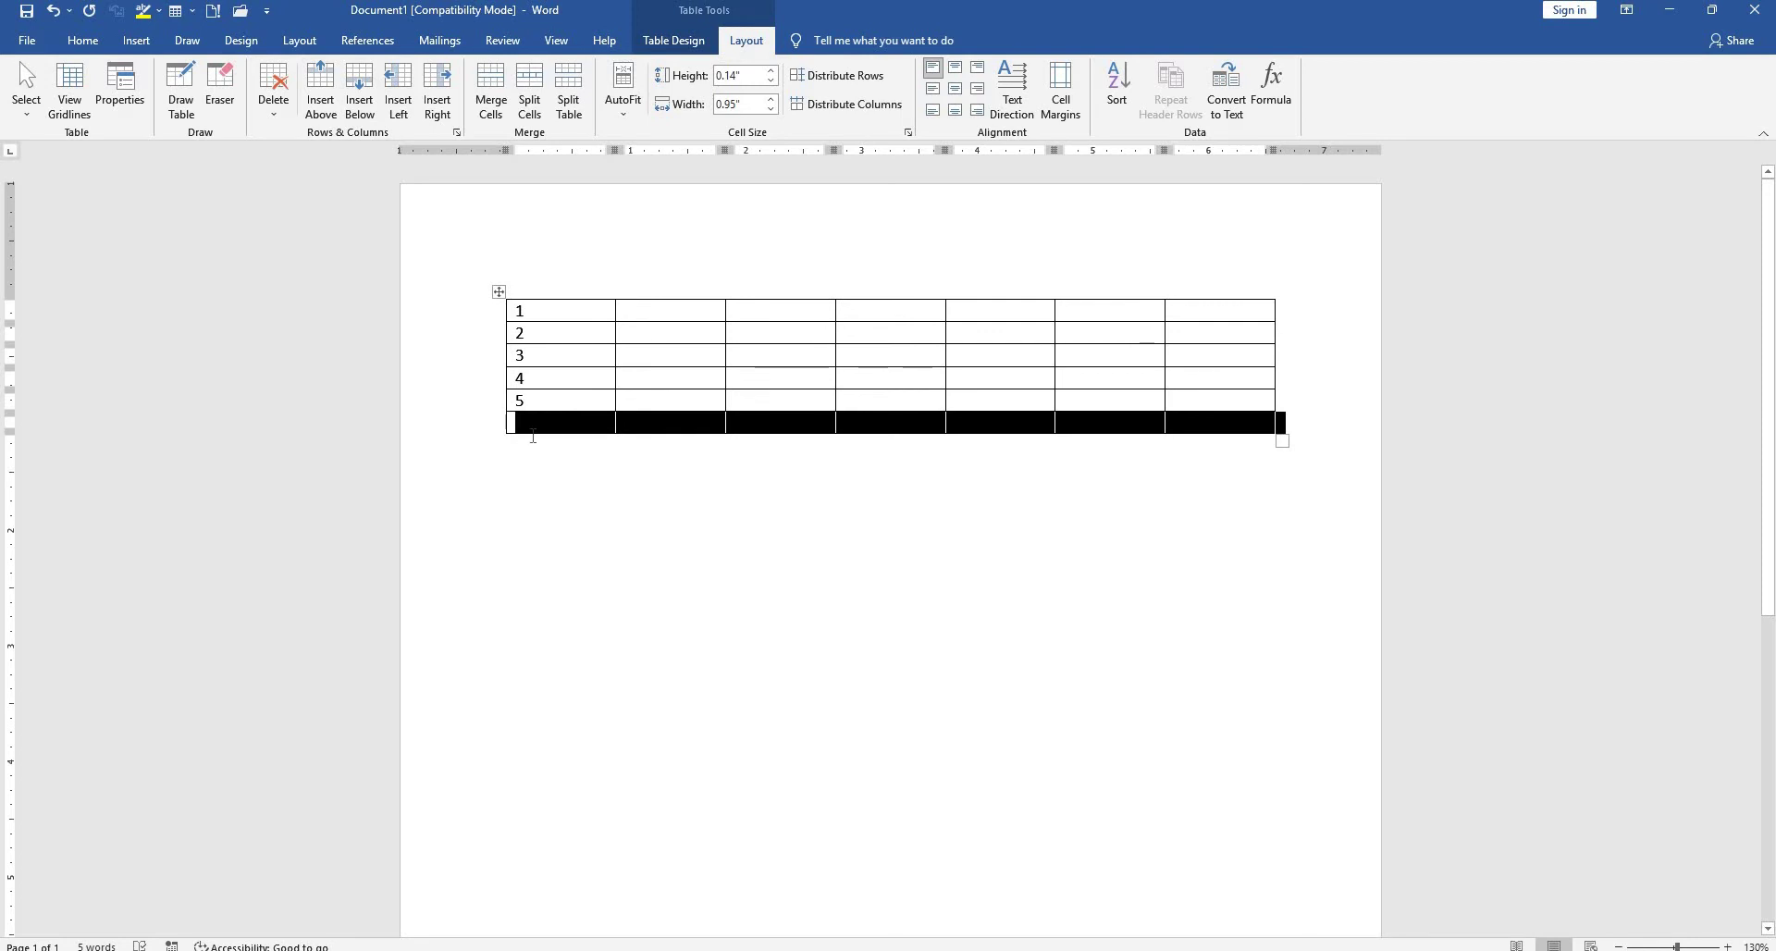
left_click(367, 118)
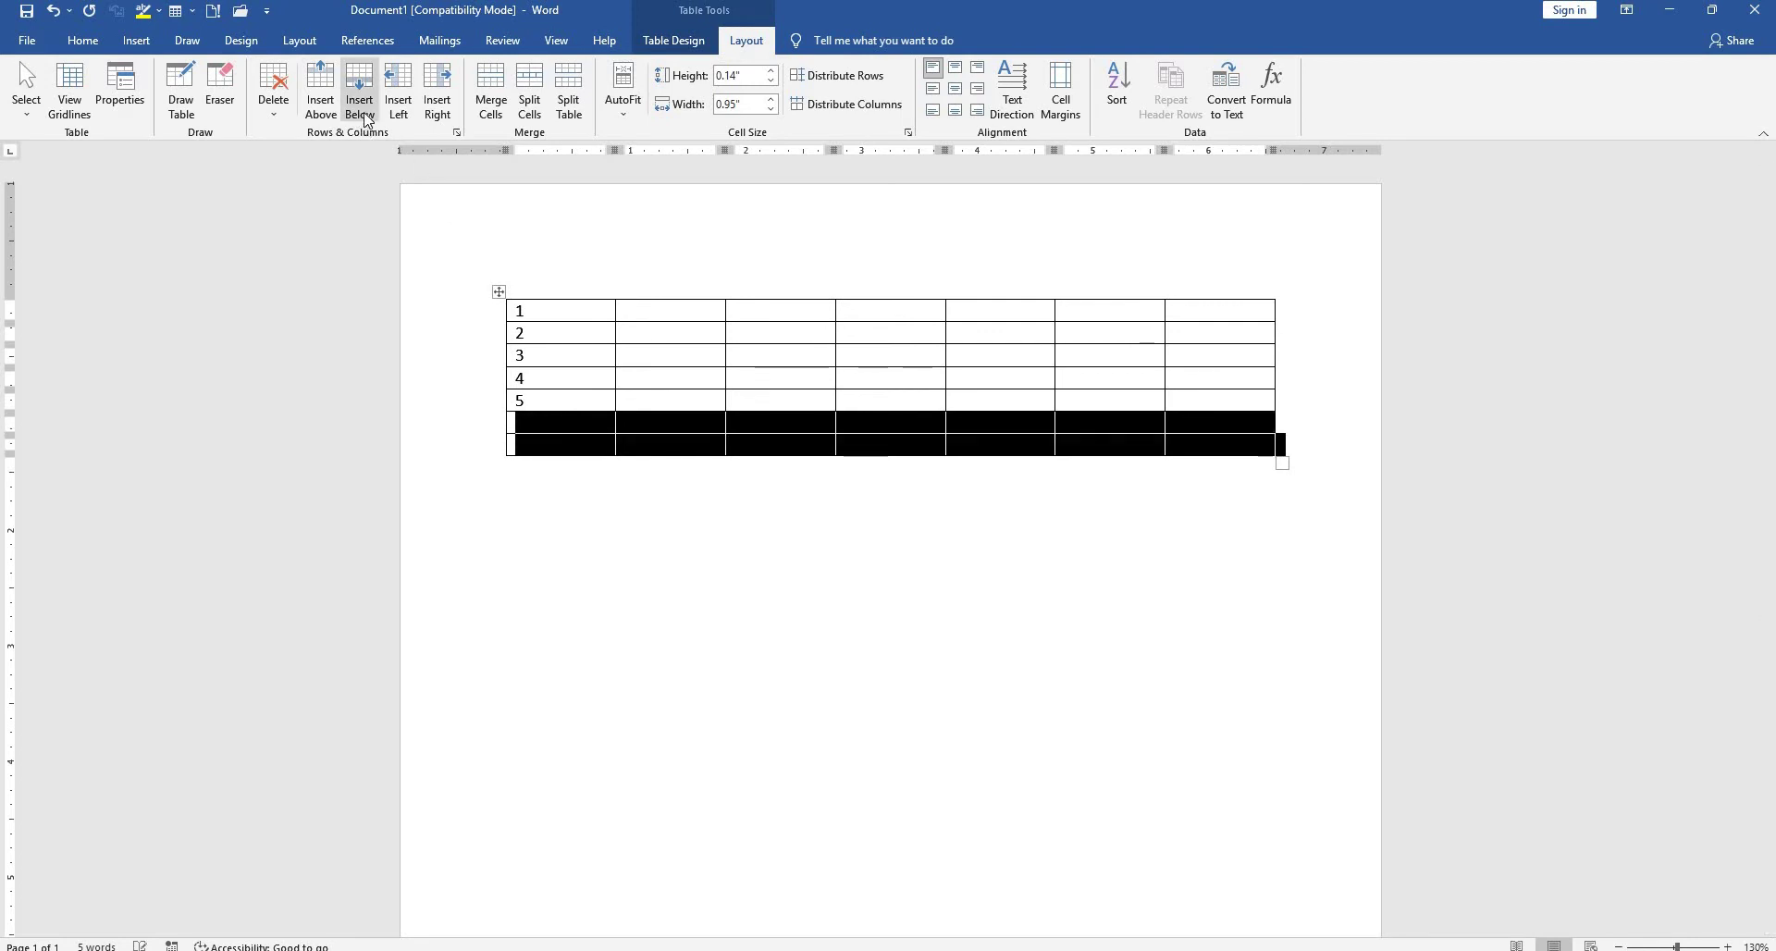
left_click(367, 118)
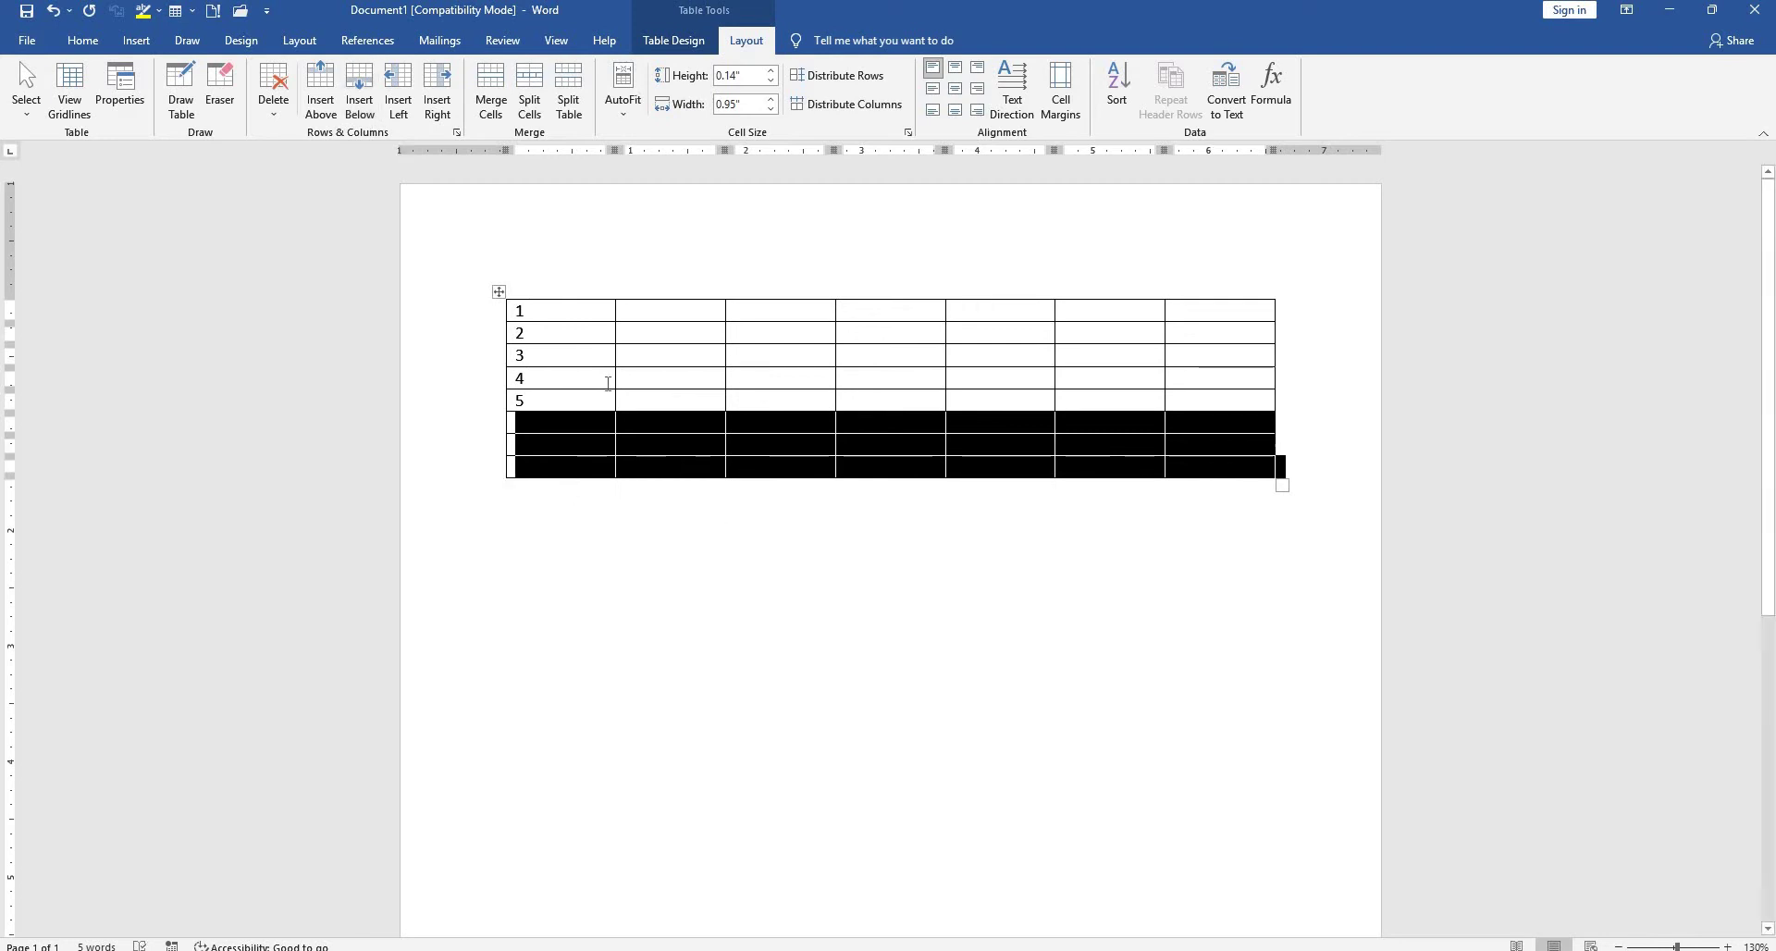
Number the new rows 6, 7 and 8 in the first column.
left_click(540, 416)
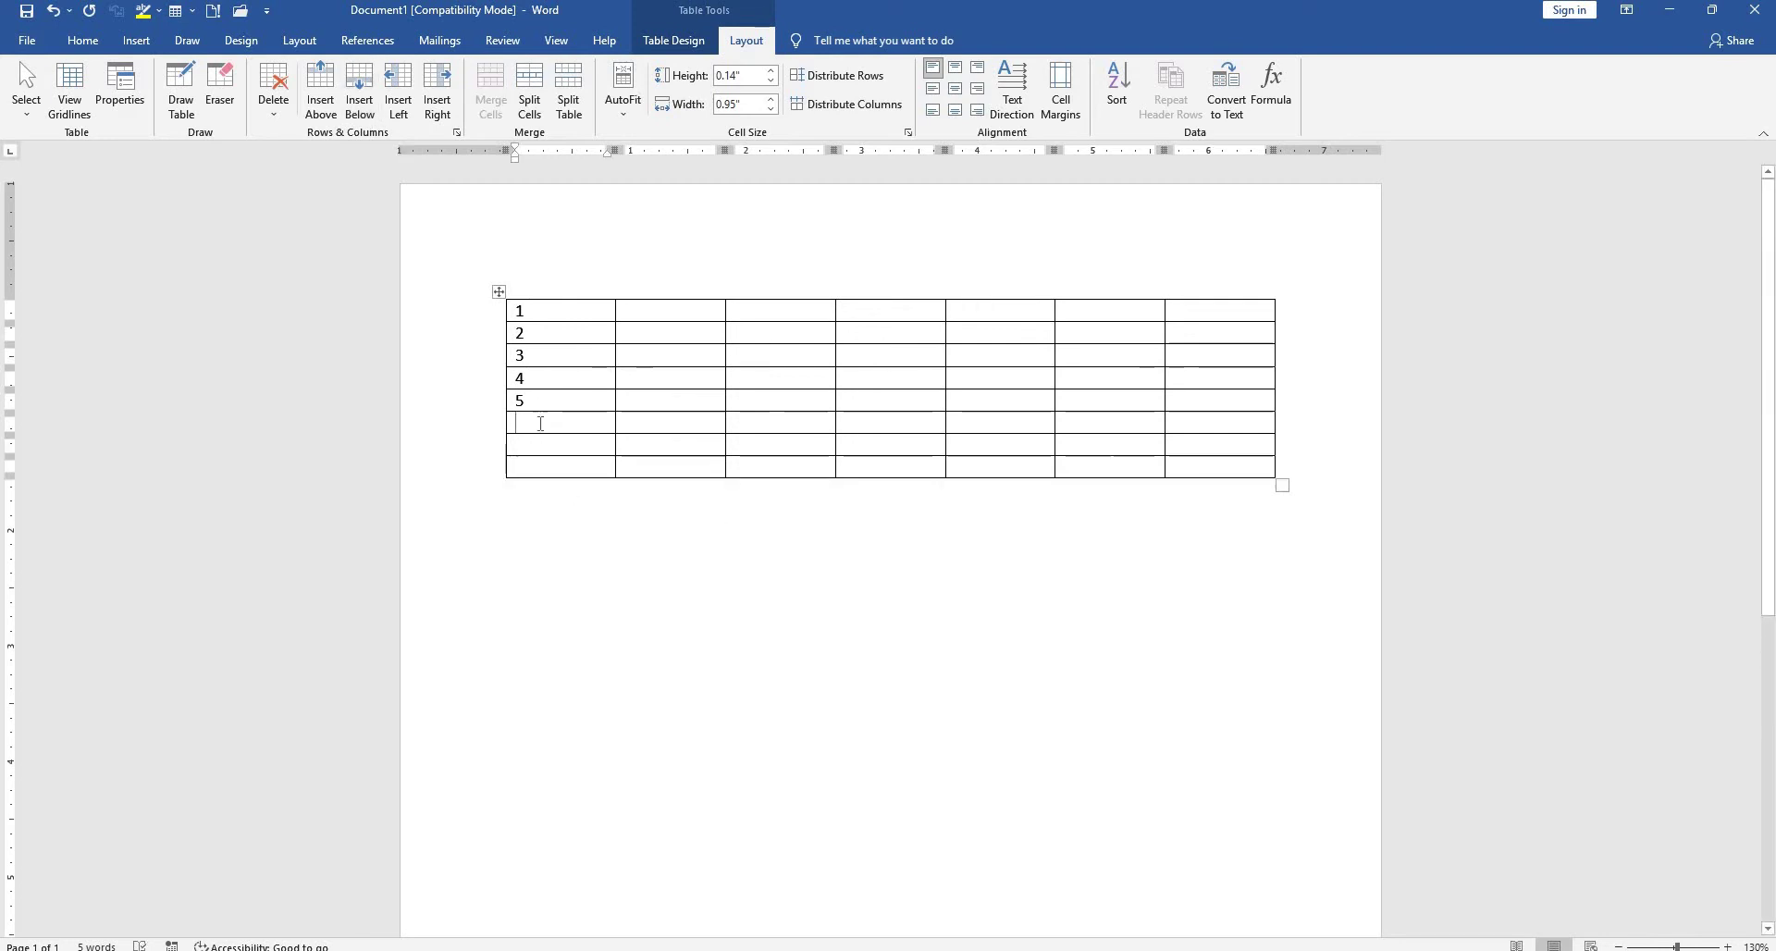
type("6")
key("Down")
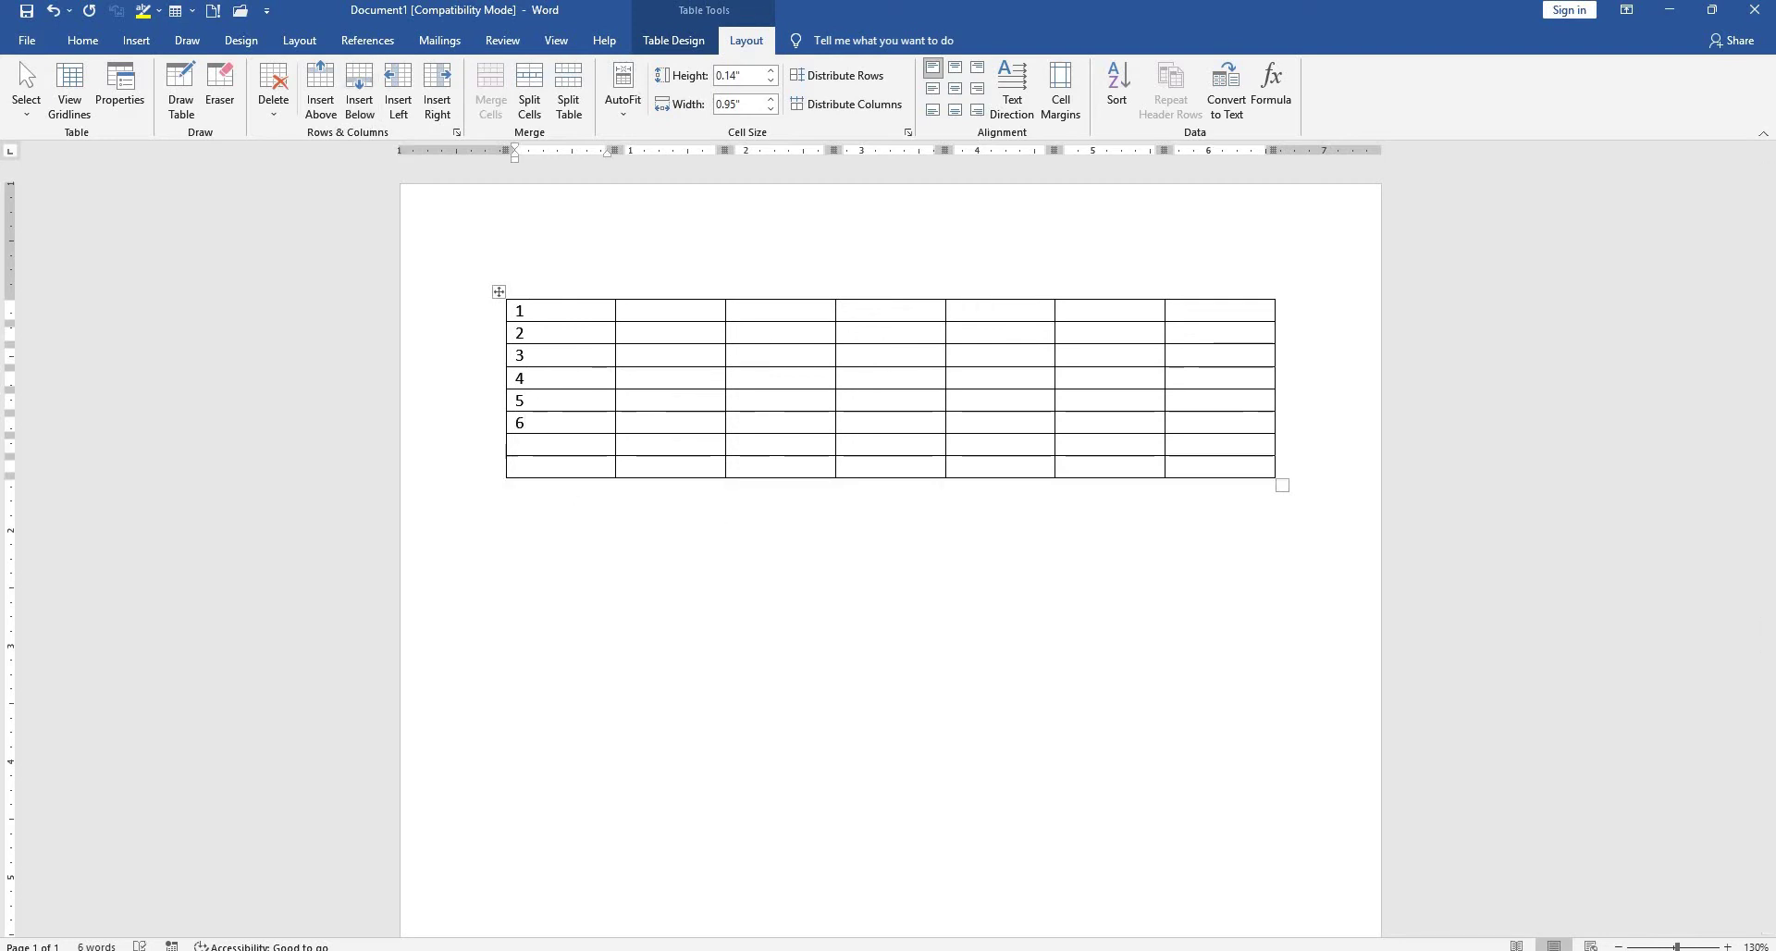
type("7 ")
type("8")
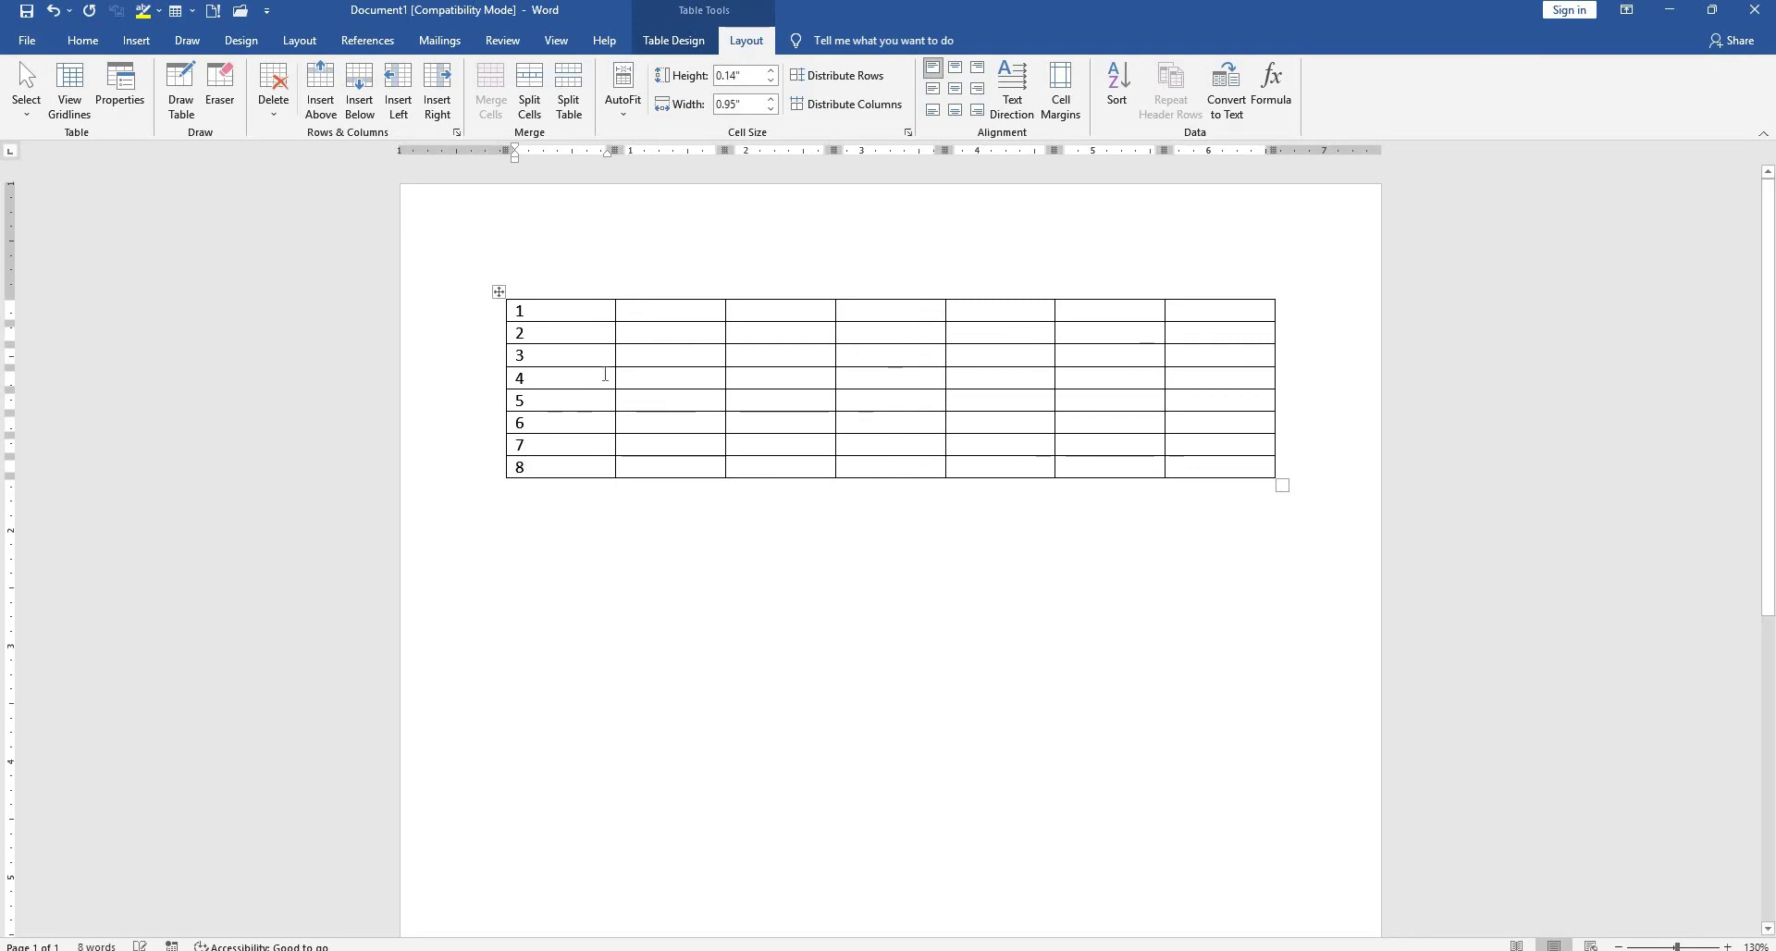
left_click(646, 309)
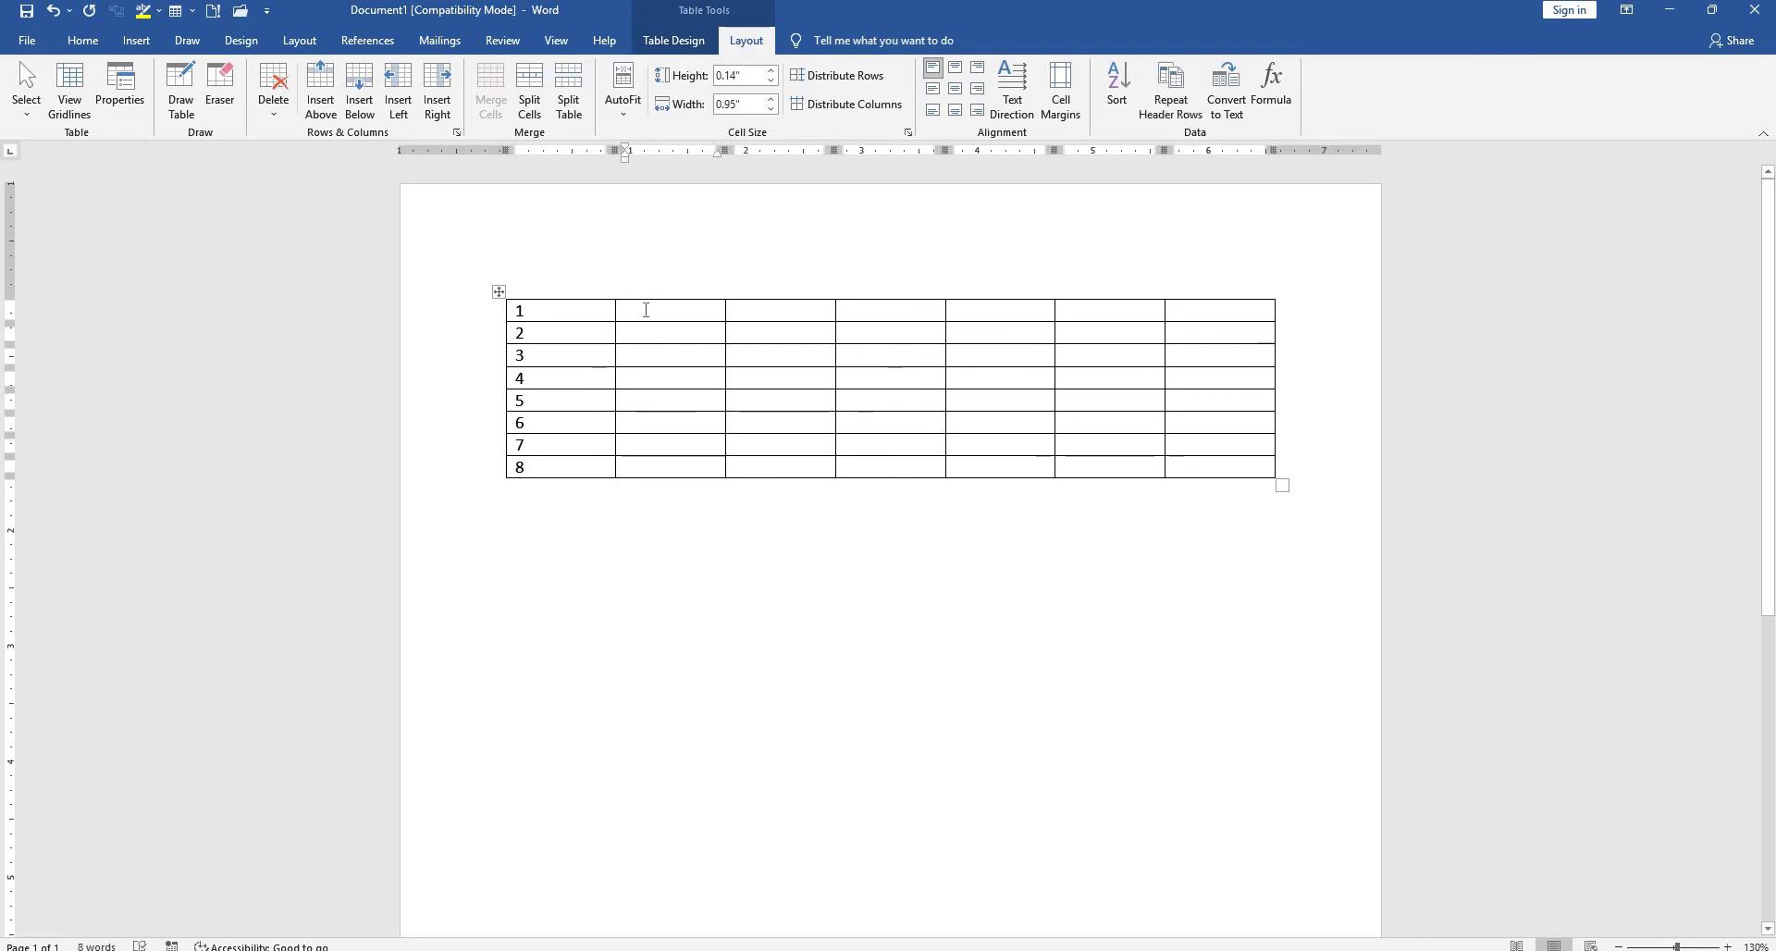
Number row 1 with 2–7, add a column on the right, and enter 8 there.
type("2")
key("Tab")
type("3\t4\t5\t6\t7")
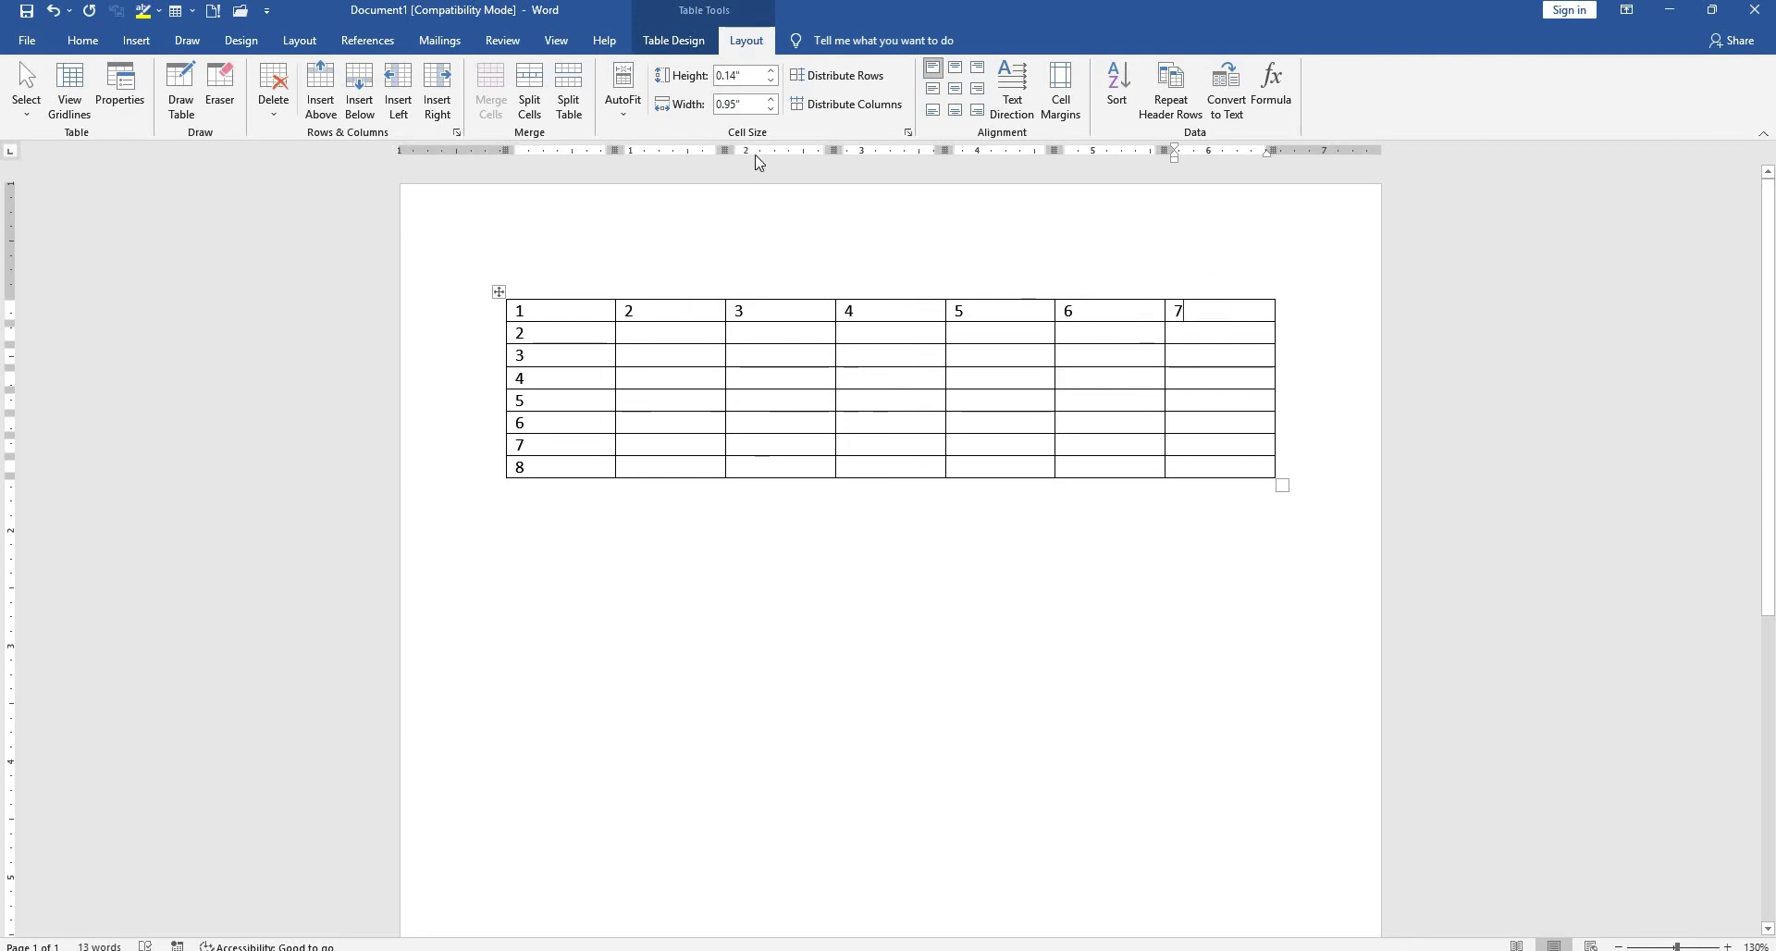
left_click(447, 109)
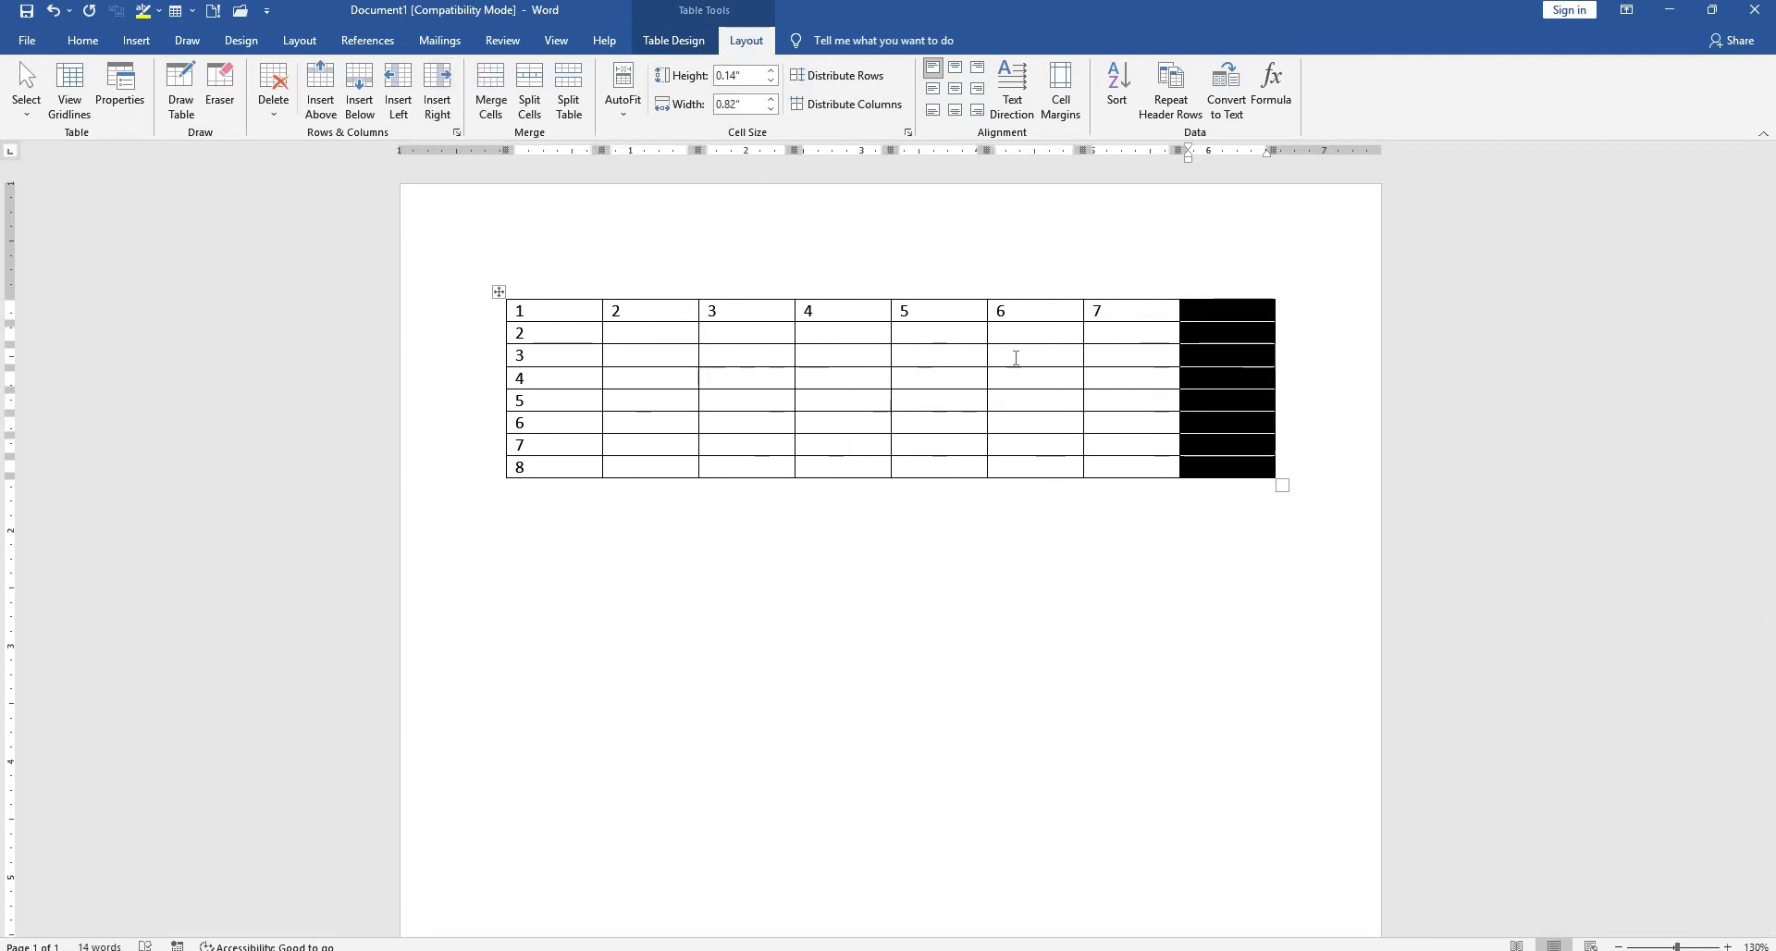
left_click(1198, 313)
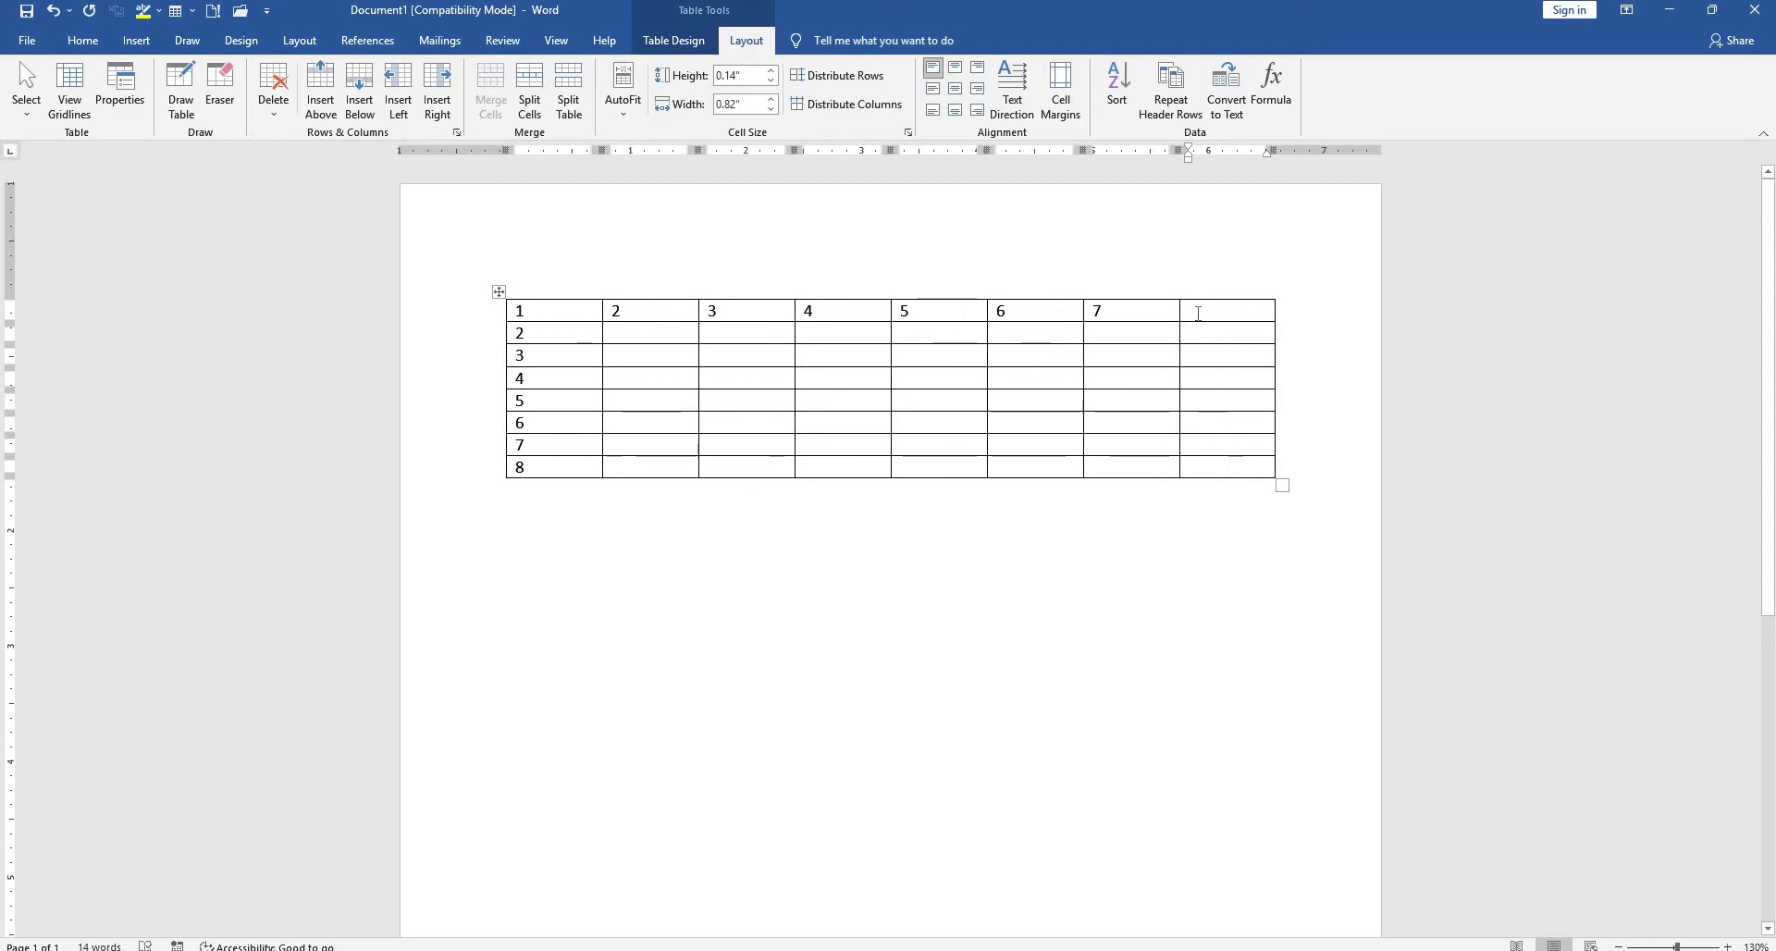
type("8")
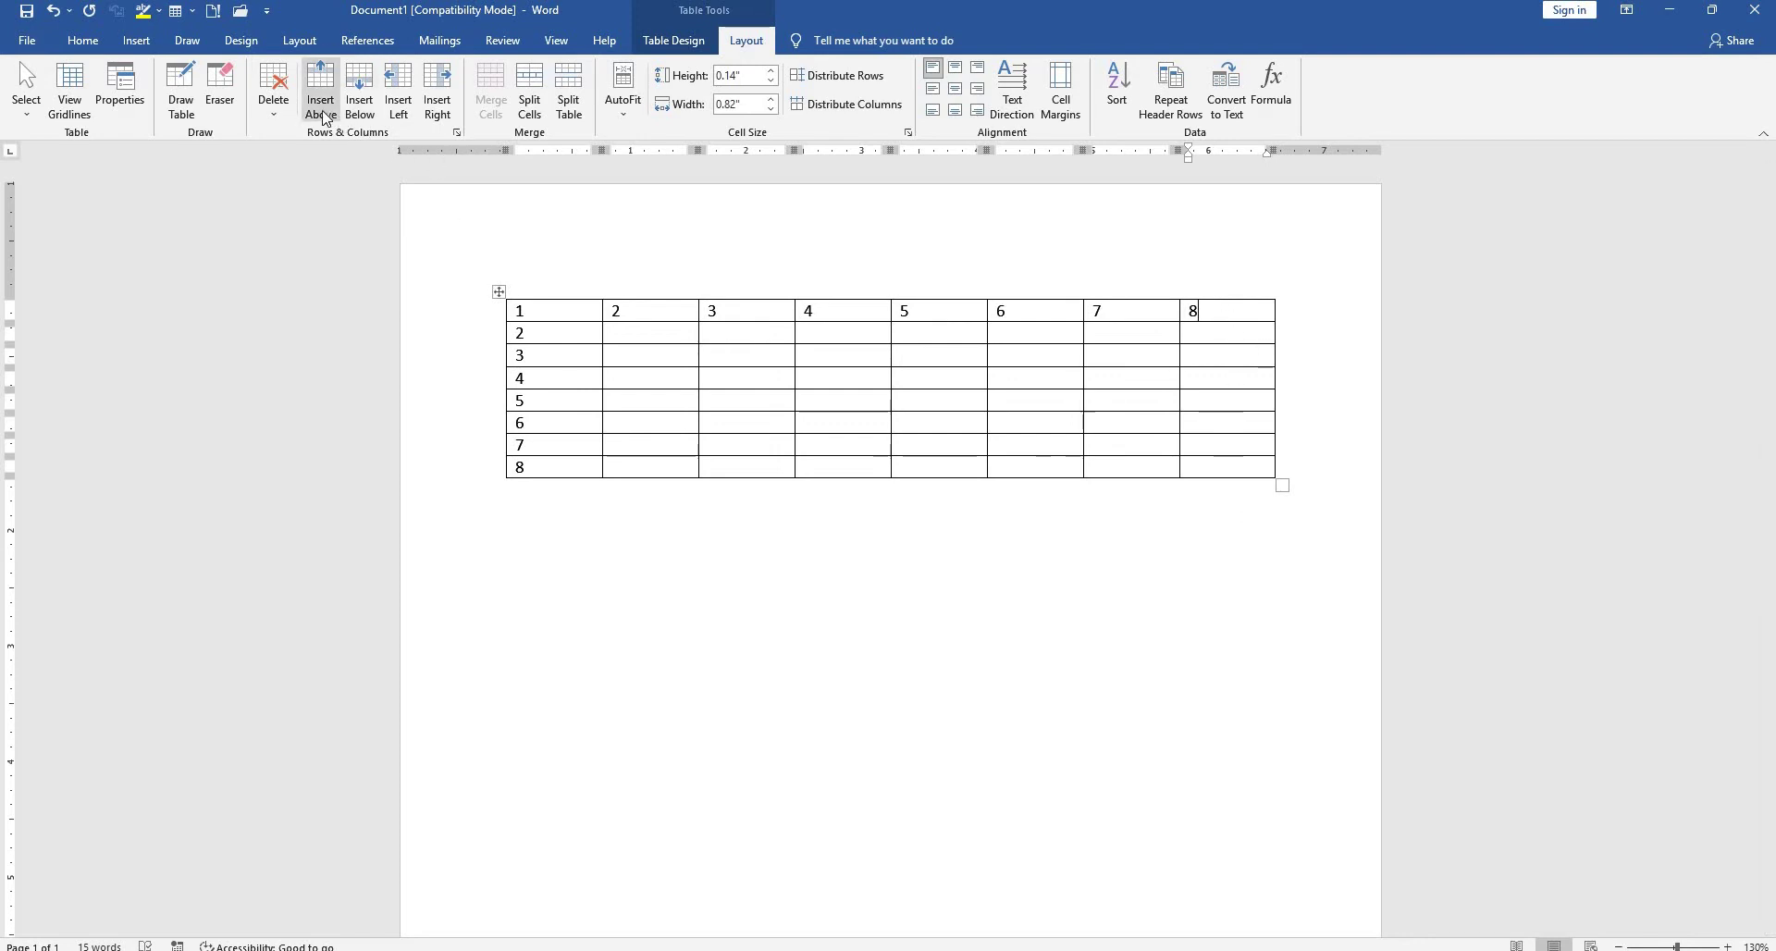
Insert two blank rows above the numbered row and a blank column on the left.
left_click(579, 310)
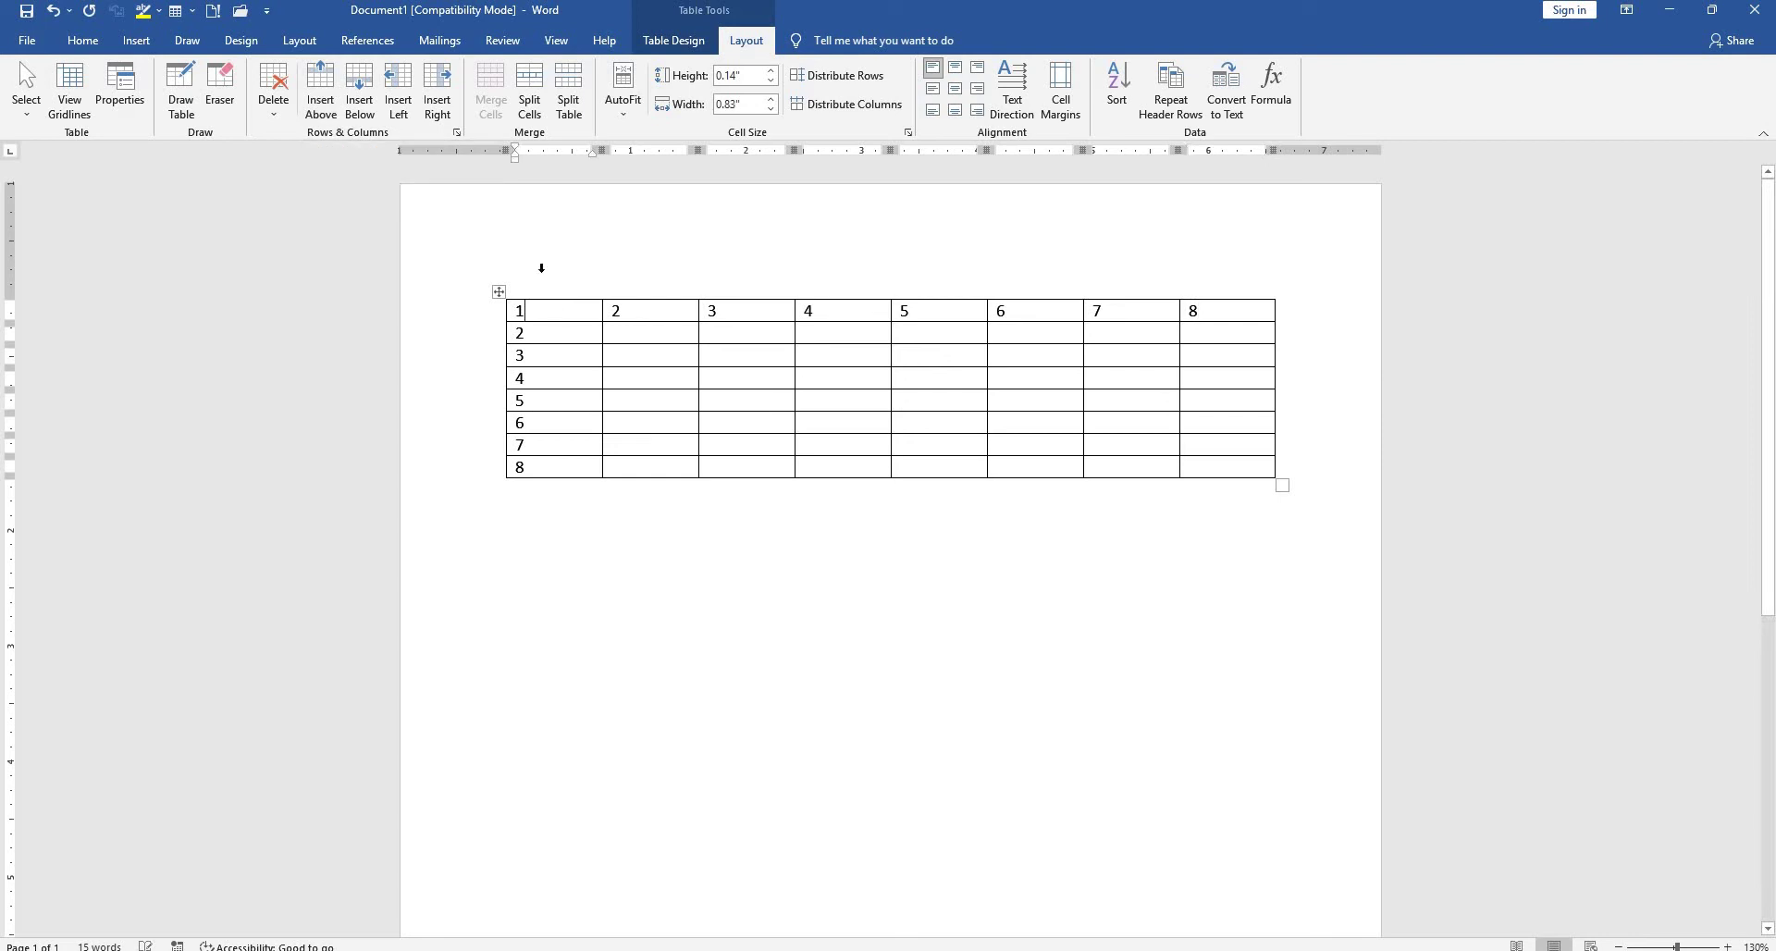
left_click(333, 107)
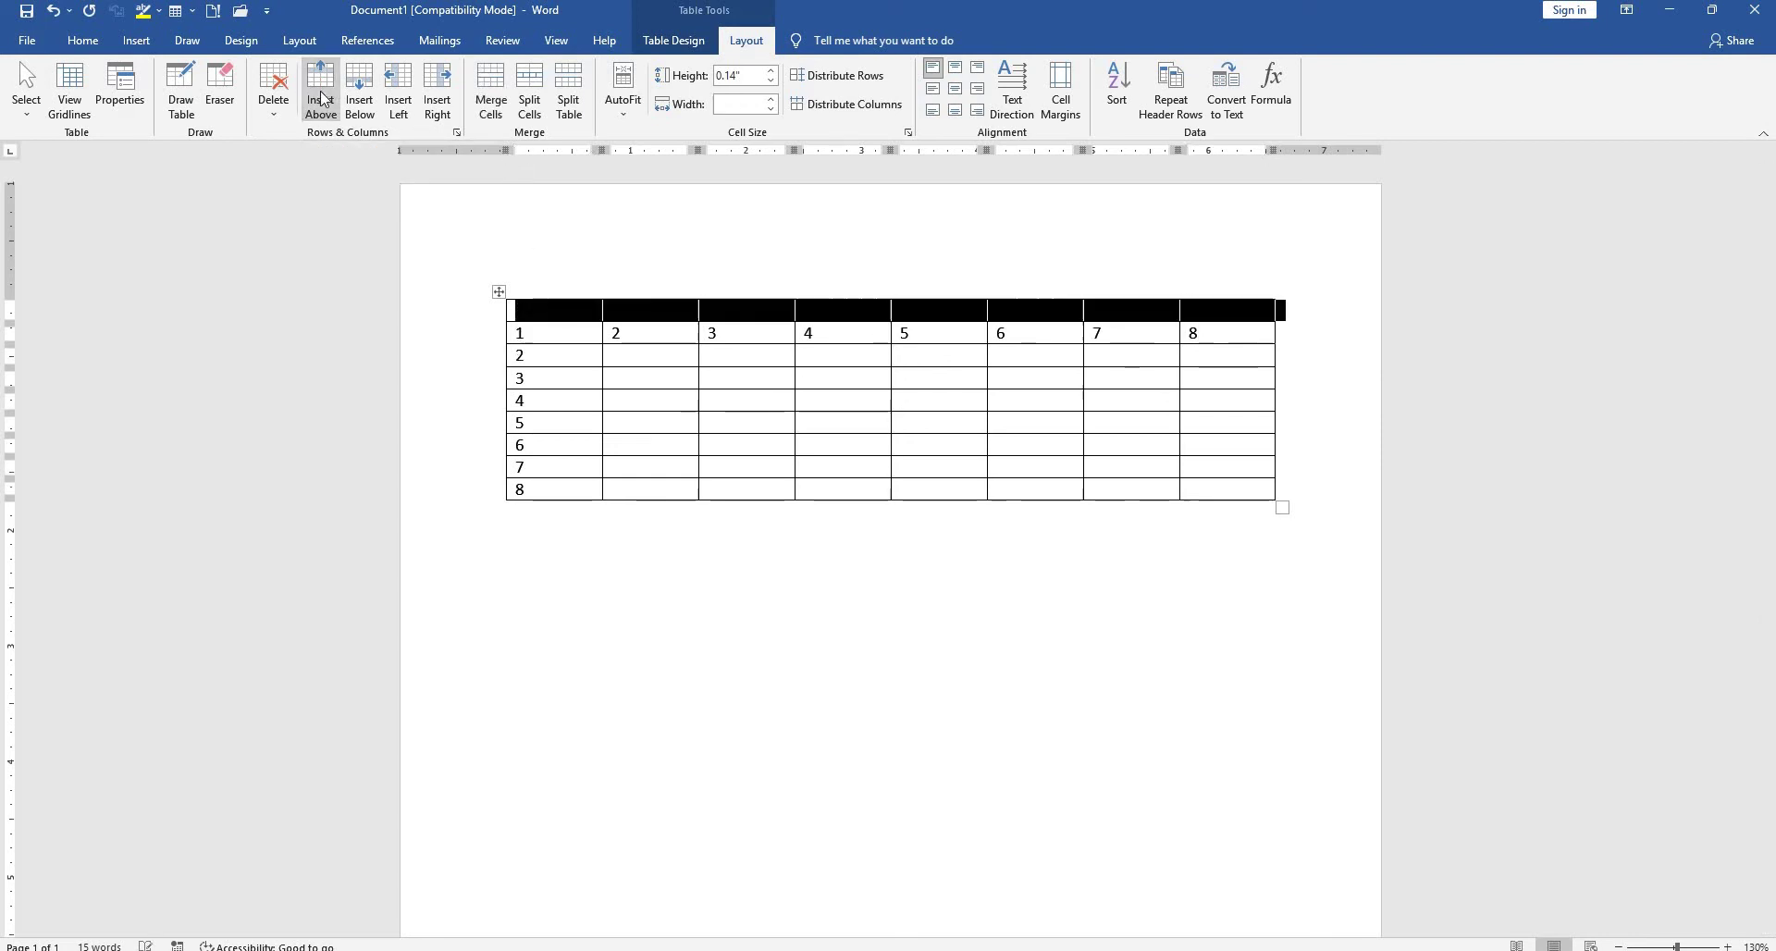
left_click(335, 106)
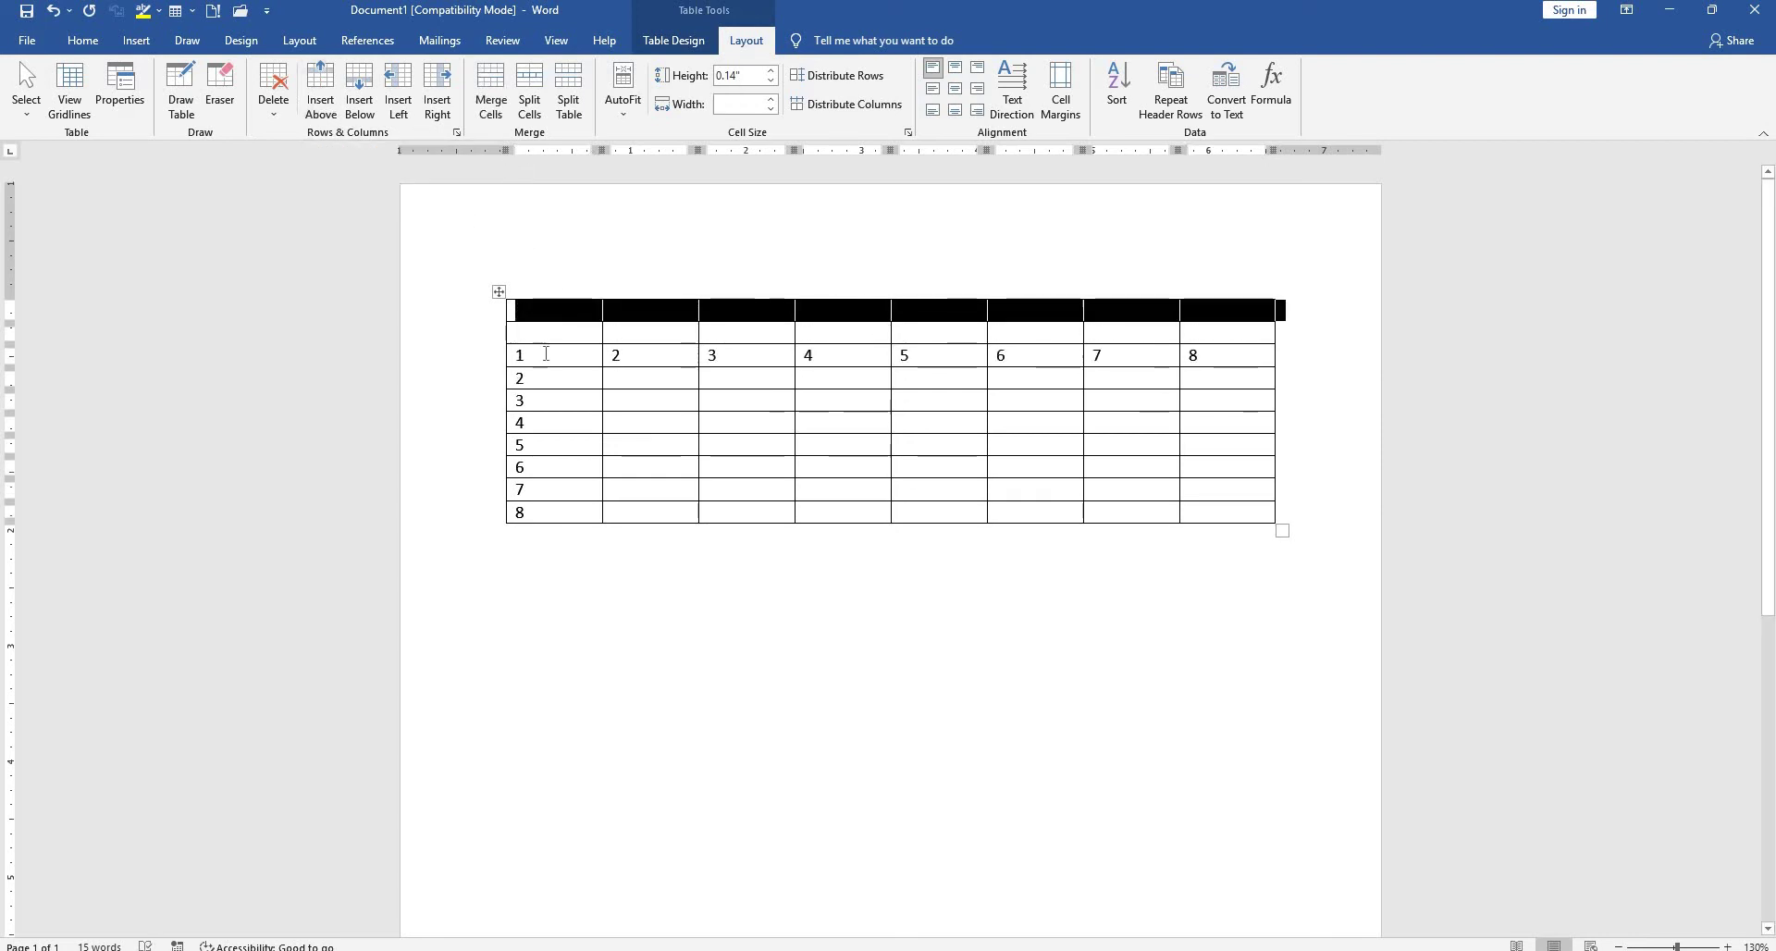
left_click(508, 277)
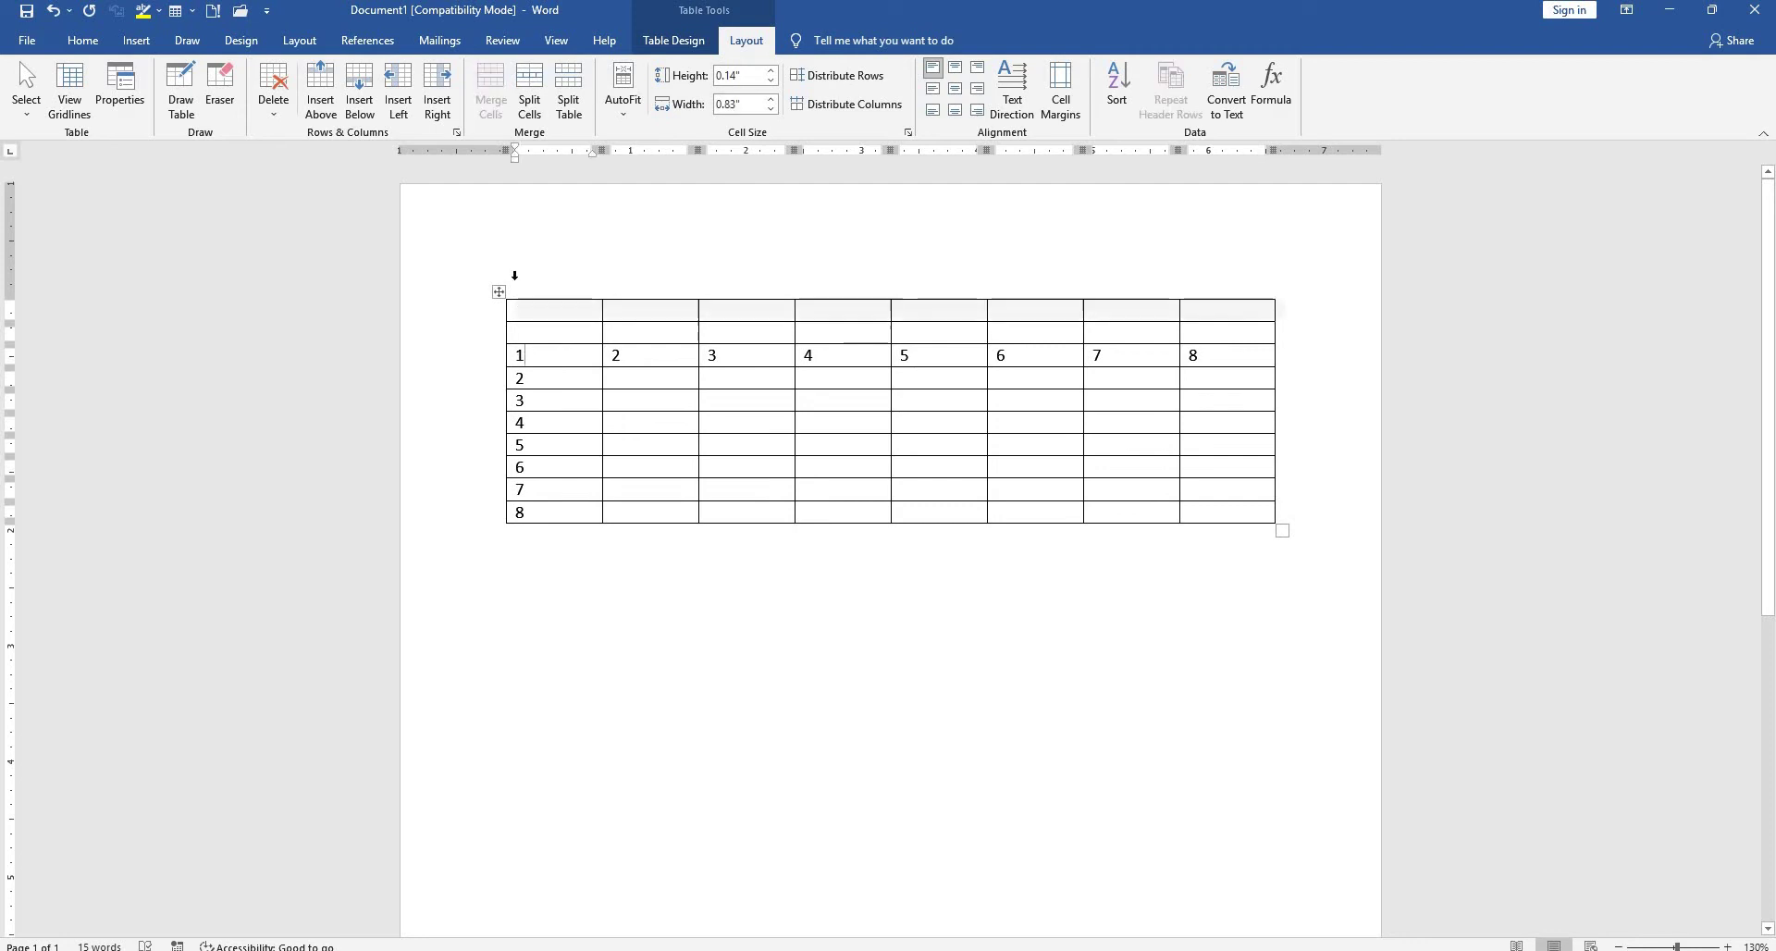
left_click(407, 92)
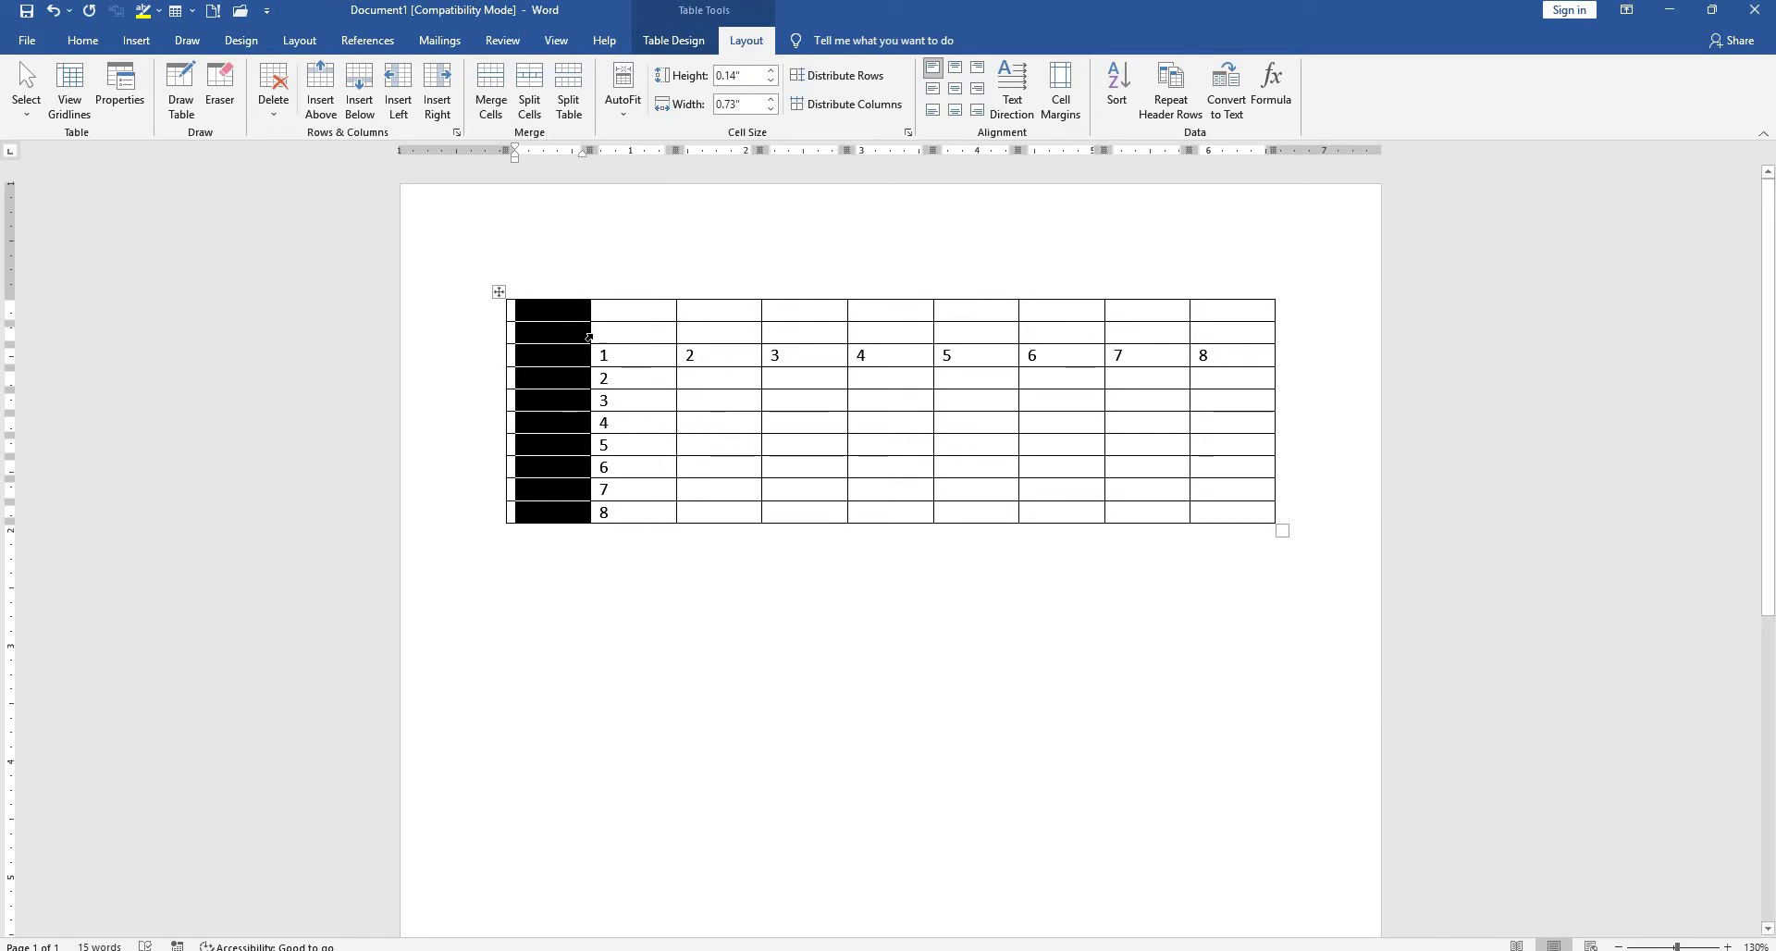
Merge the second column's cells 1–8 into one tall cell.
left_click_drag(630, 358, 631, 510)
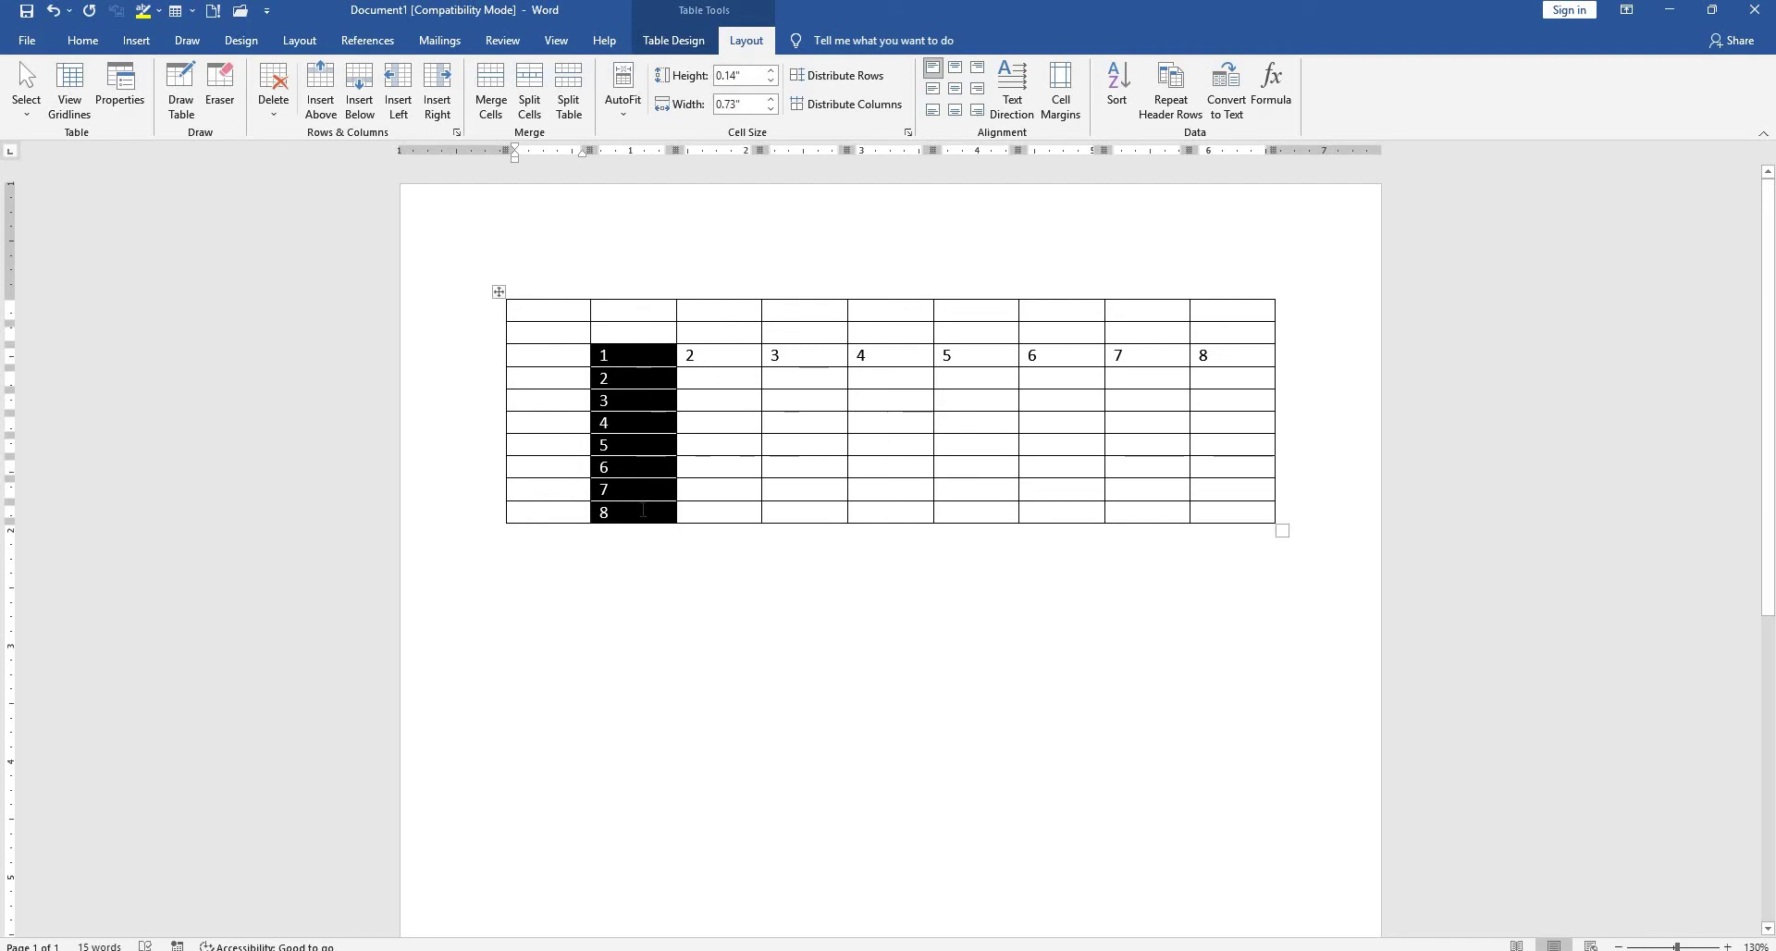
right_click(643, 510)
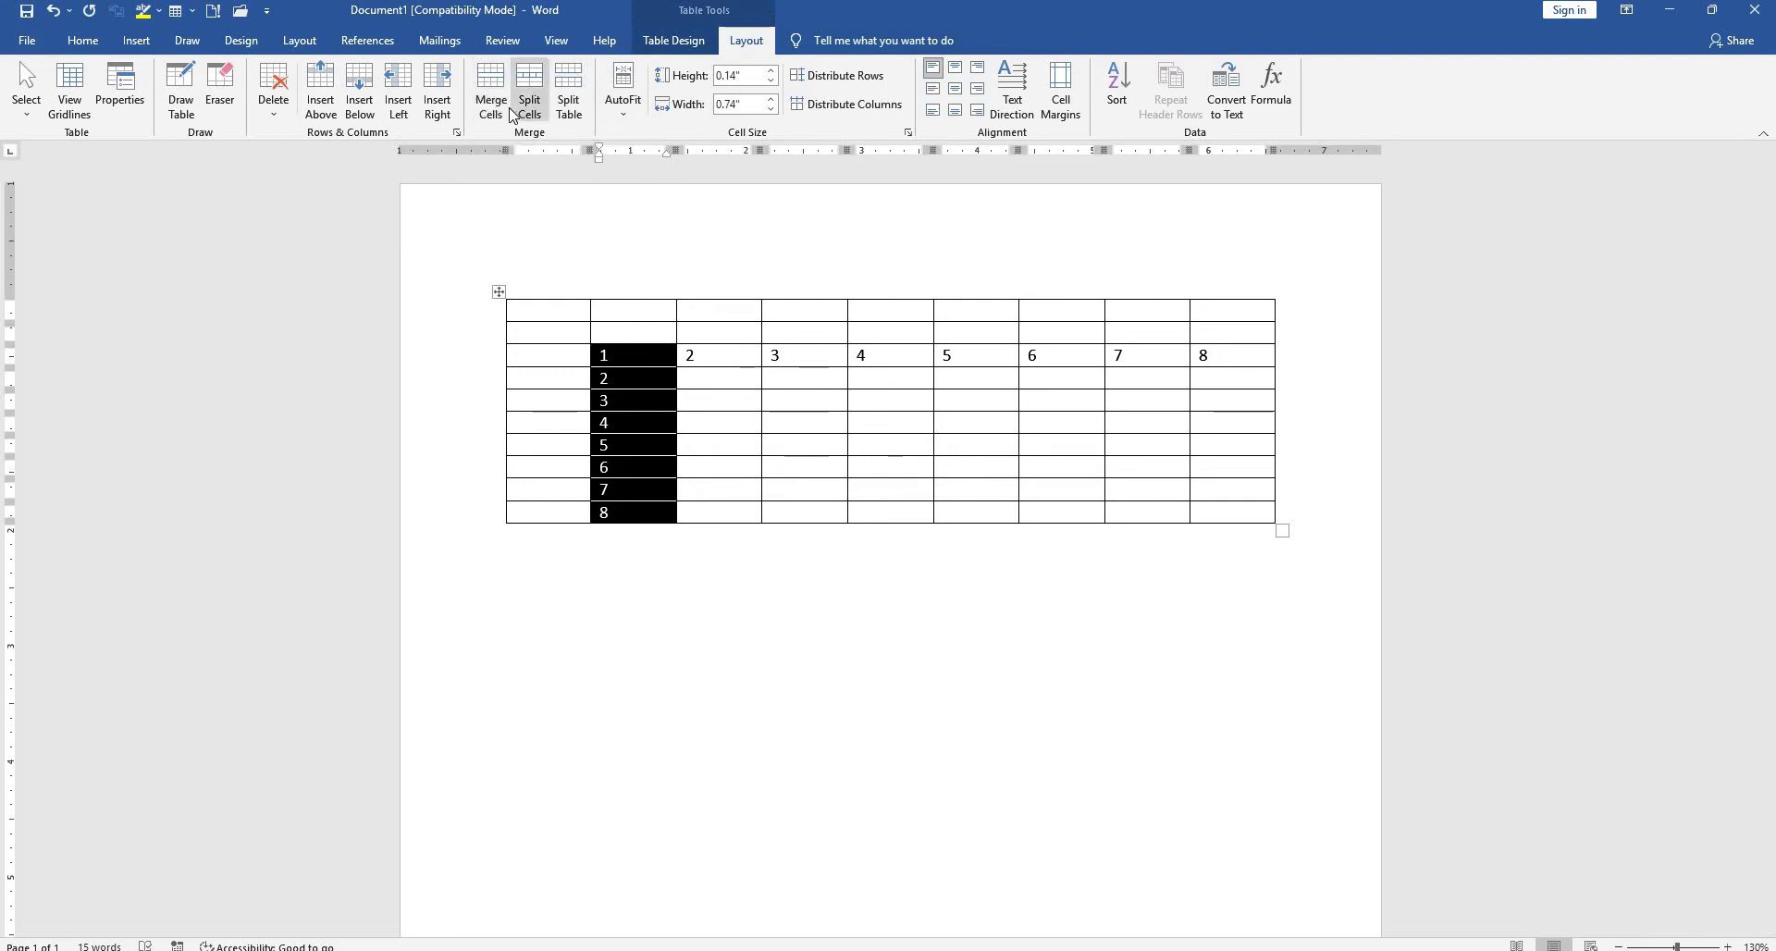
left_click(742, 467)
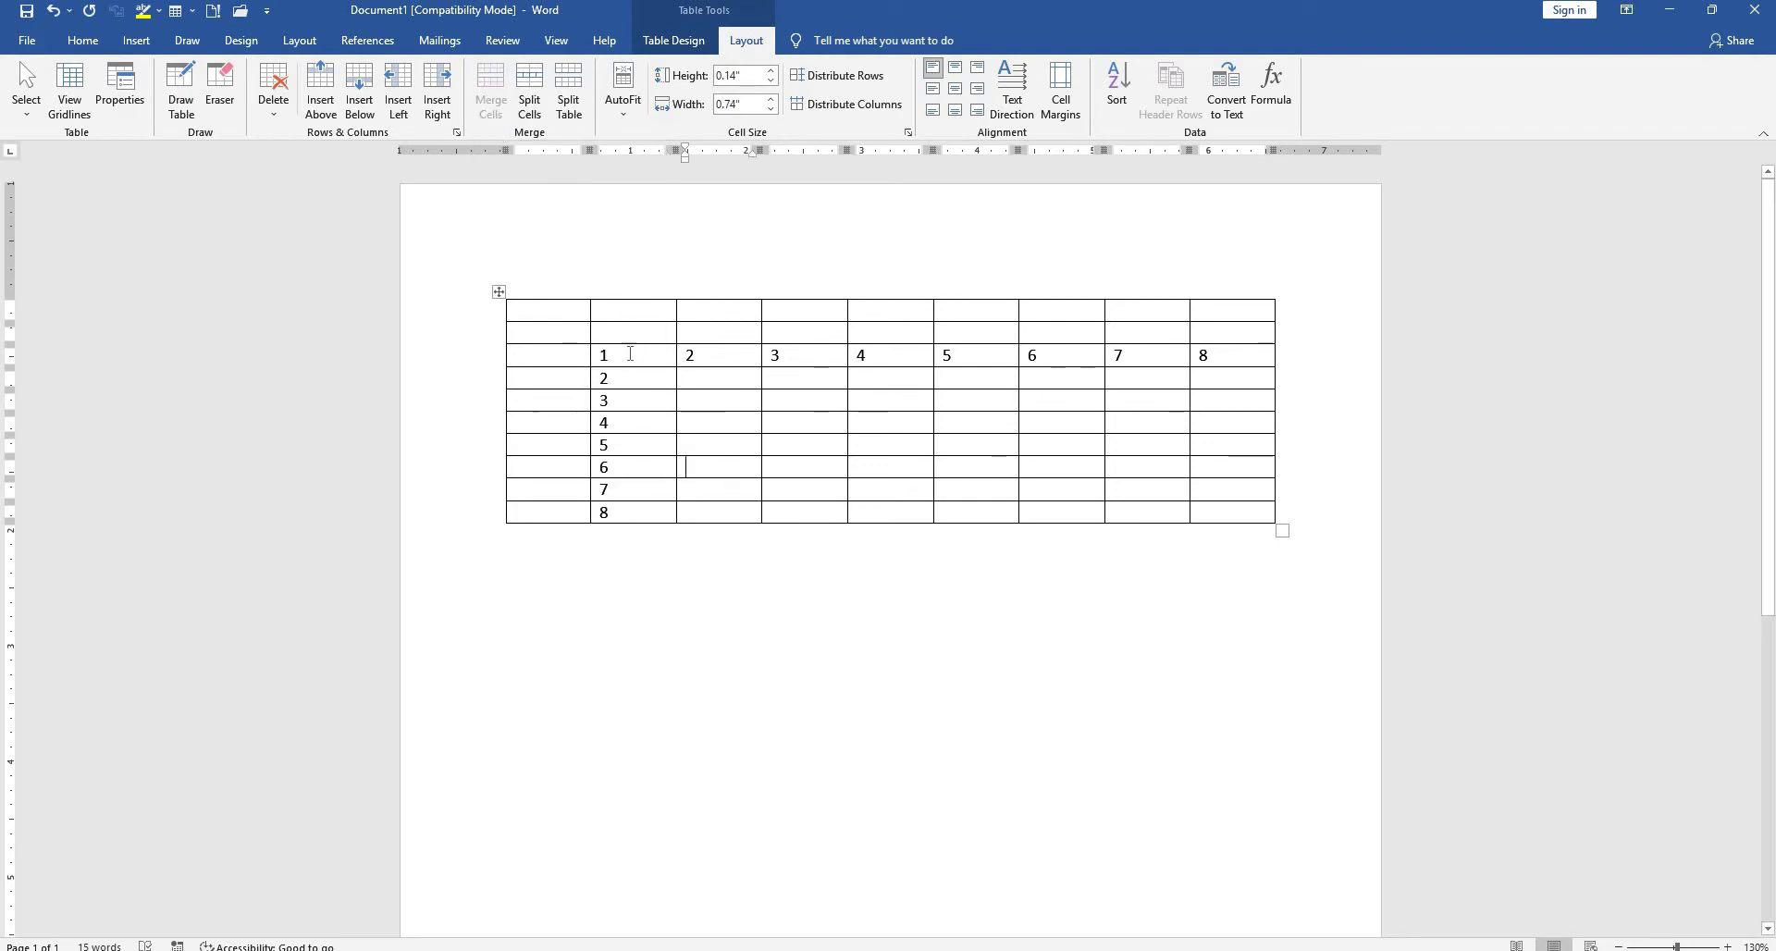
left_click_drag(629, 357, 636, 512)
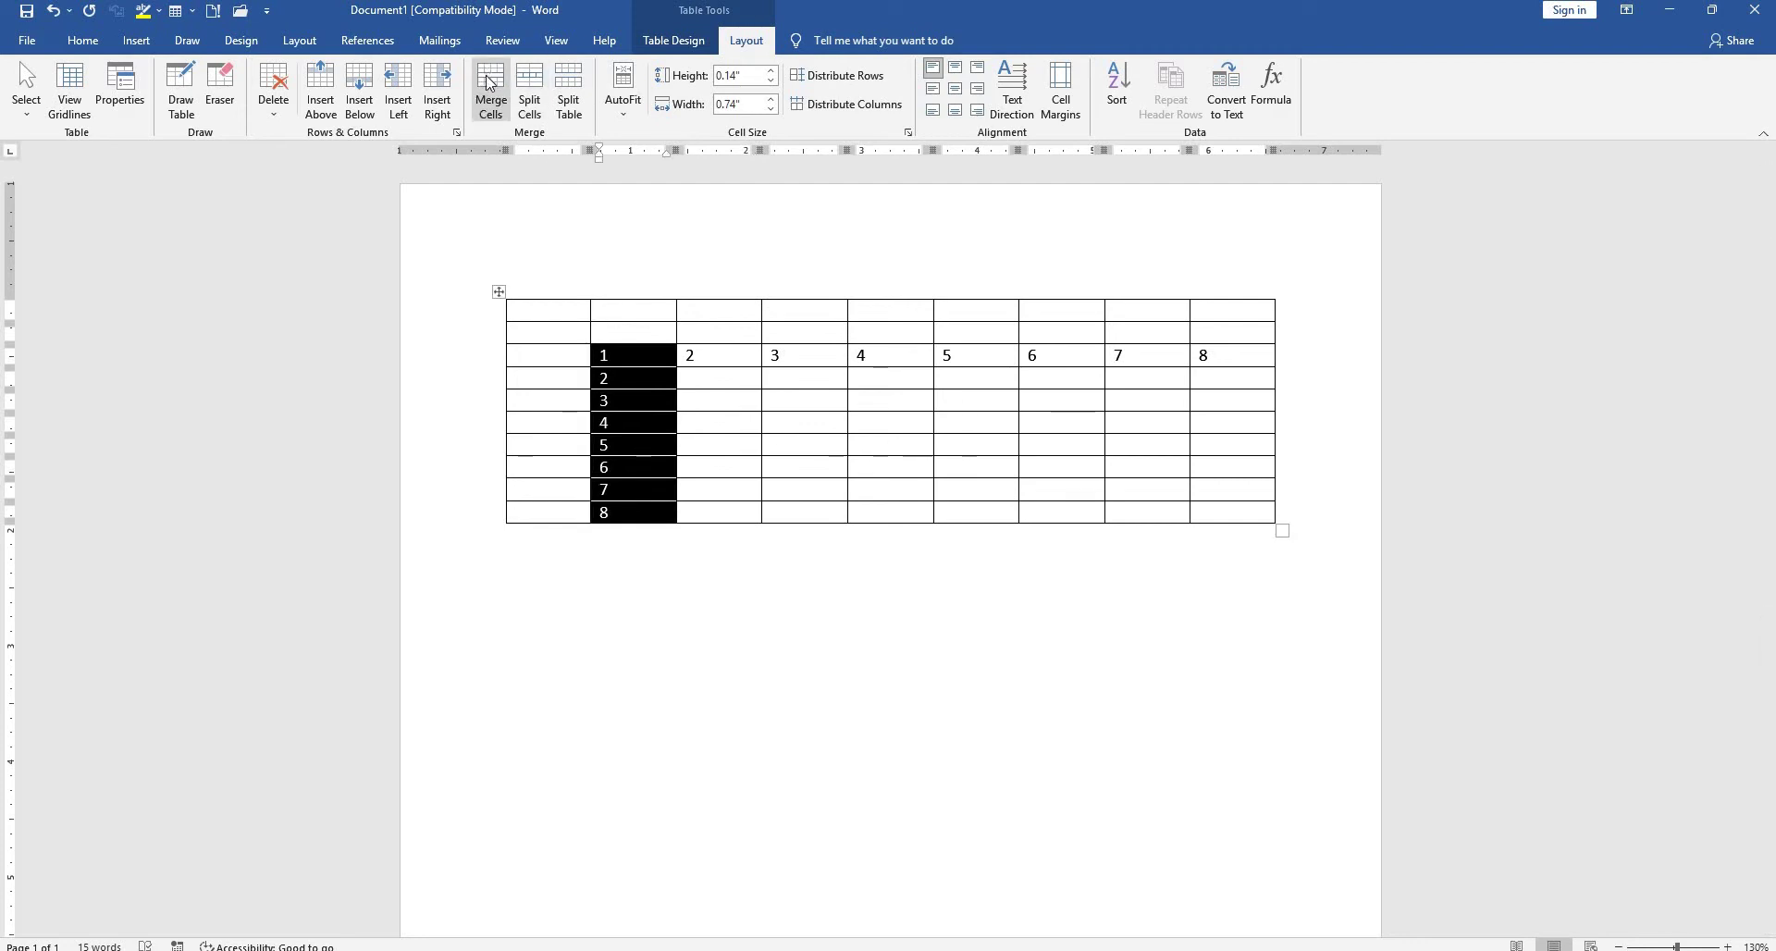
left_click(490, 84)
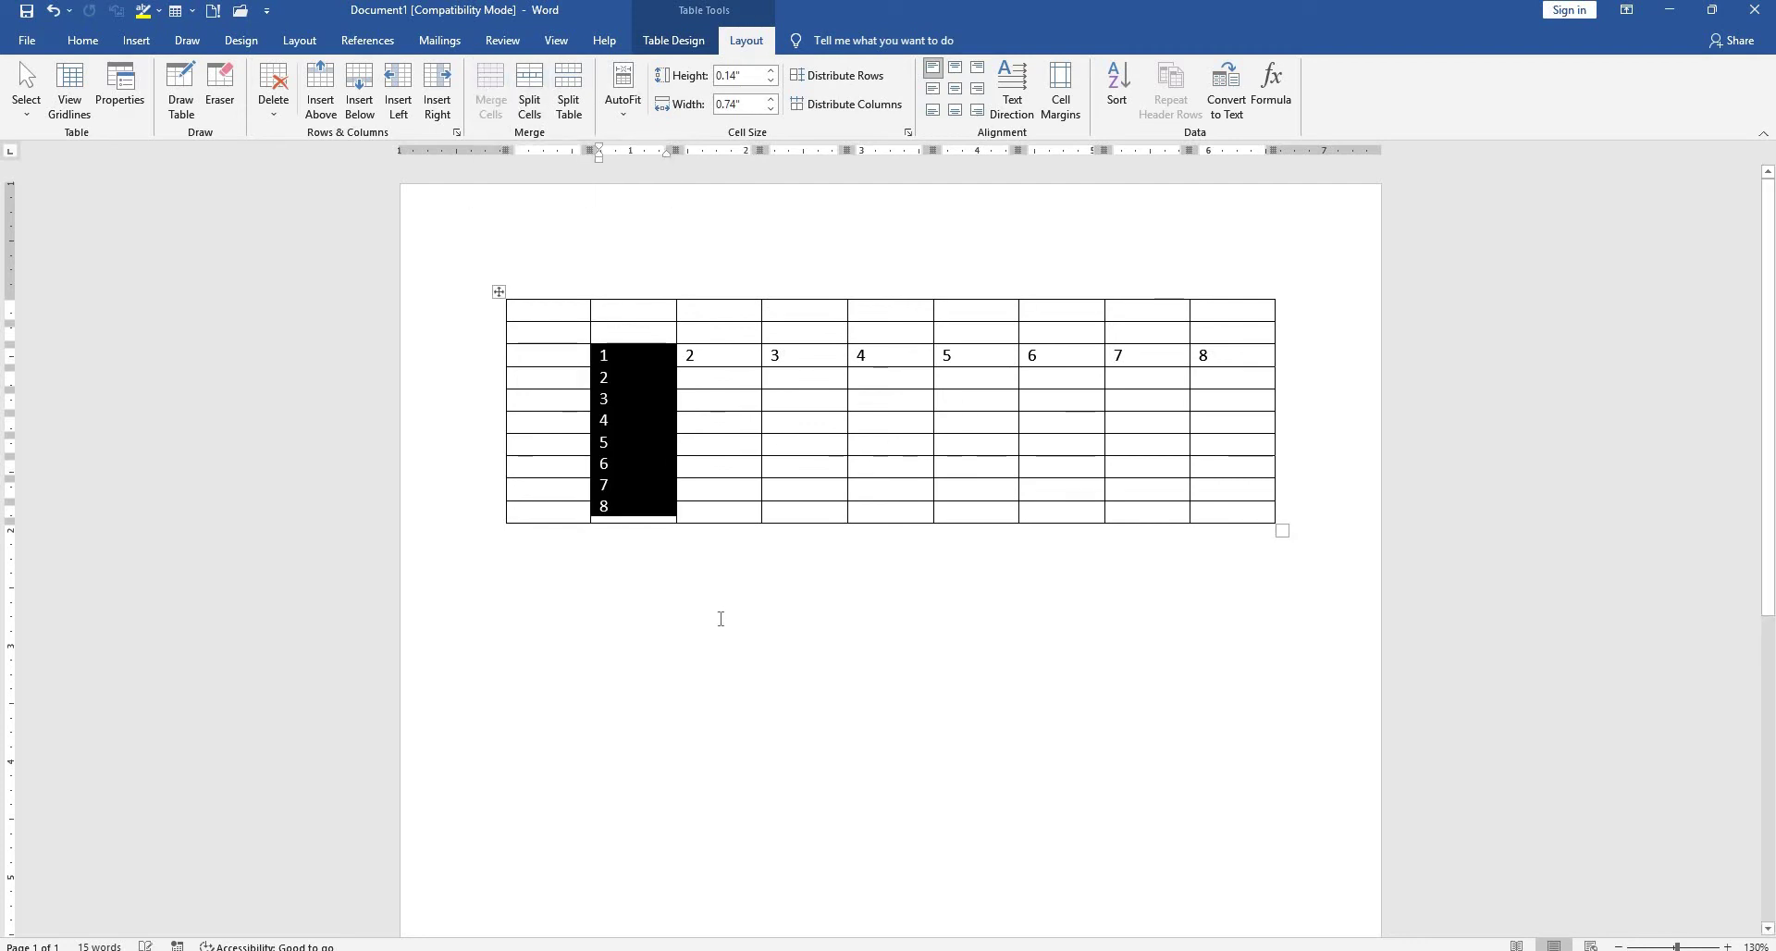
left_click(515, 535)
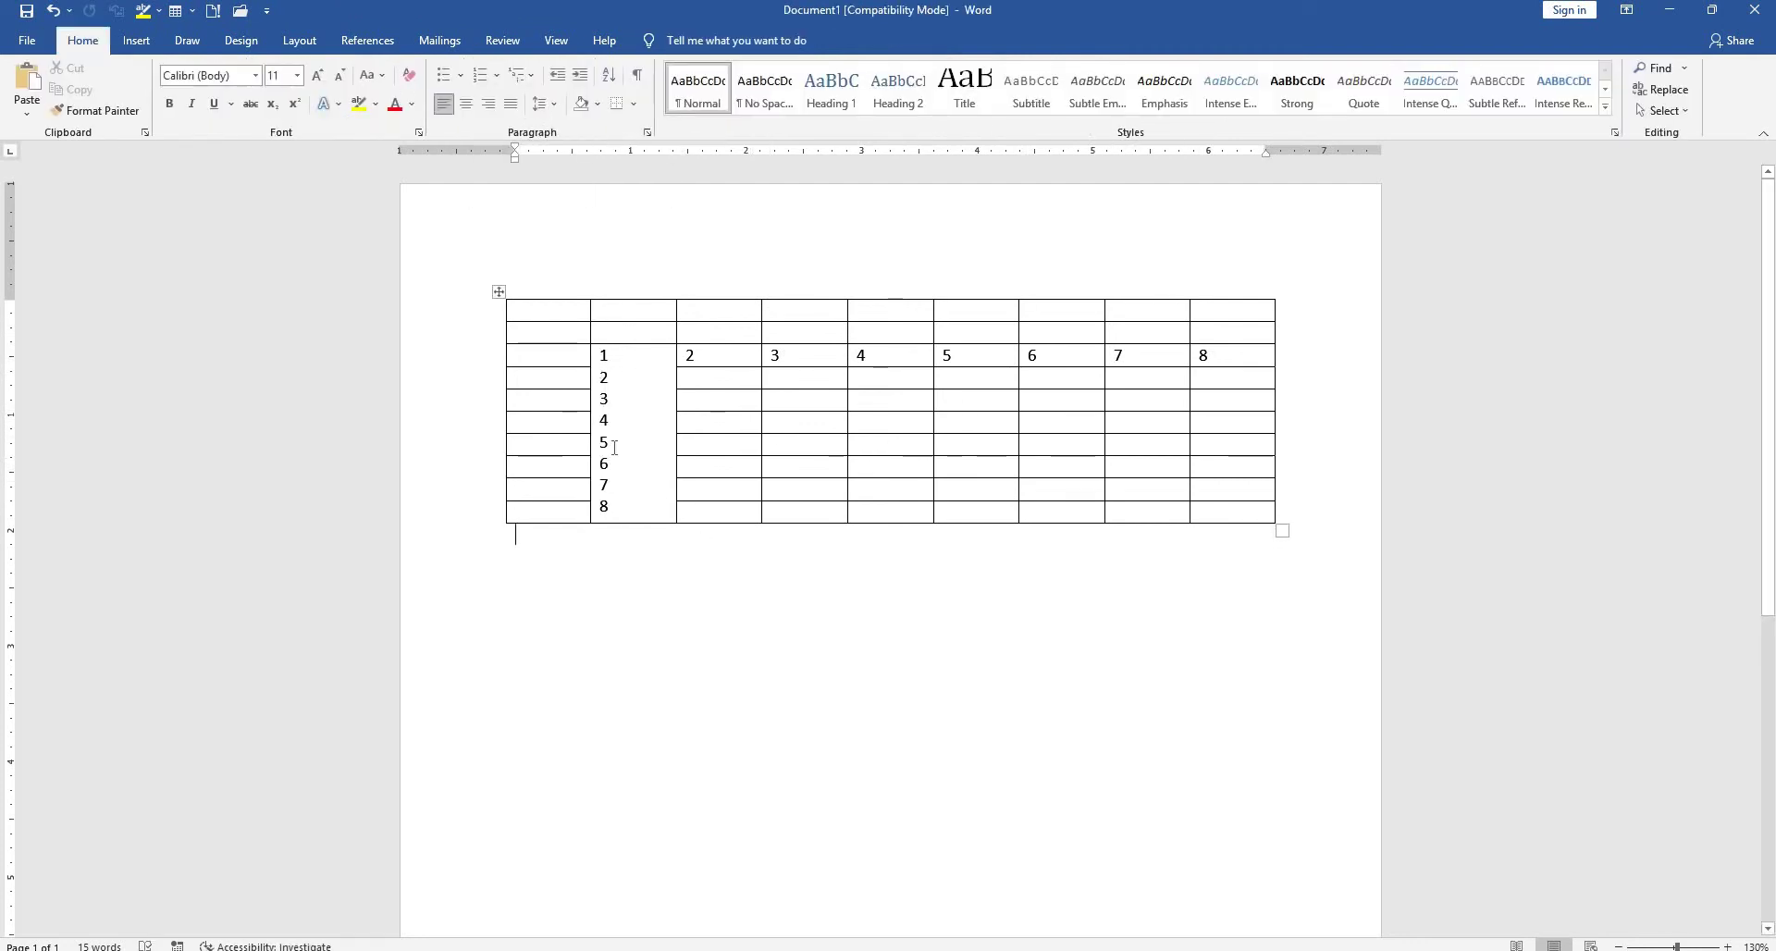
left_click_drag(693, 359, 1221, 352)
left_click(747, 40)
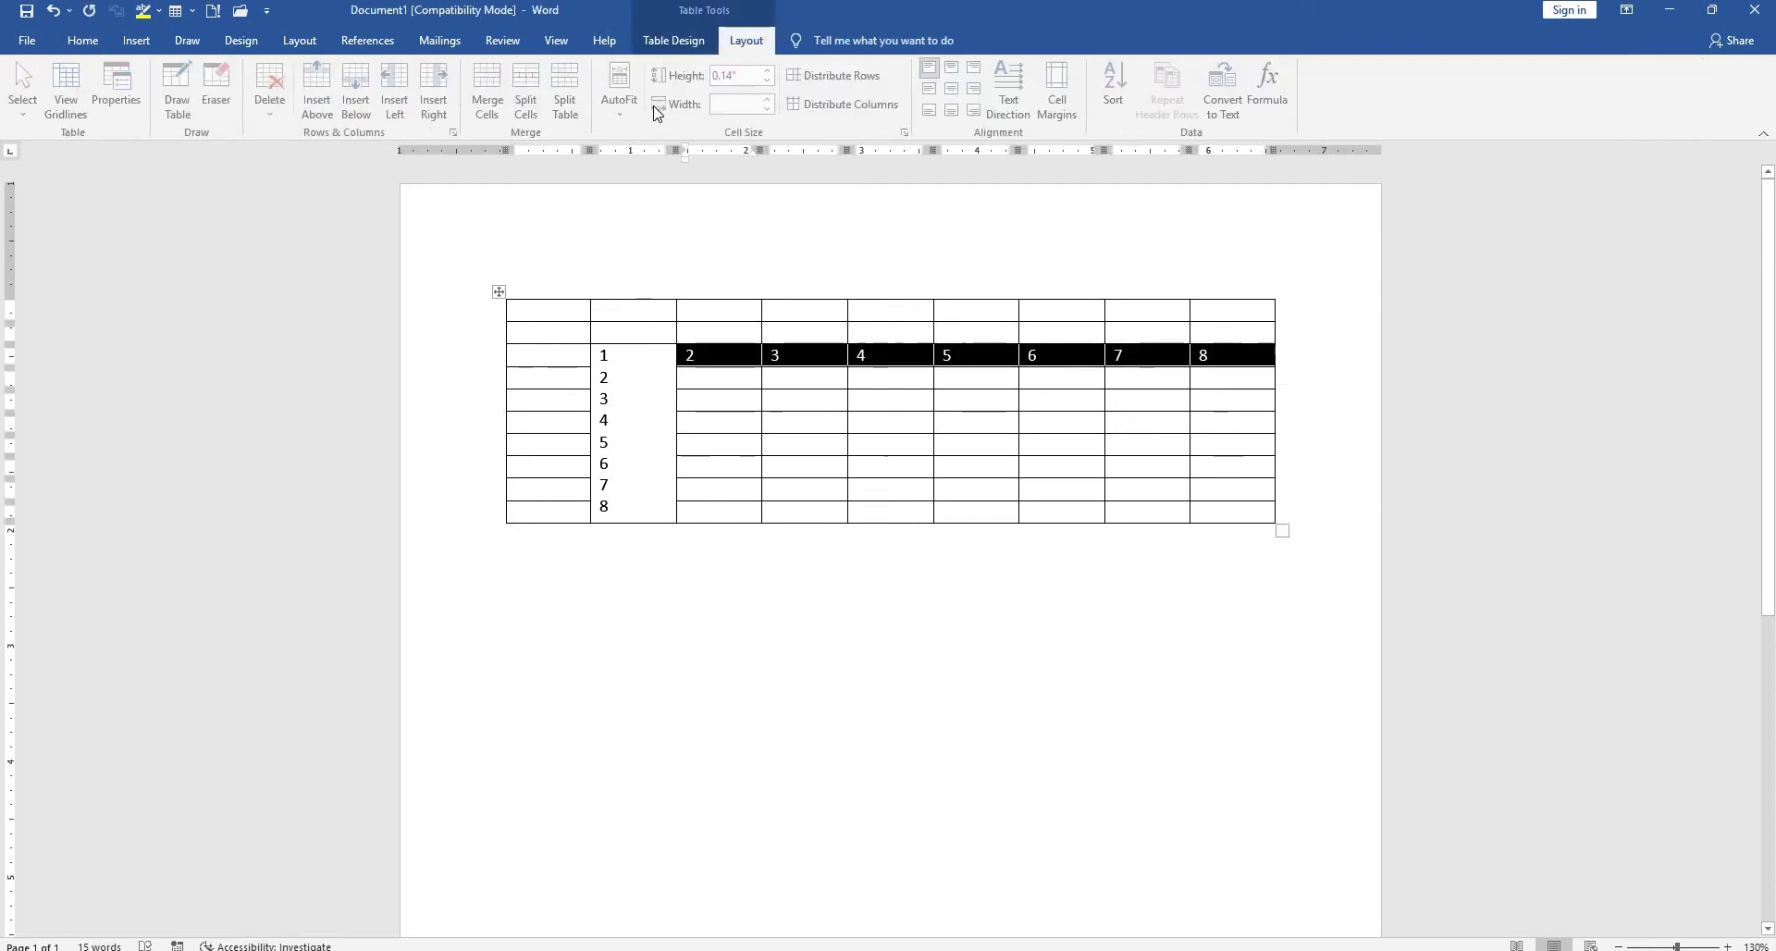
left_click(507, 95)
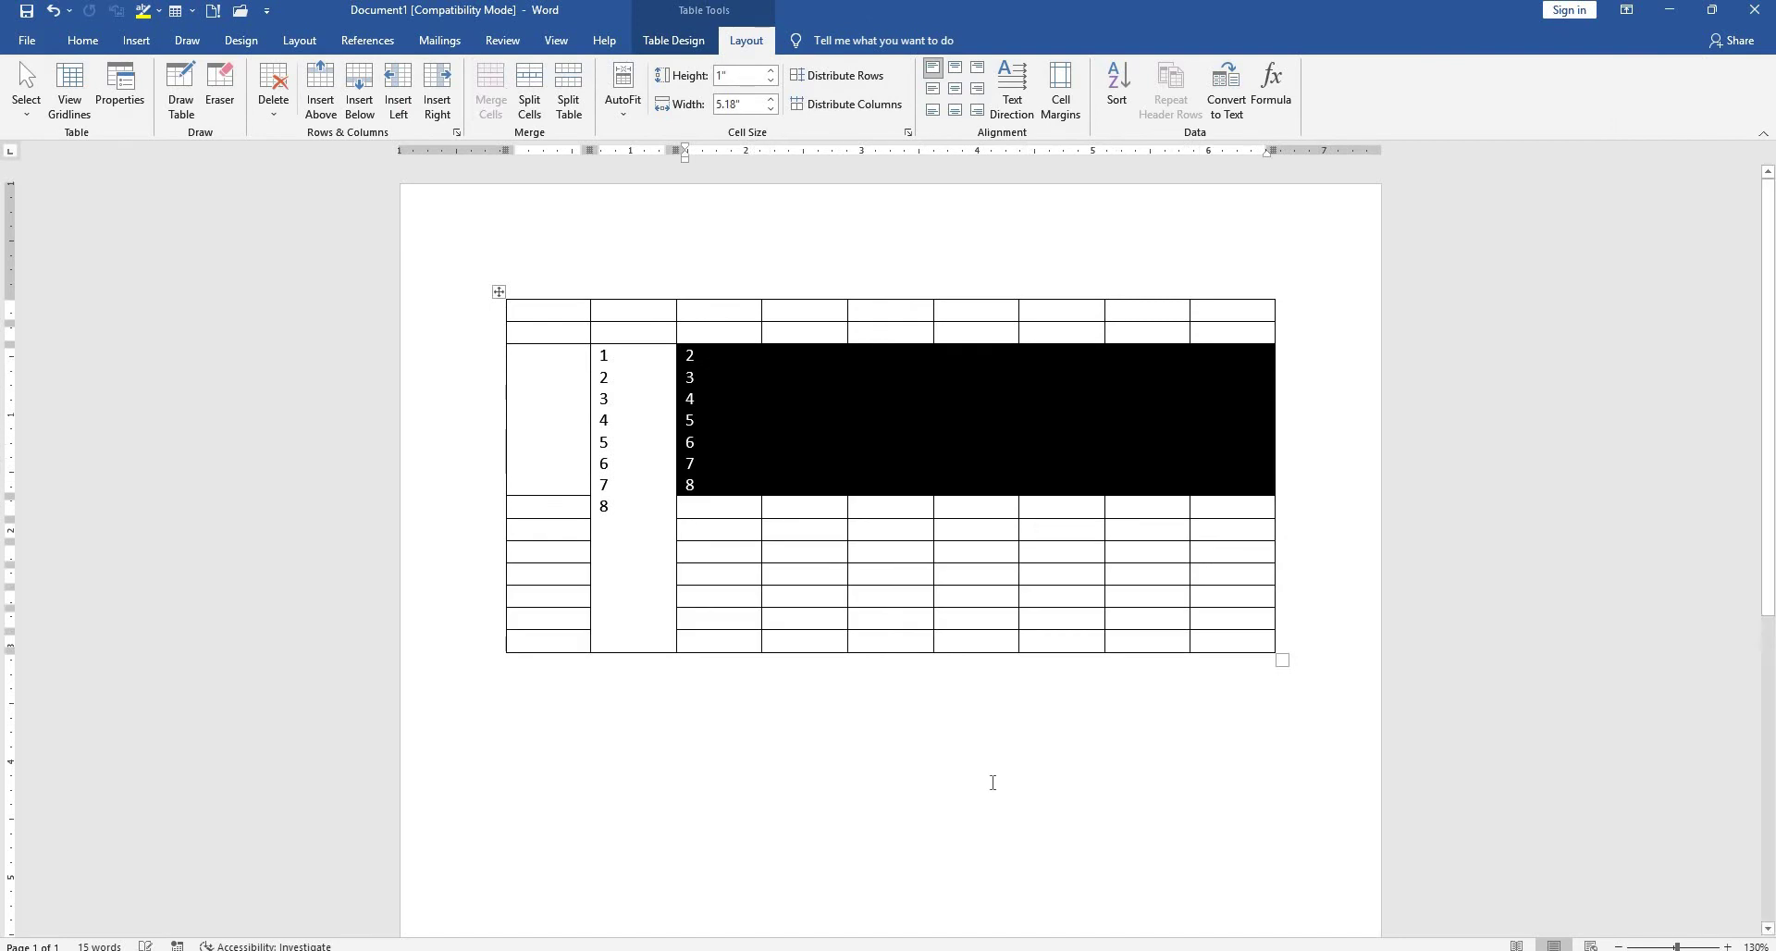
key("ctrl+z")
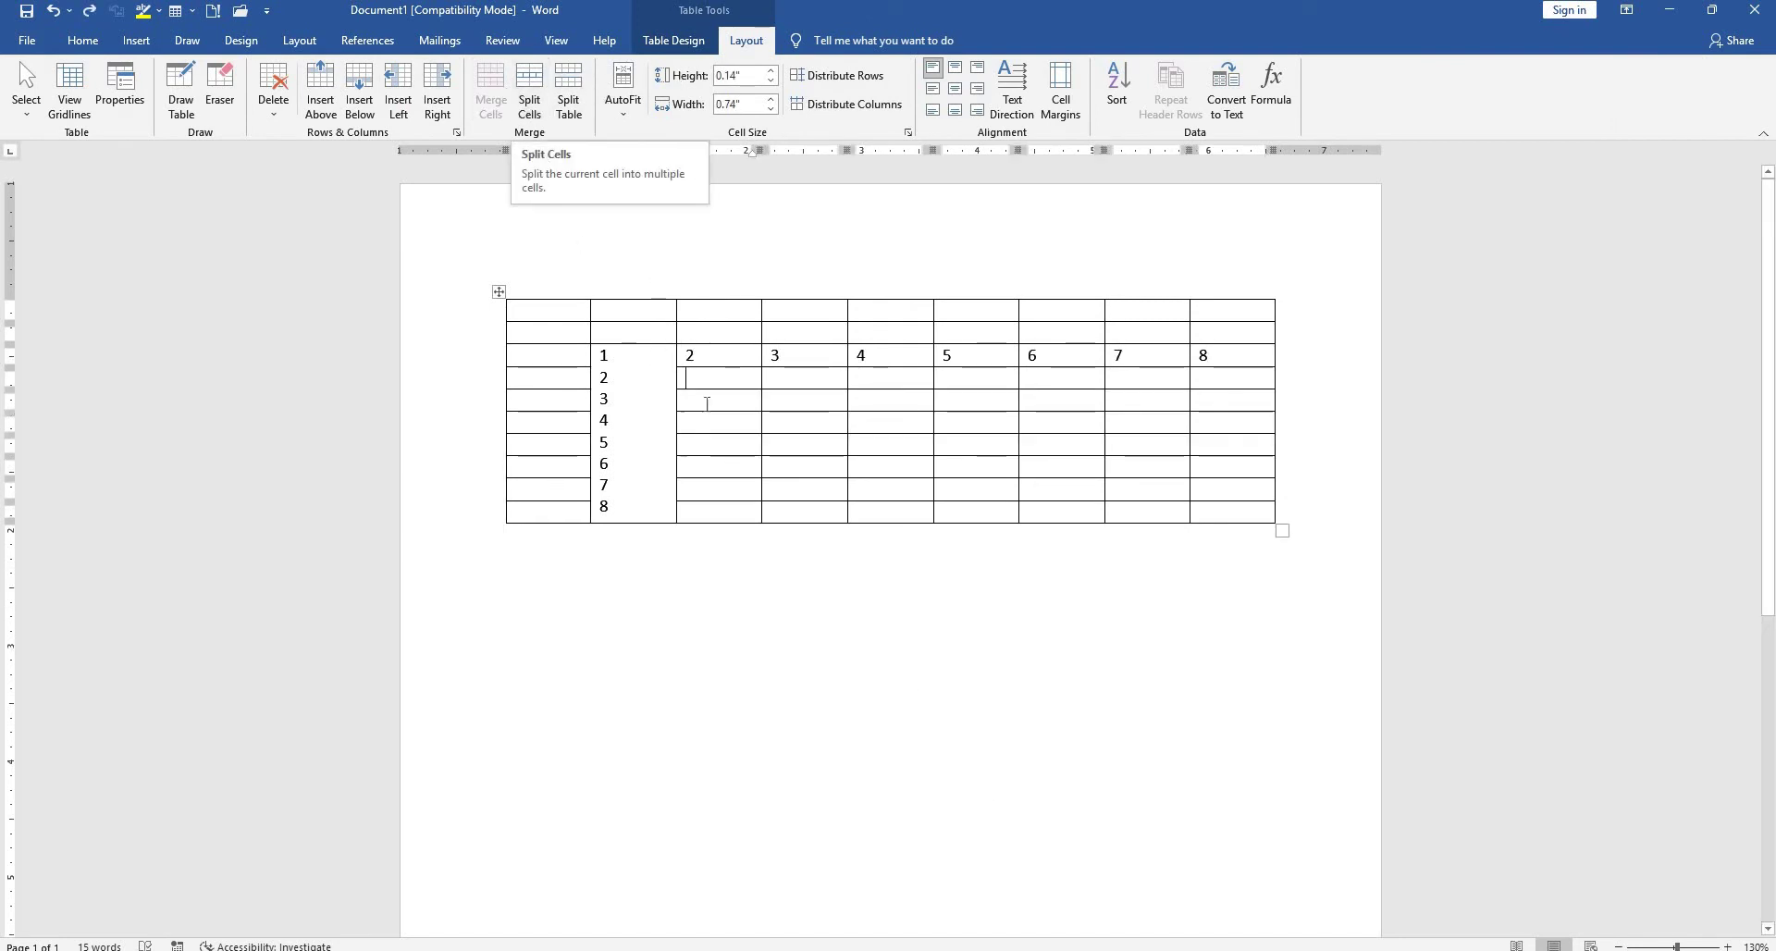
left_click(696, 383)
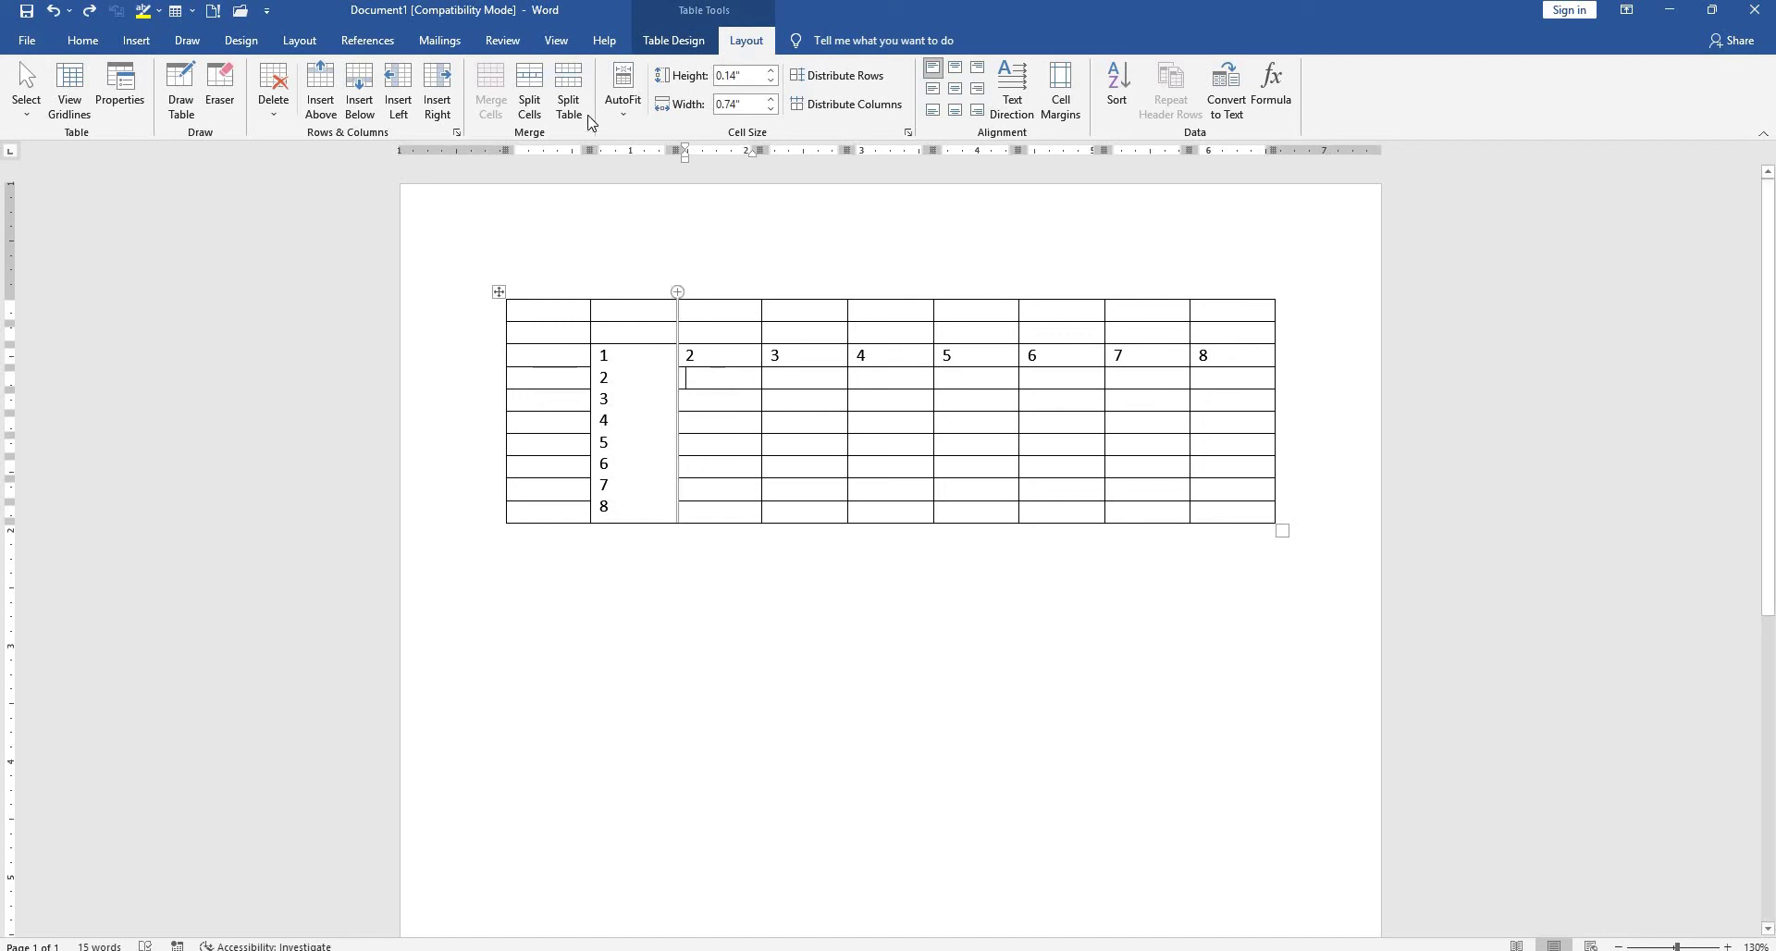
Split the cell under 2 into a four-column grid of cells.
left_click(529, 97)
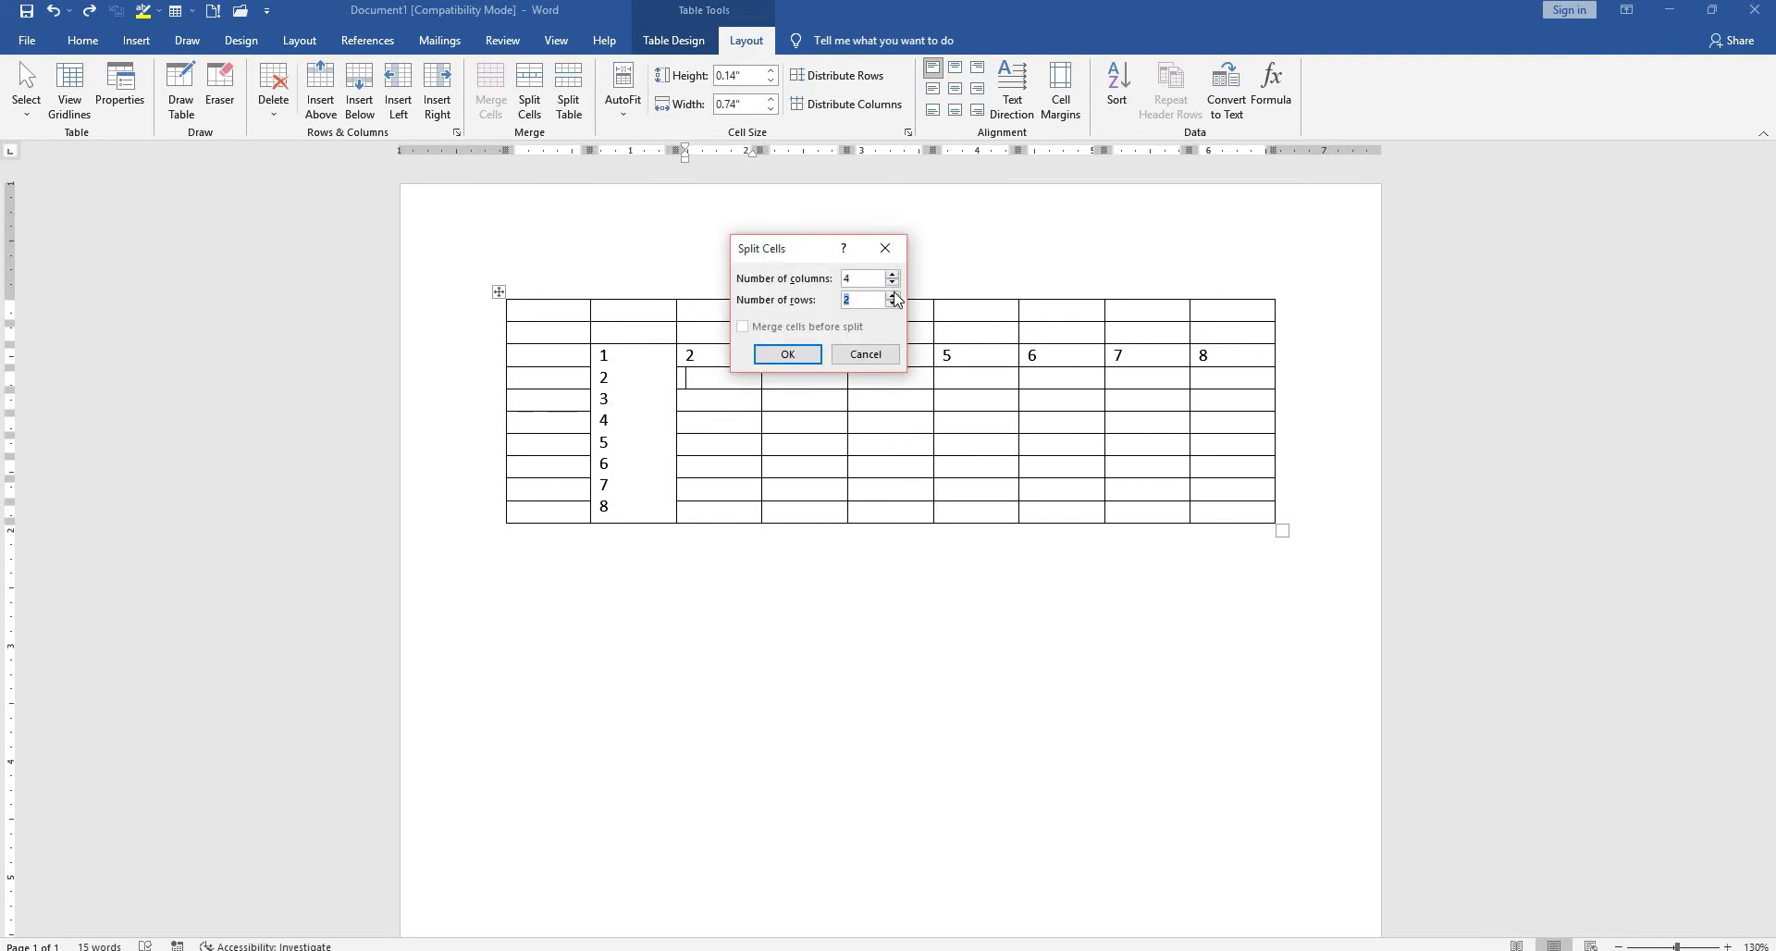
left_click(787, 354)
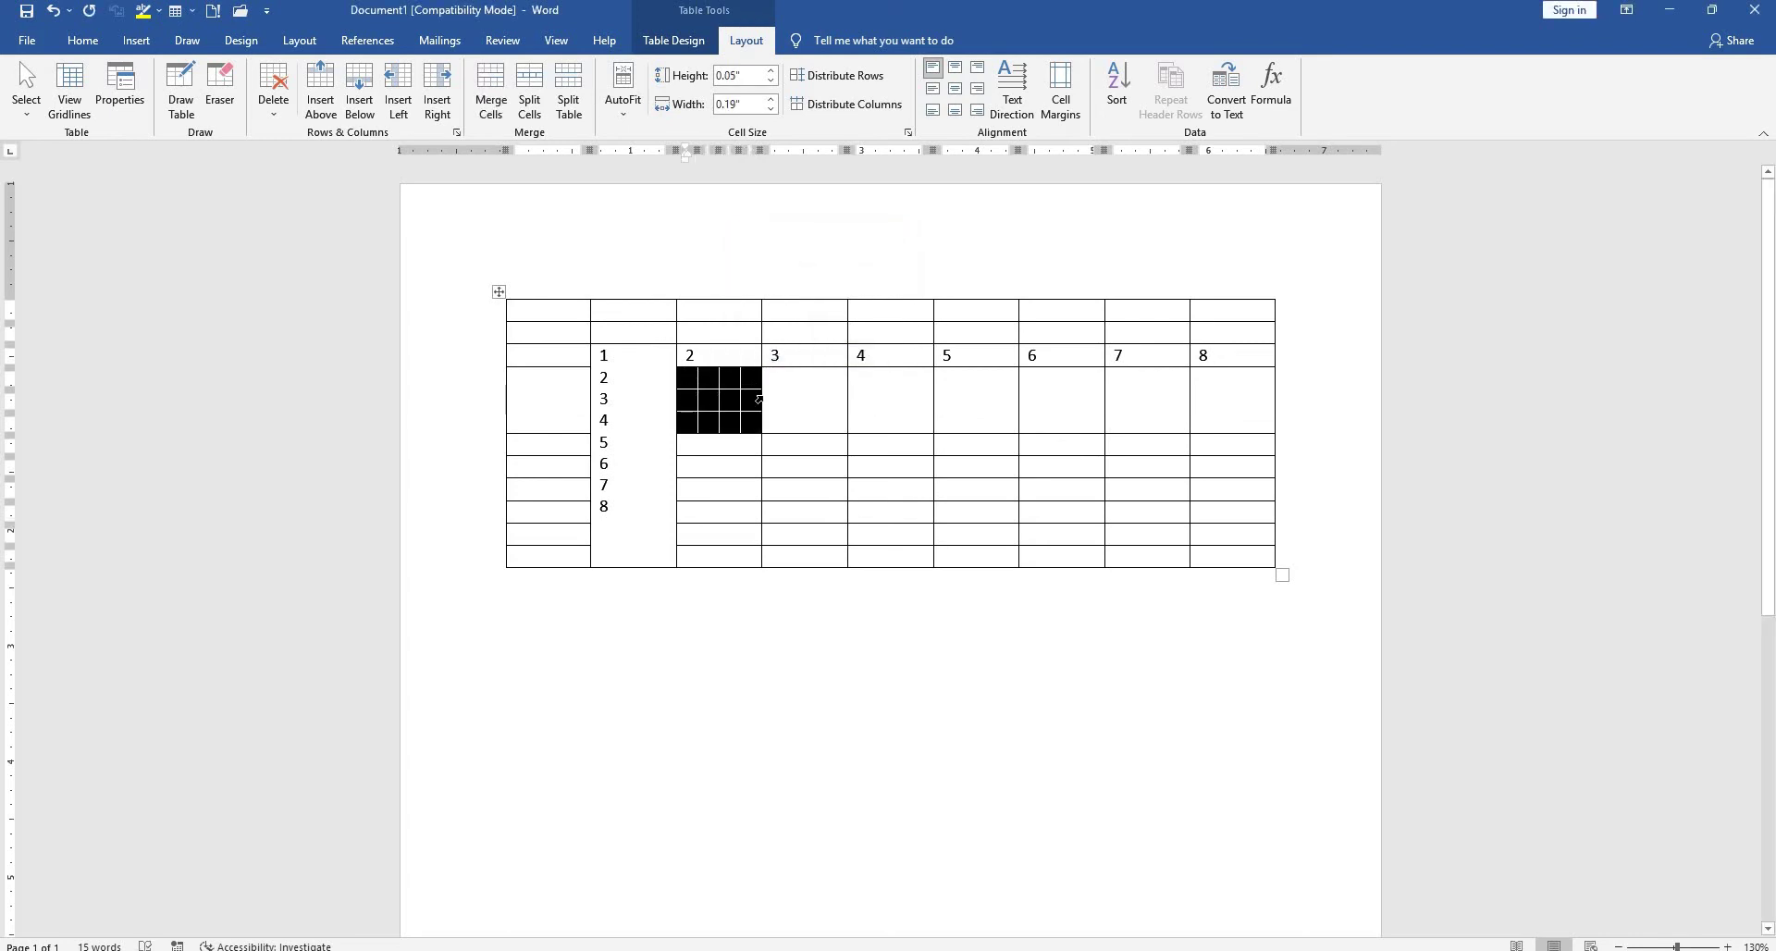
key("ctrl+End")
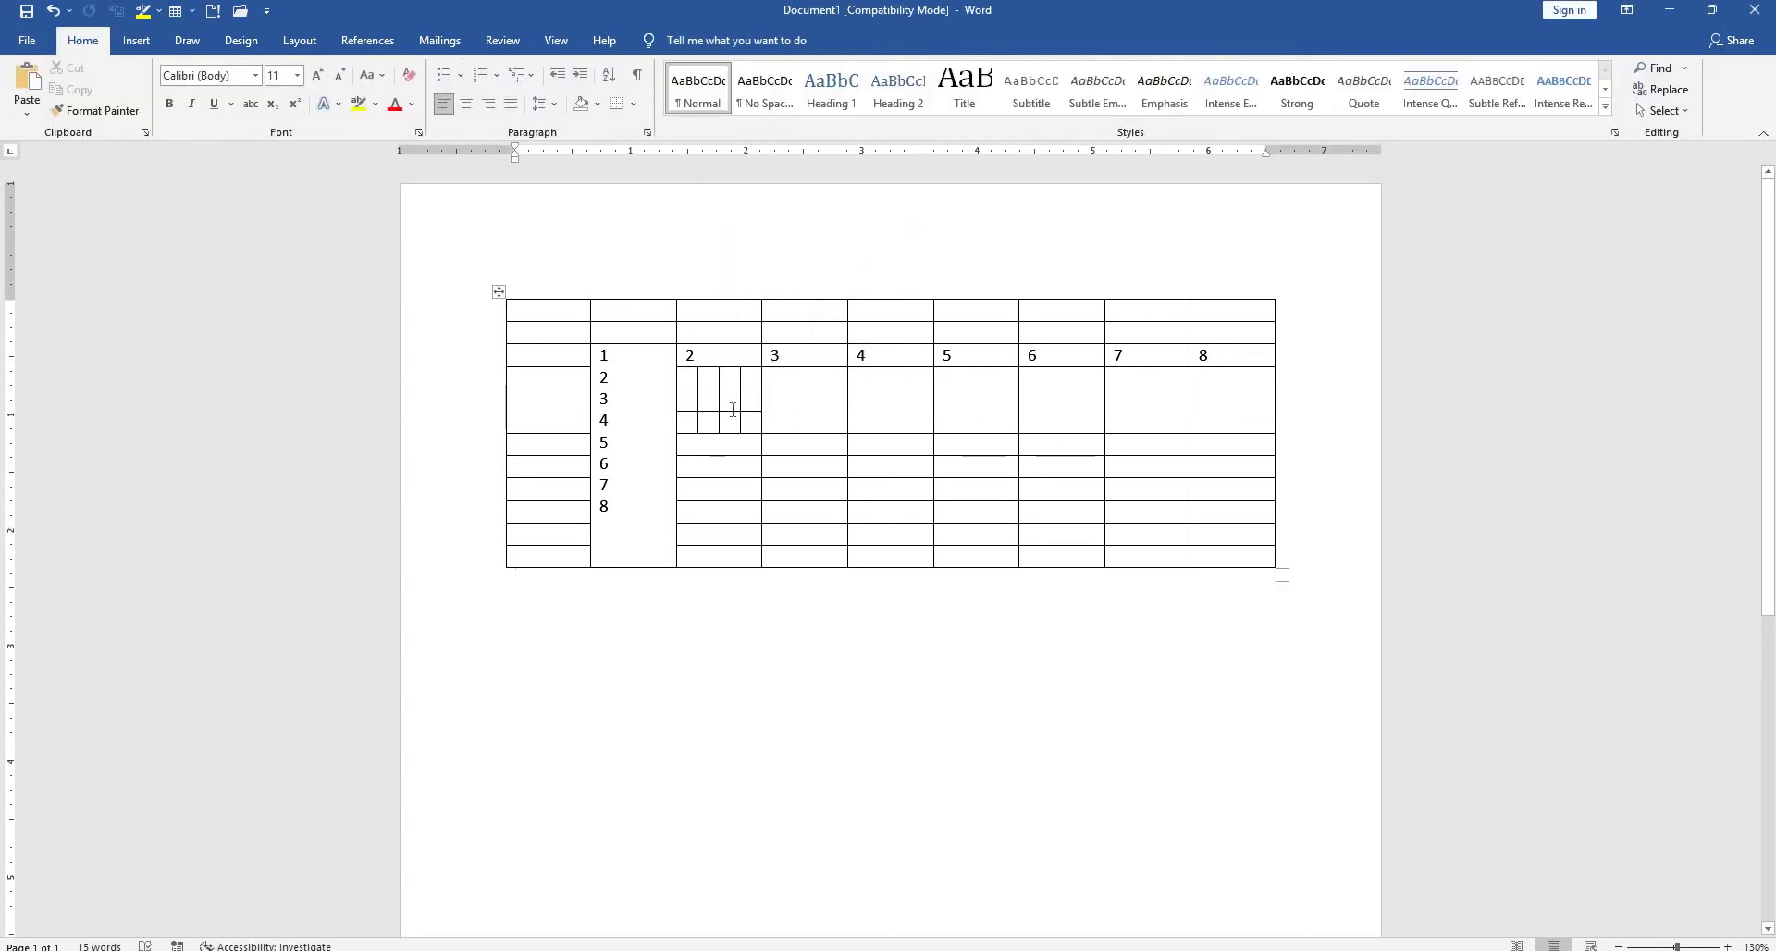
left_click(788, 400)
left_click(747, 40)
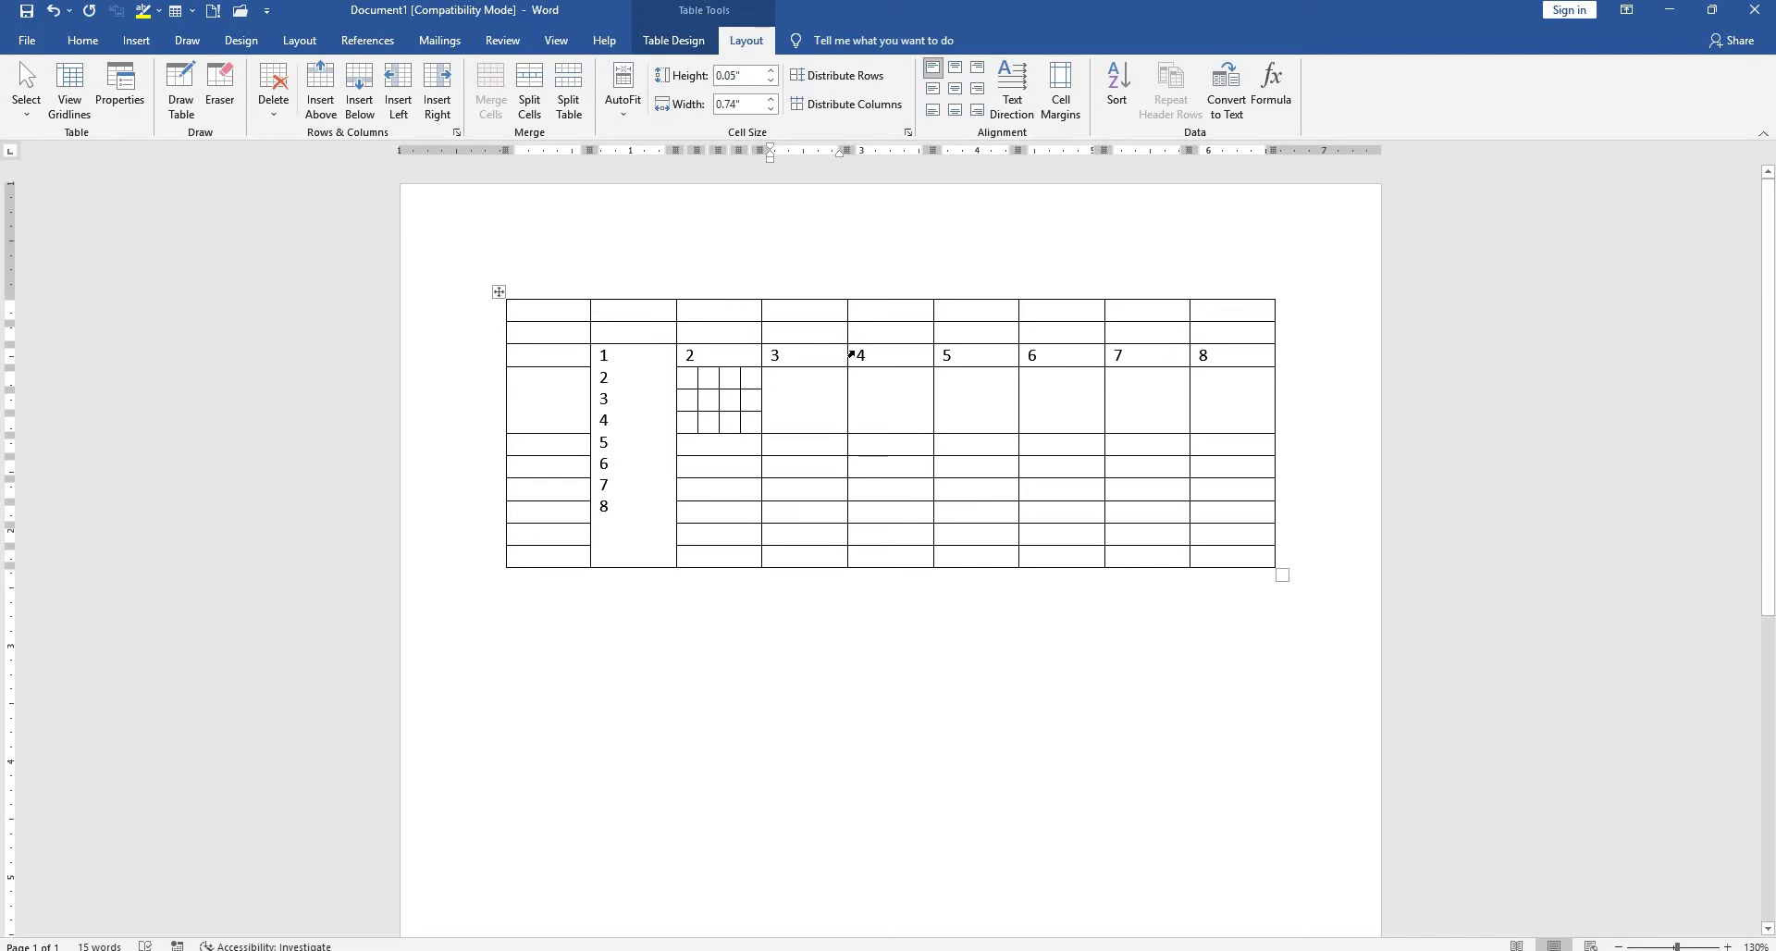
Split off the top two rows as their own table.
left_click(870, 358)
left_click(579, 93)
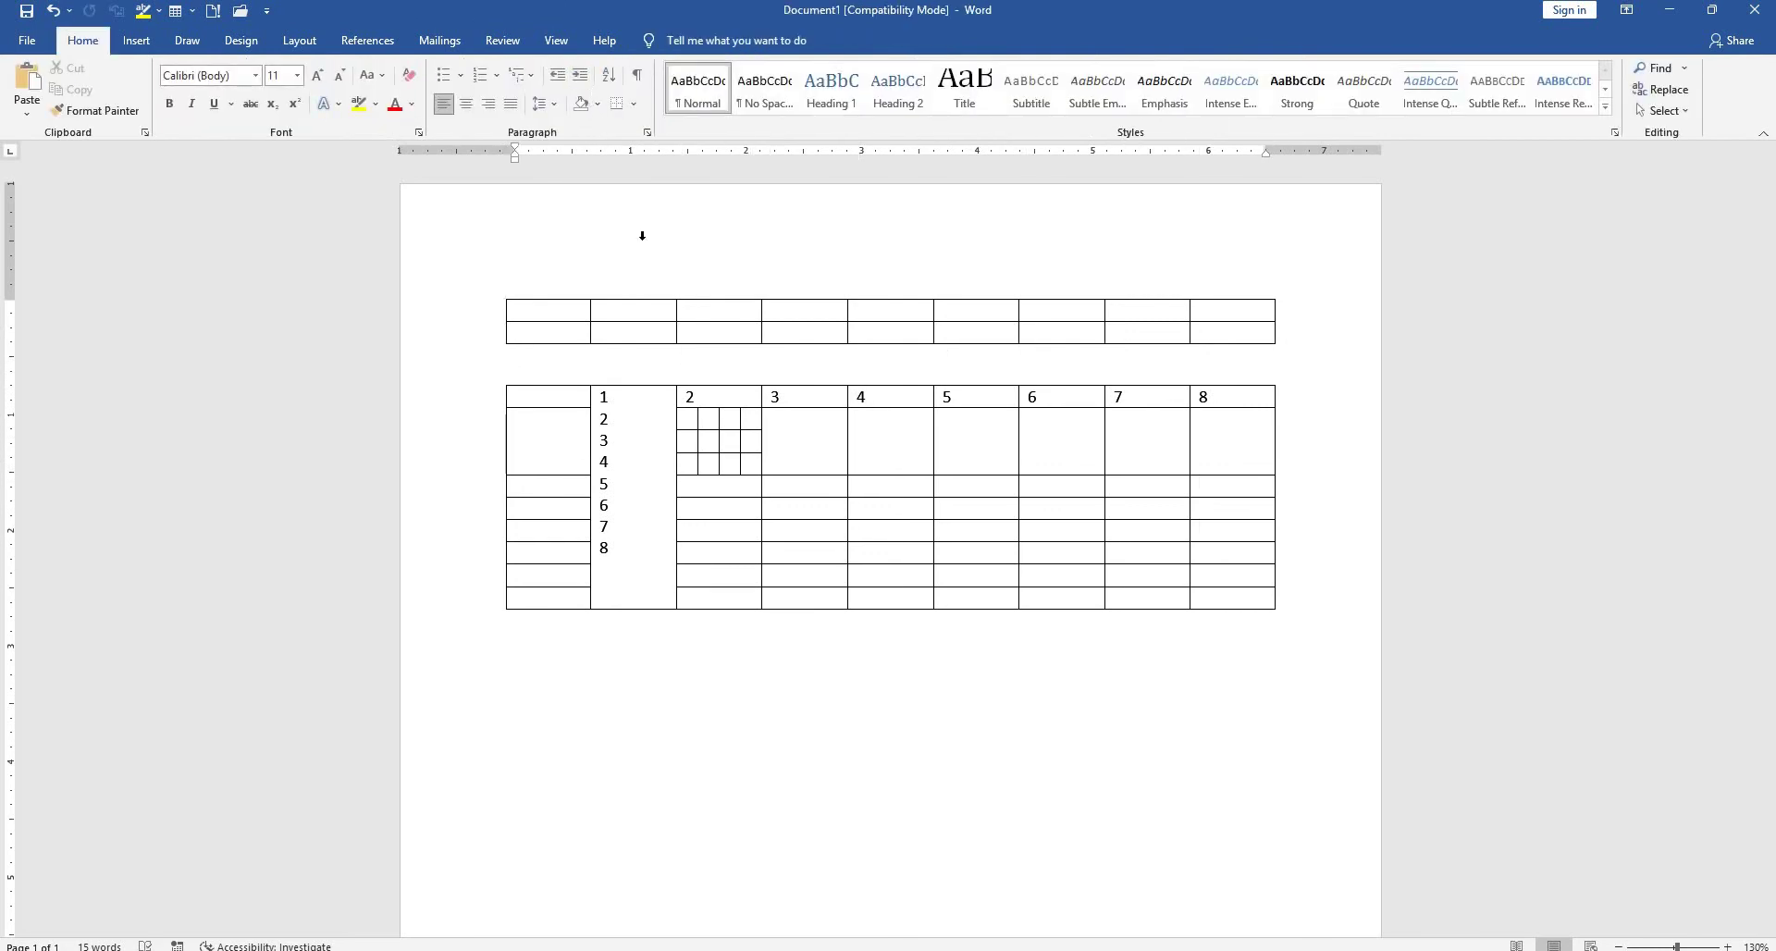
left_click(1158, 356)
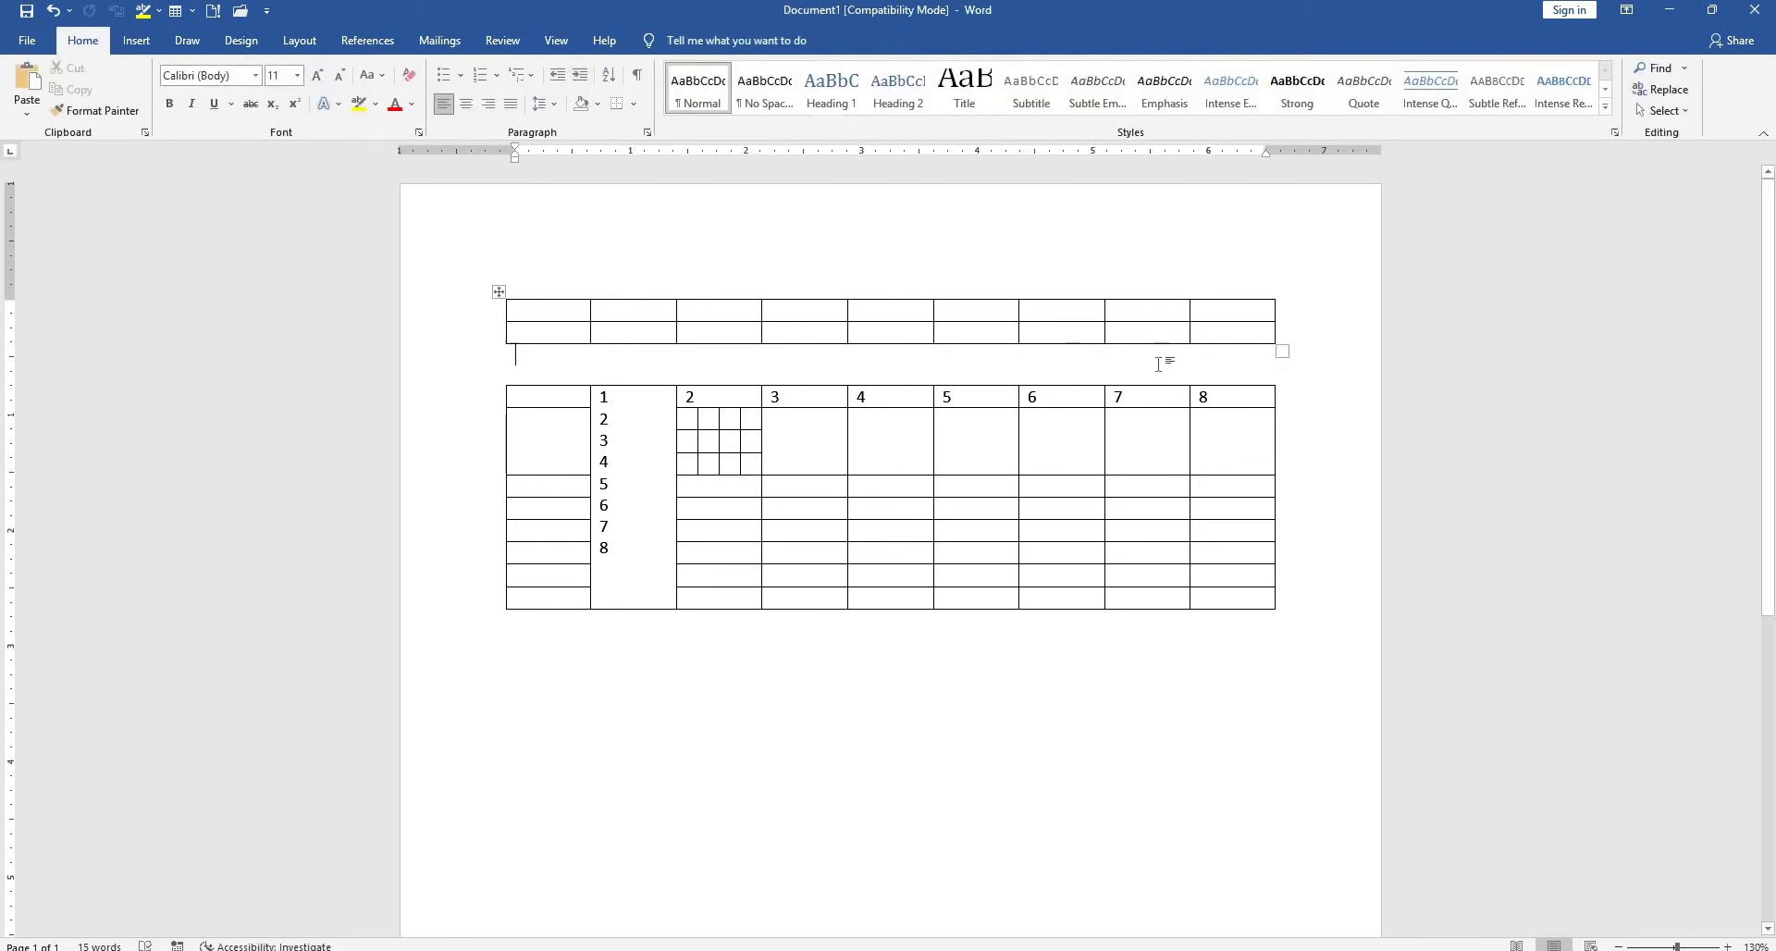
left_click(593, 399)
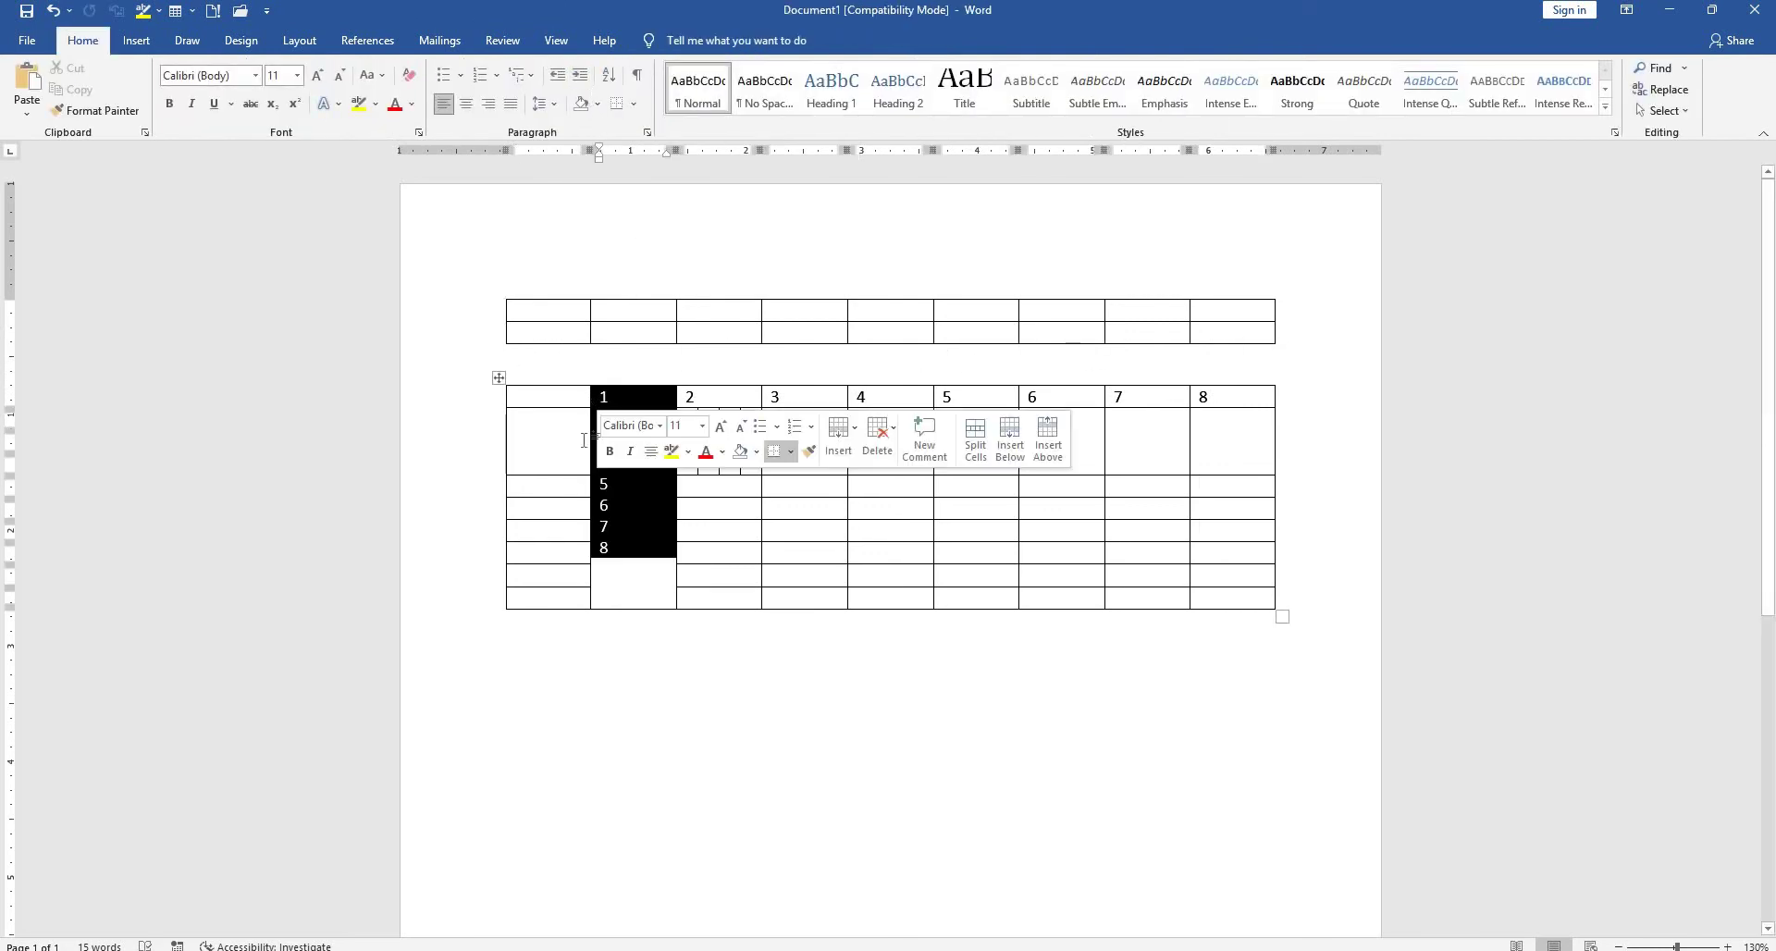
left_click(747, 39)
left_click(551, 81)
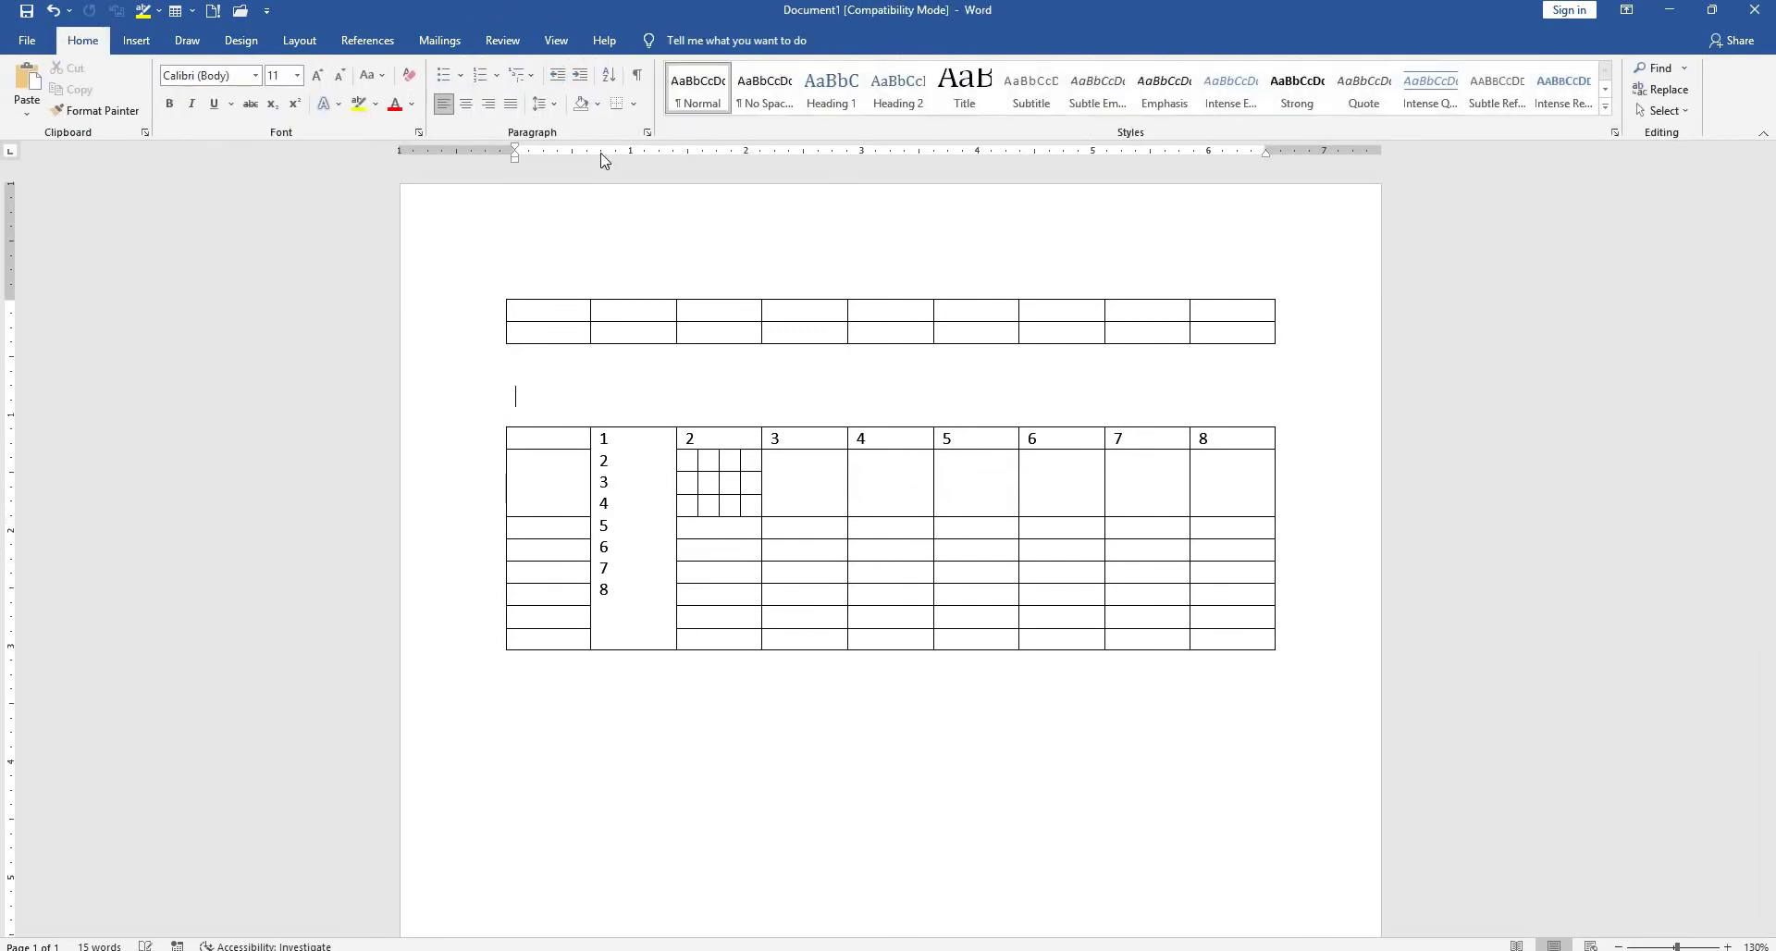
Split the lower table again just below the numbered row.
left_click(590, 482)
left_click(683, 40)
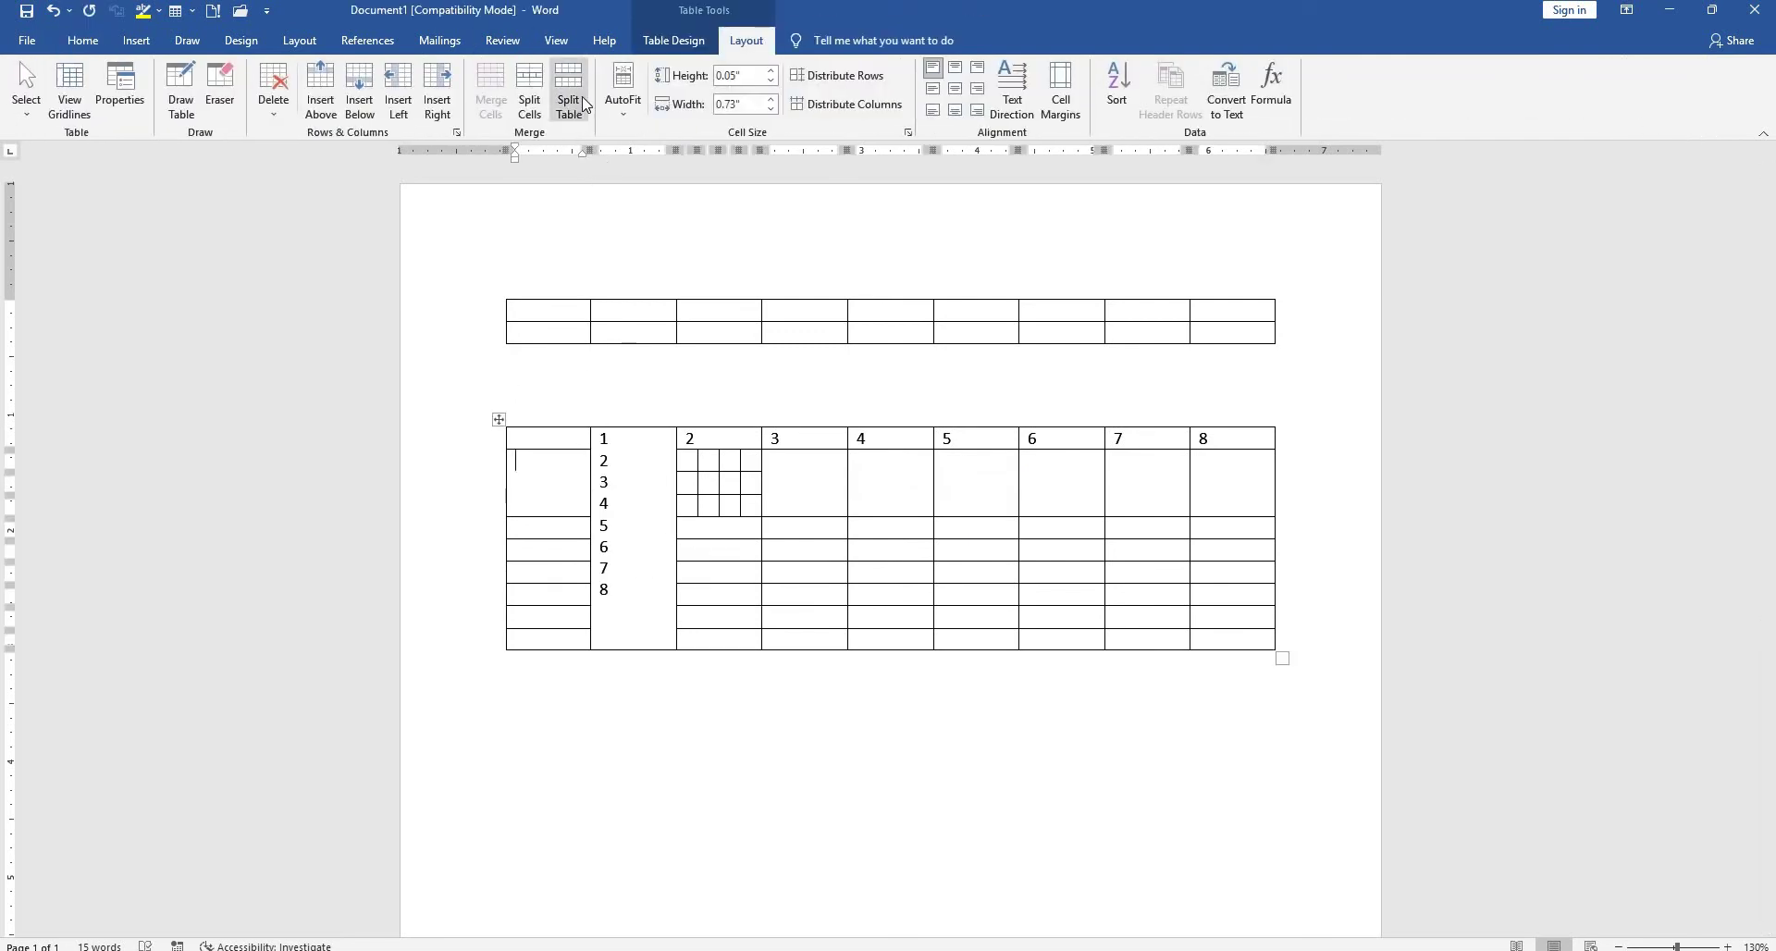
left_click(560, 81)
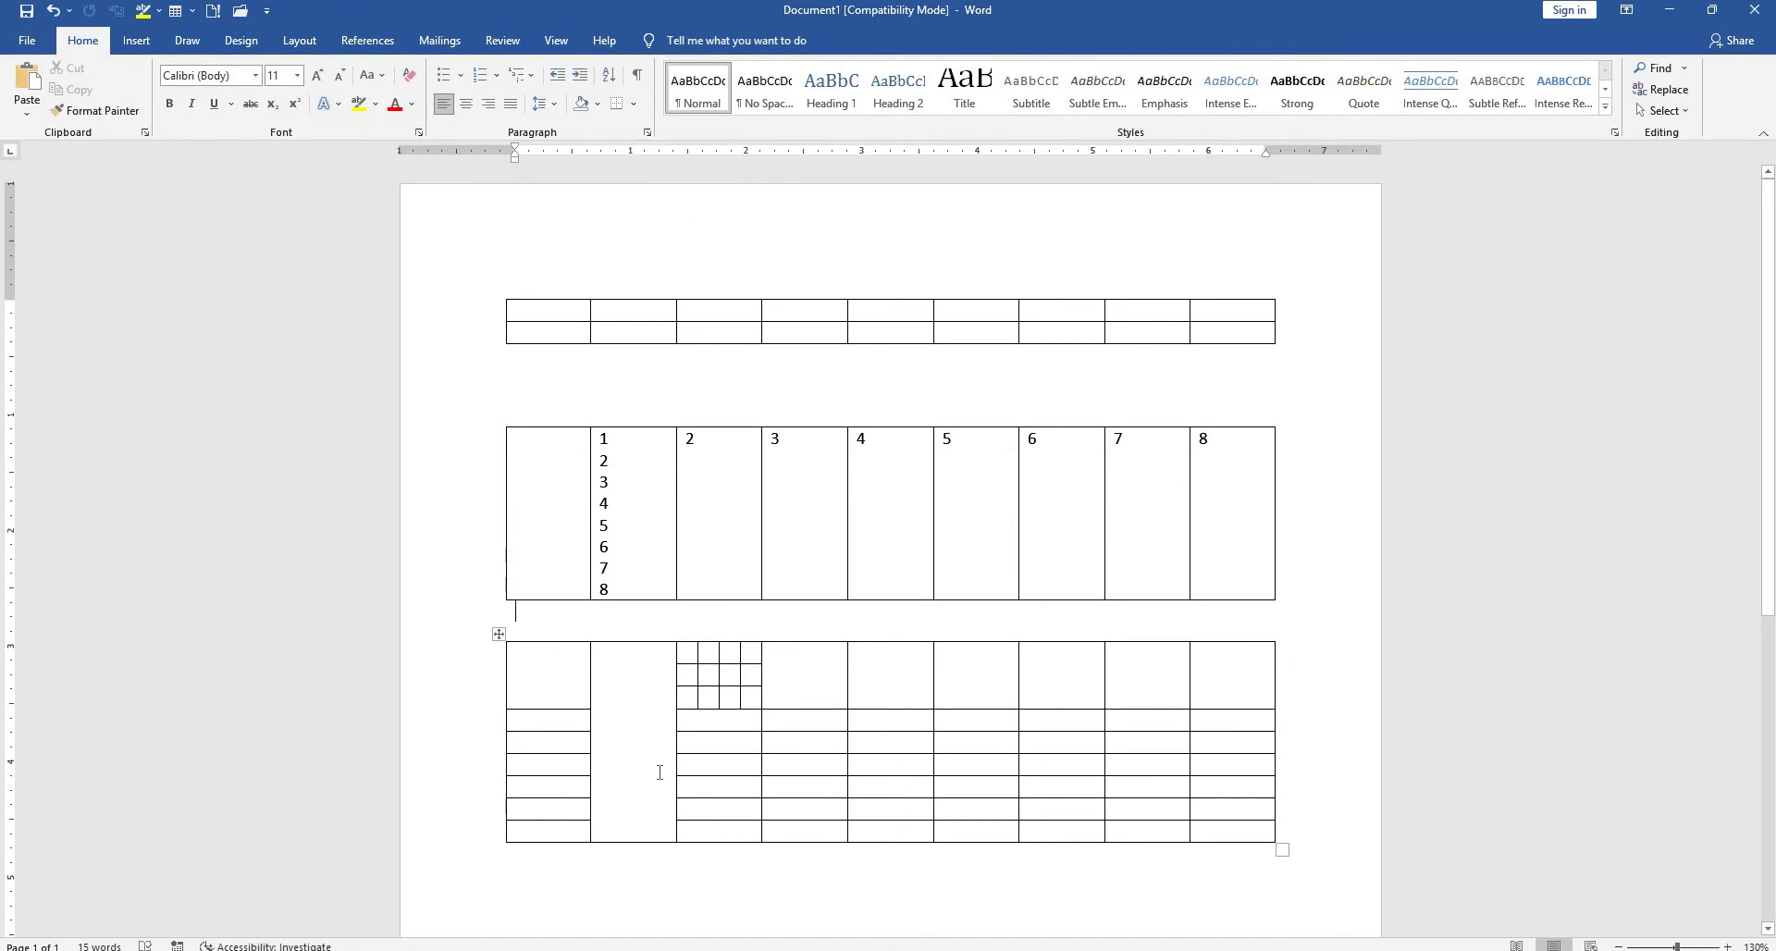
left_click(863, 592)
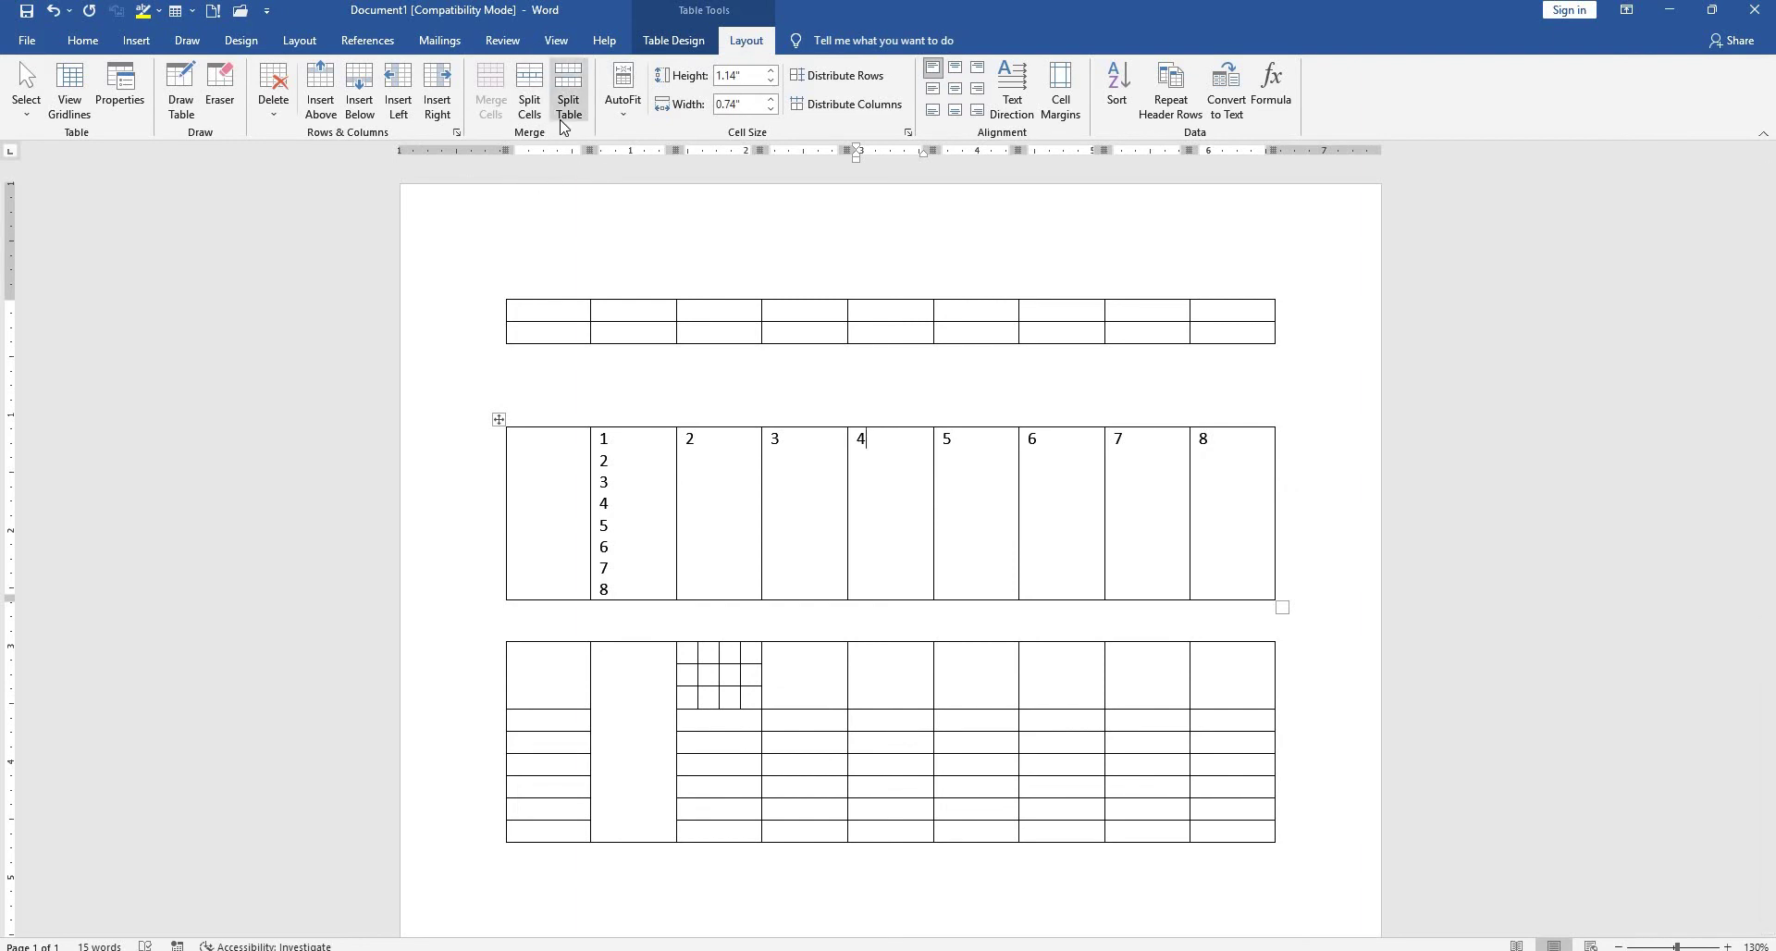
AutoFit the middle table to contents, then to page width, then fix its column widths.
left_click(630, 117)
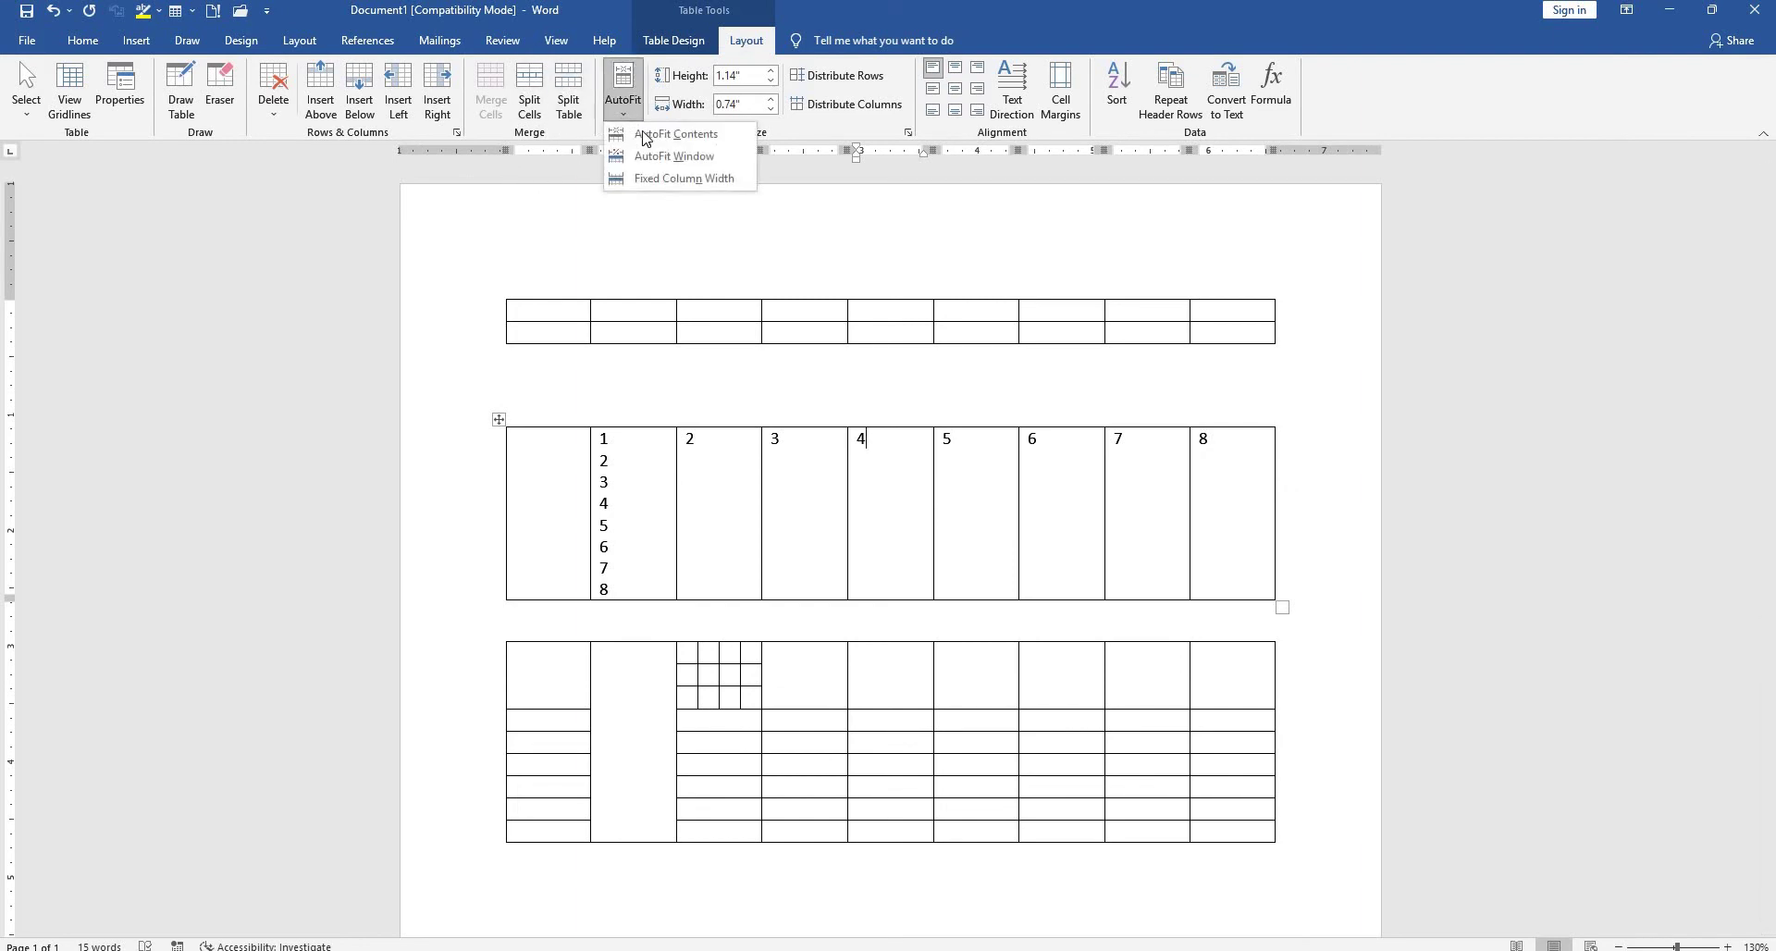
left_click(650, 137)
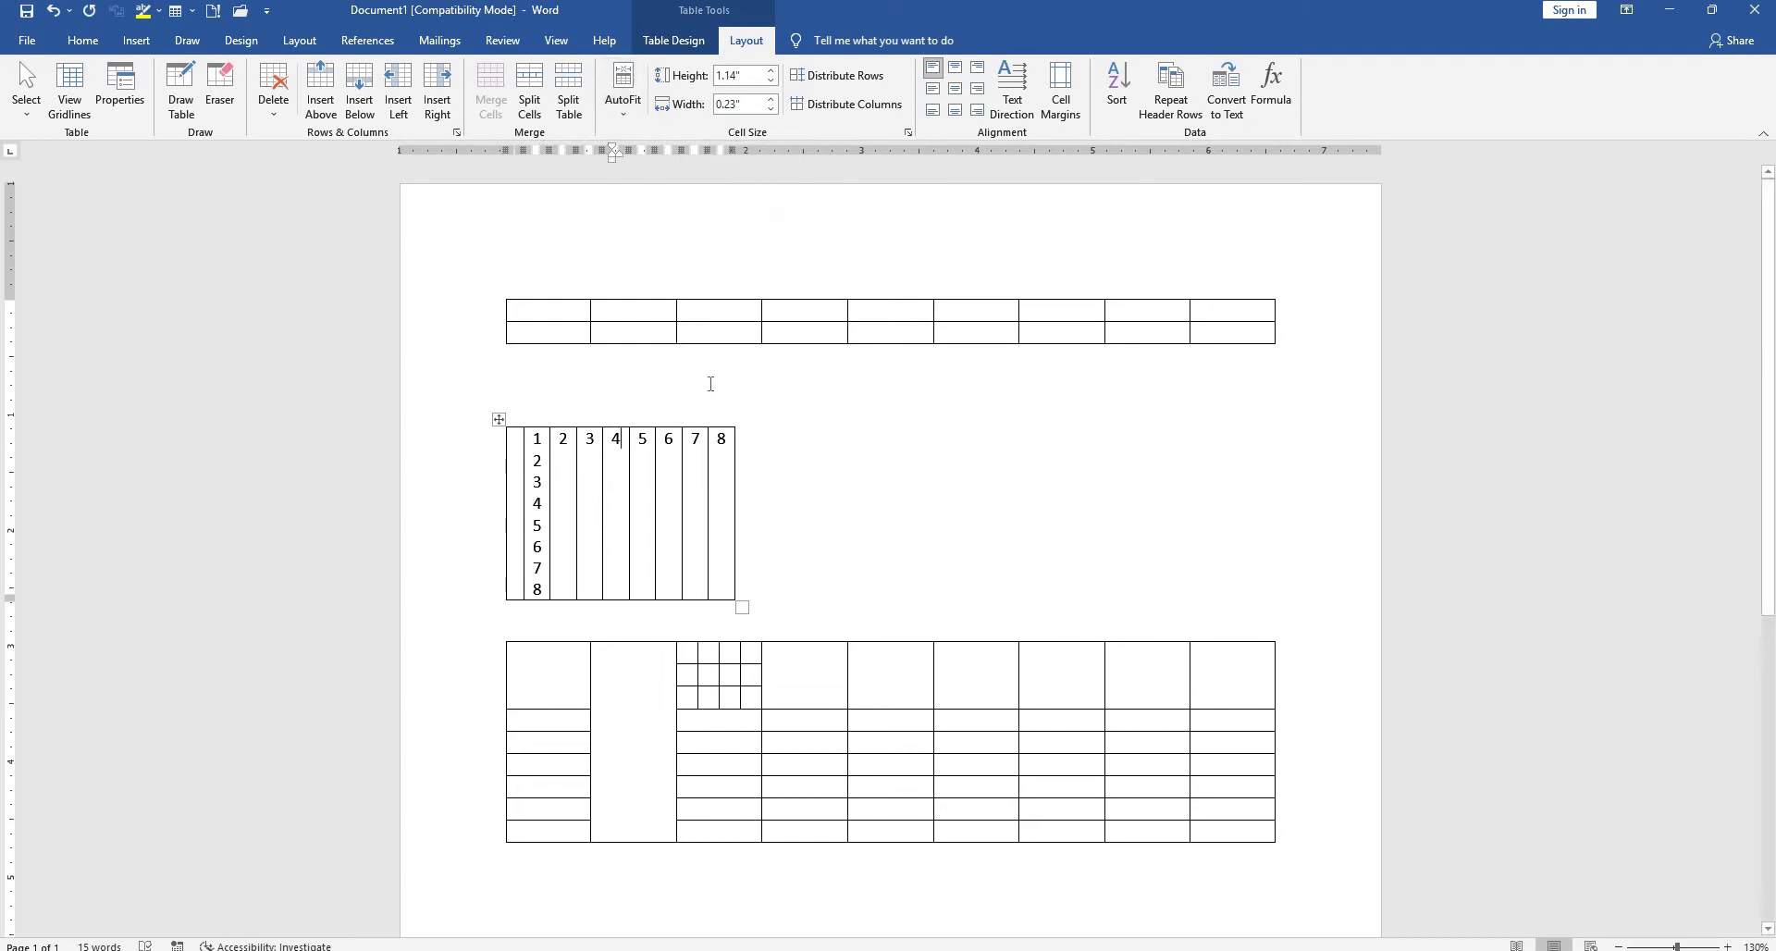
left_click(634, 119)
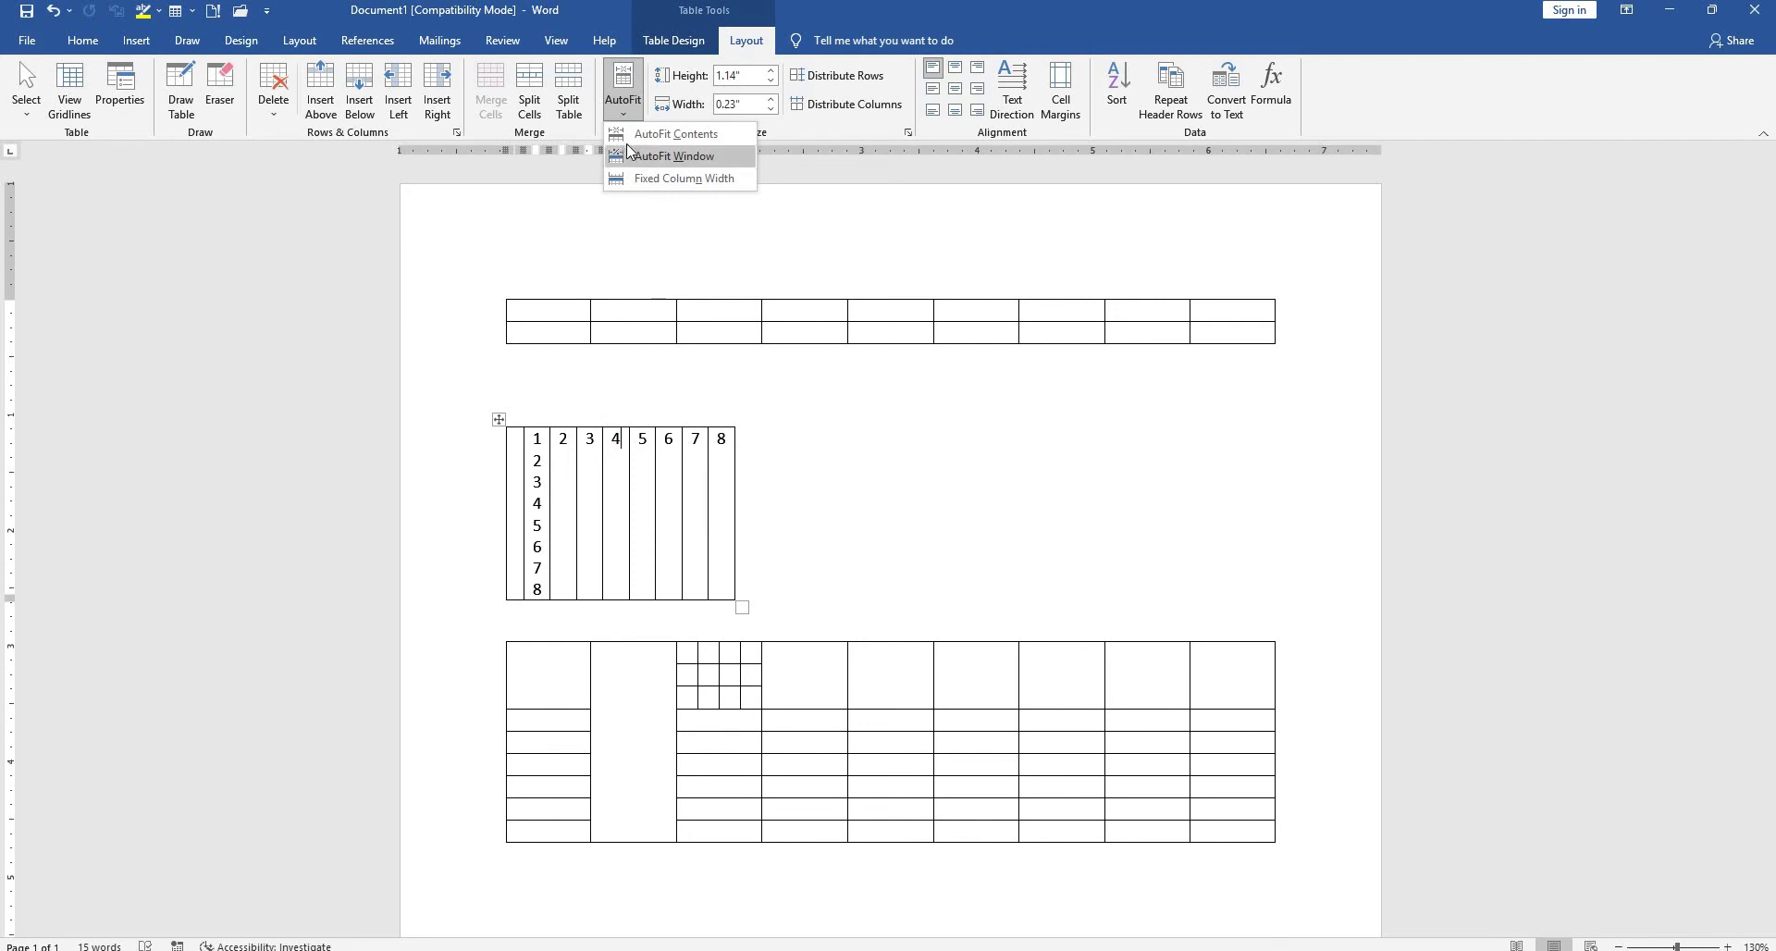
left_click(676, 156)
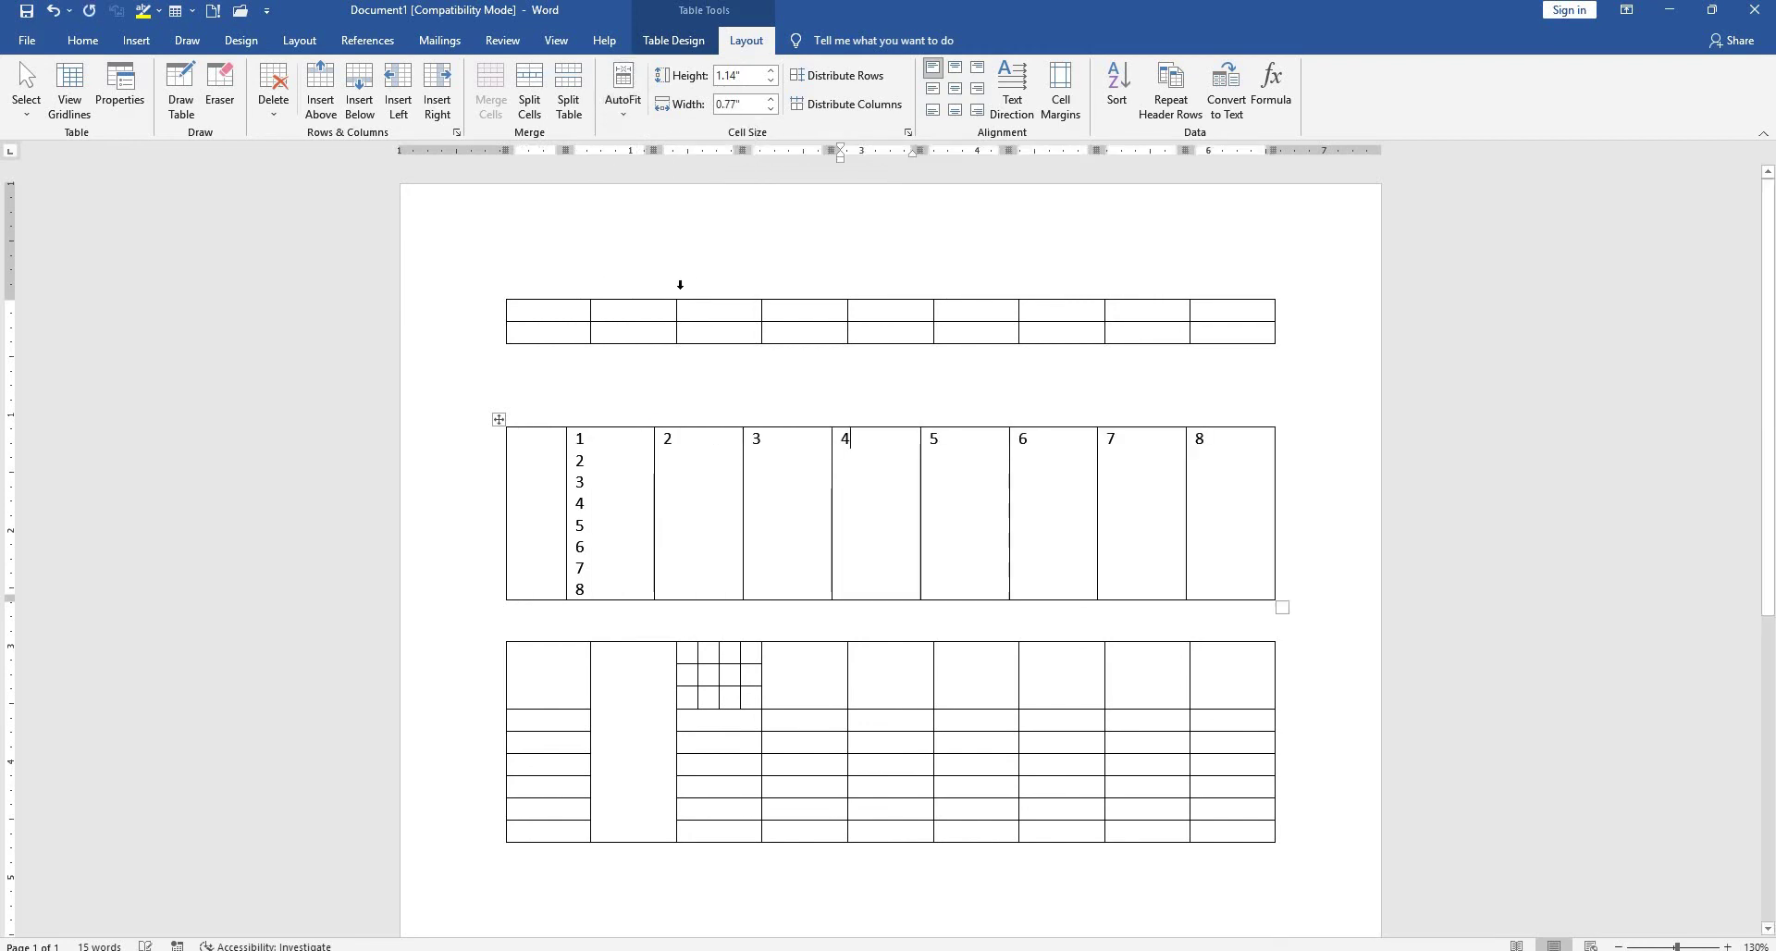
left_click(619, 113)
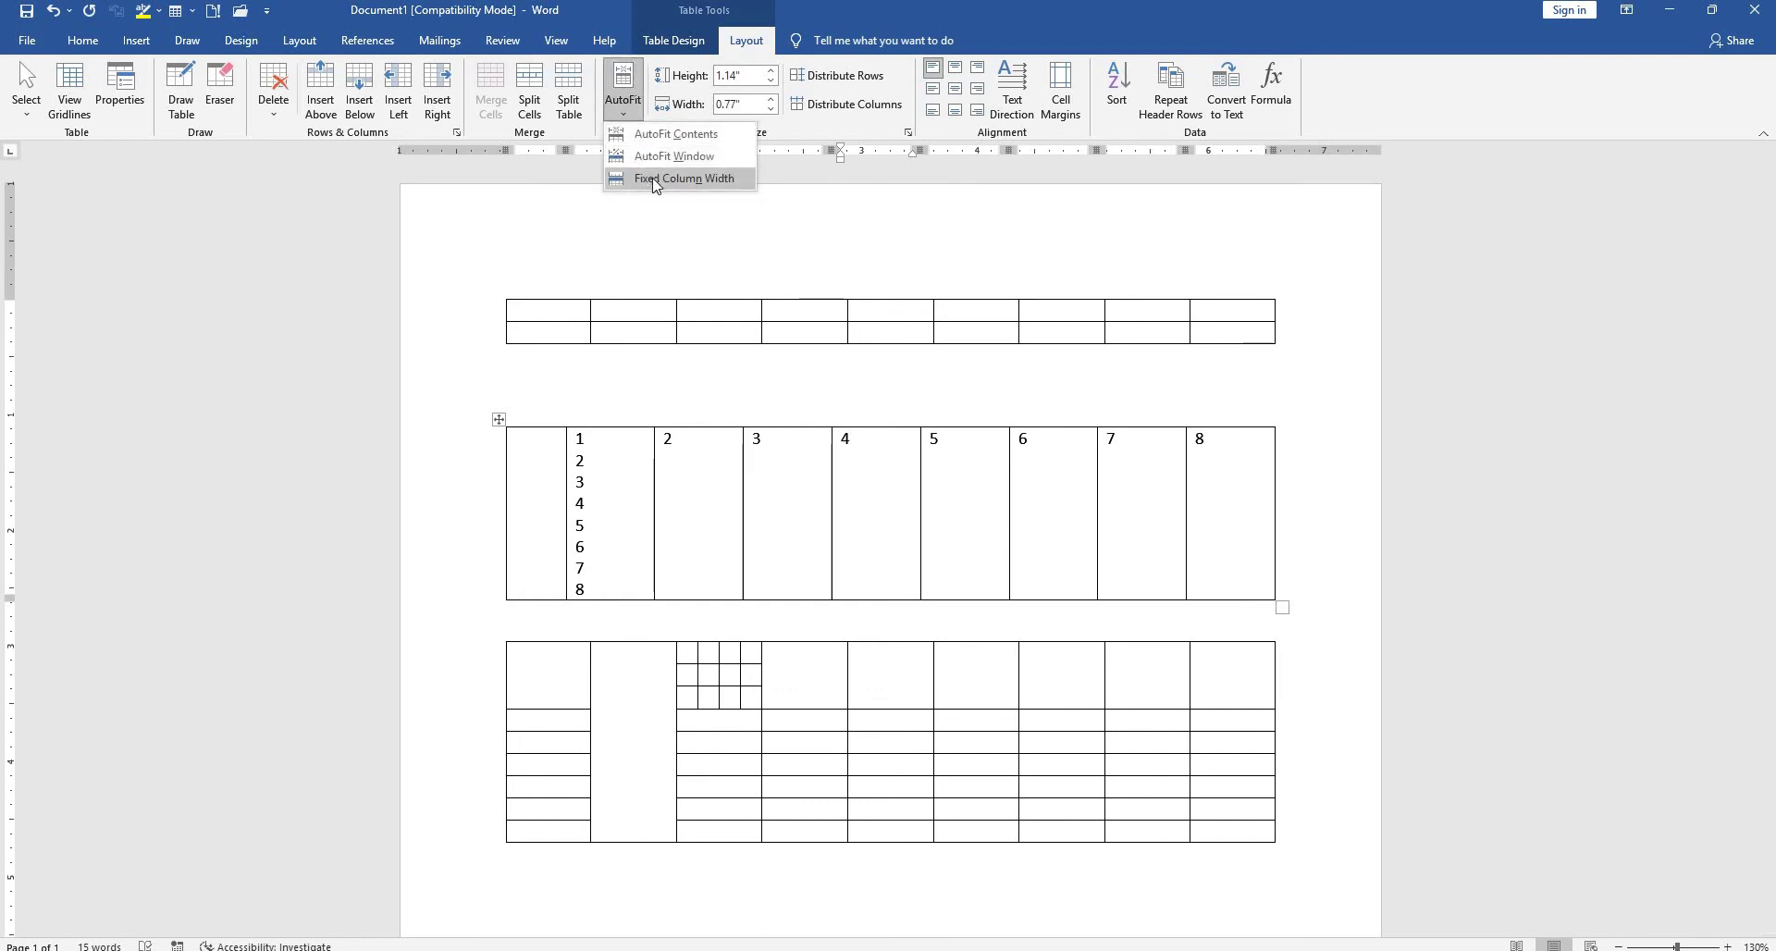
left_click(655, 180)
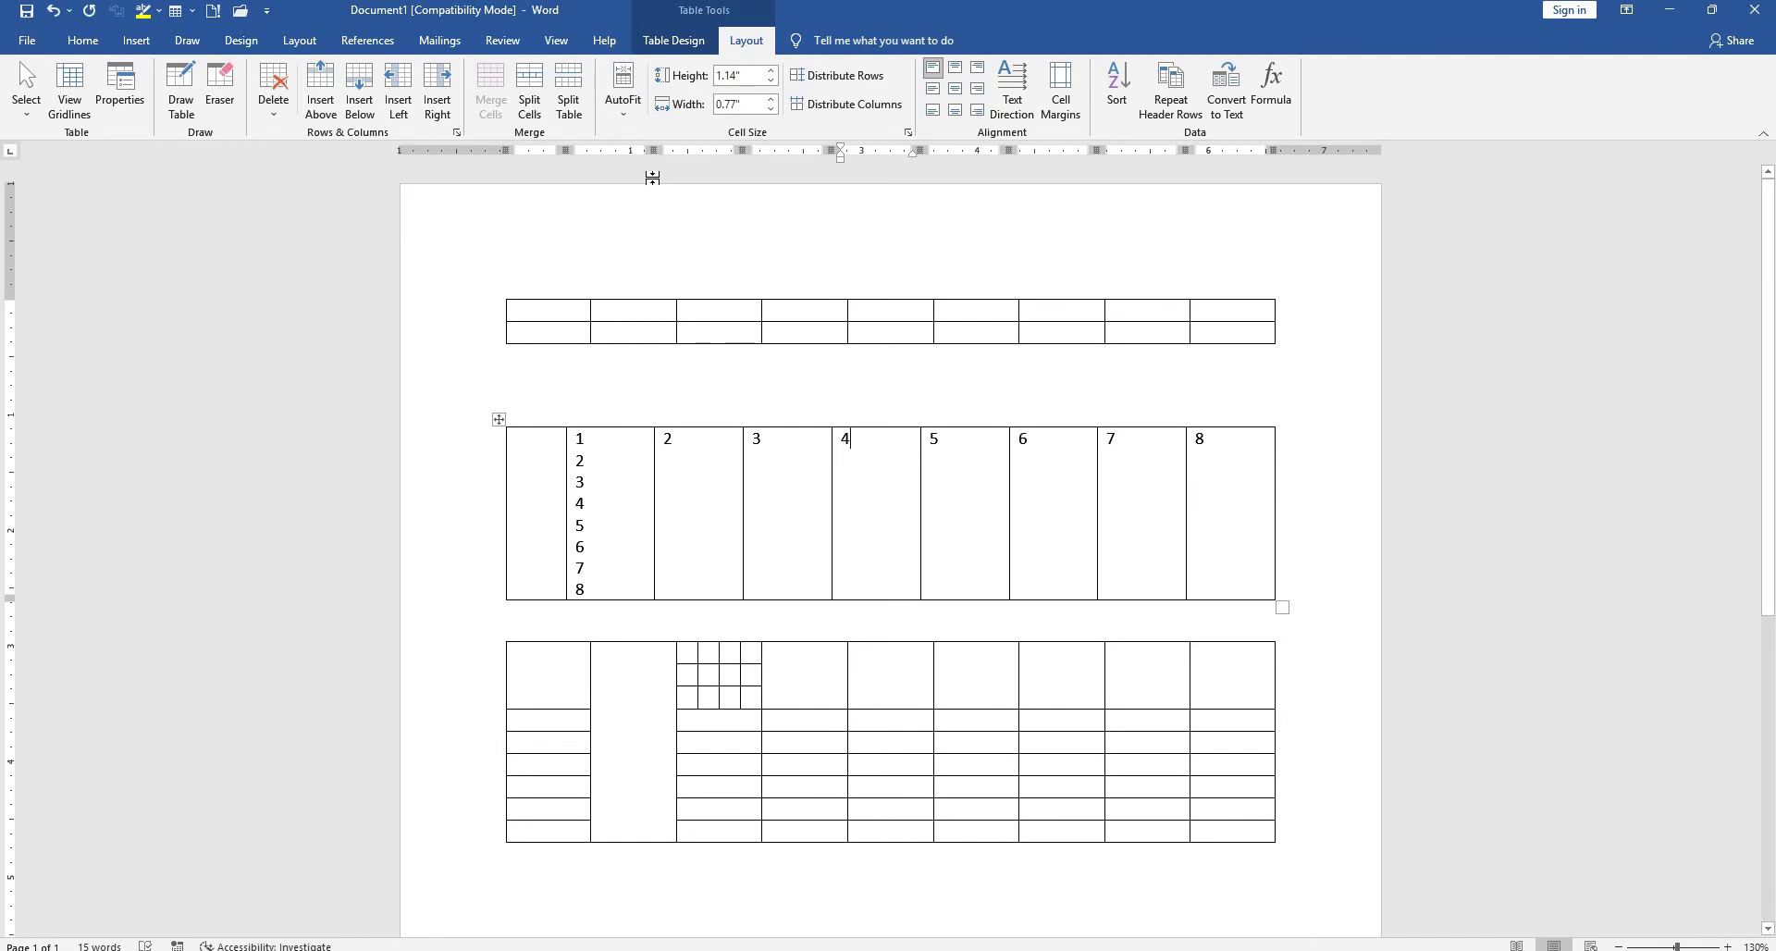
left_click(740, 312)
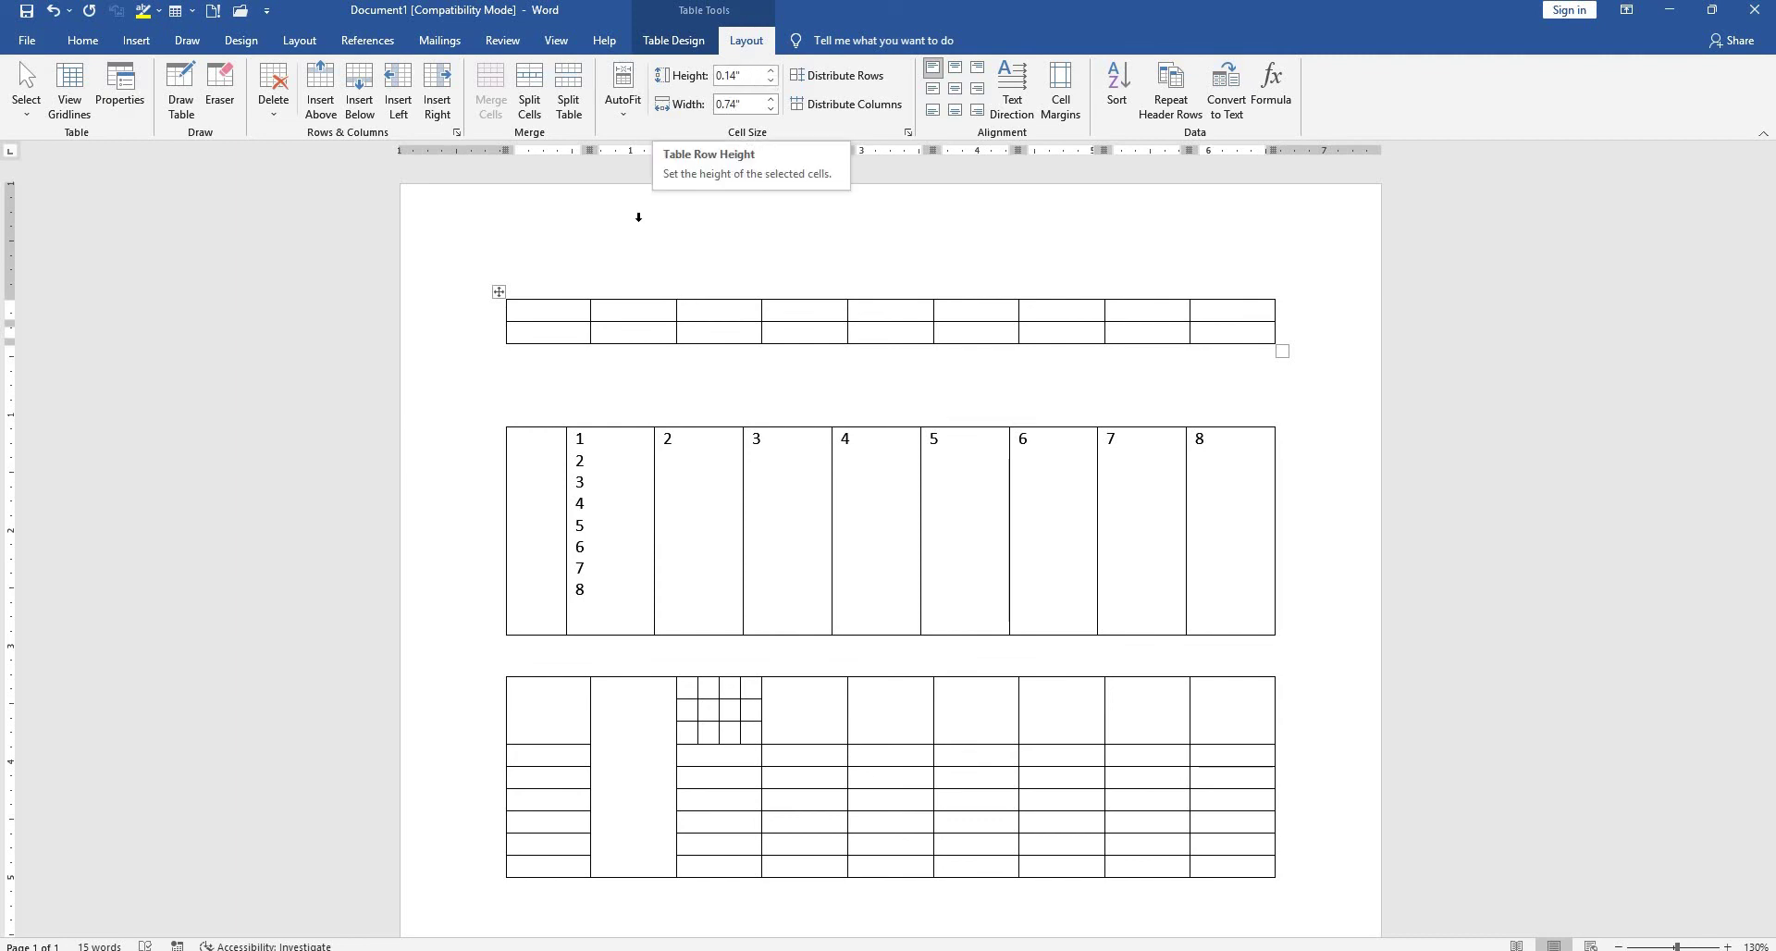
Increase the top table's row height and column width in Cell Size.
left_click(529, 310)
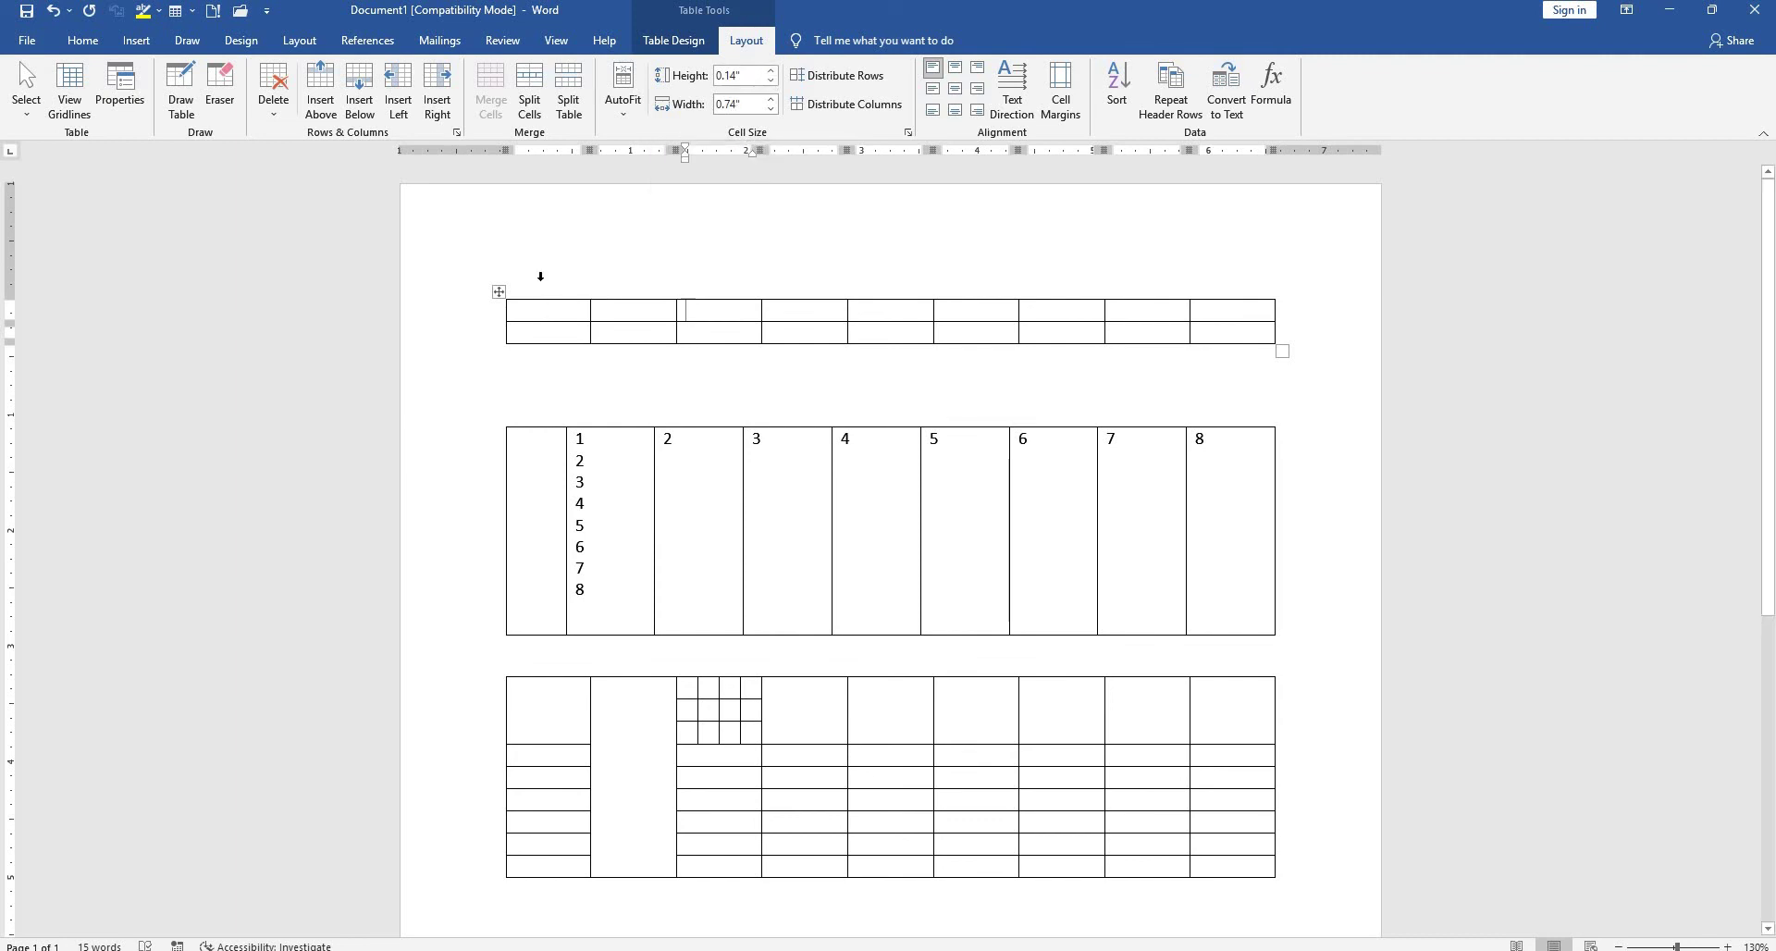
left_click(770, 70)
left_click(770, 70)
left_click(770, 71)
left_click(771, 71)
left_click(770, 71)
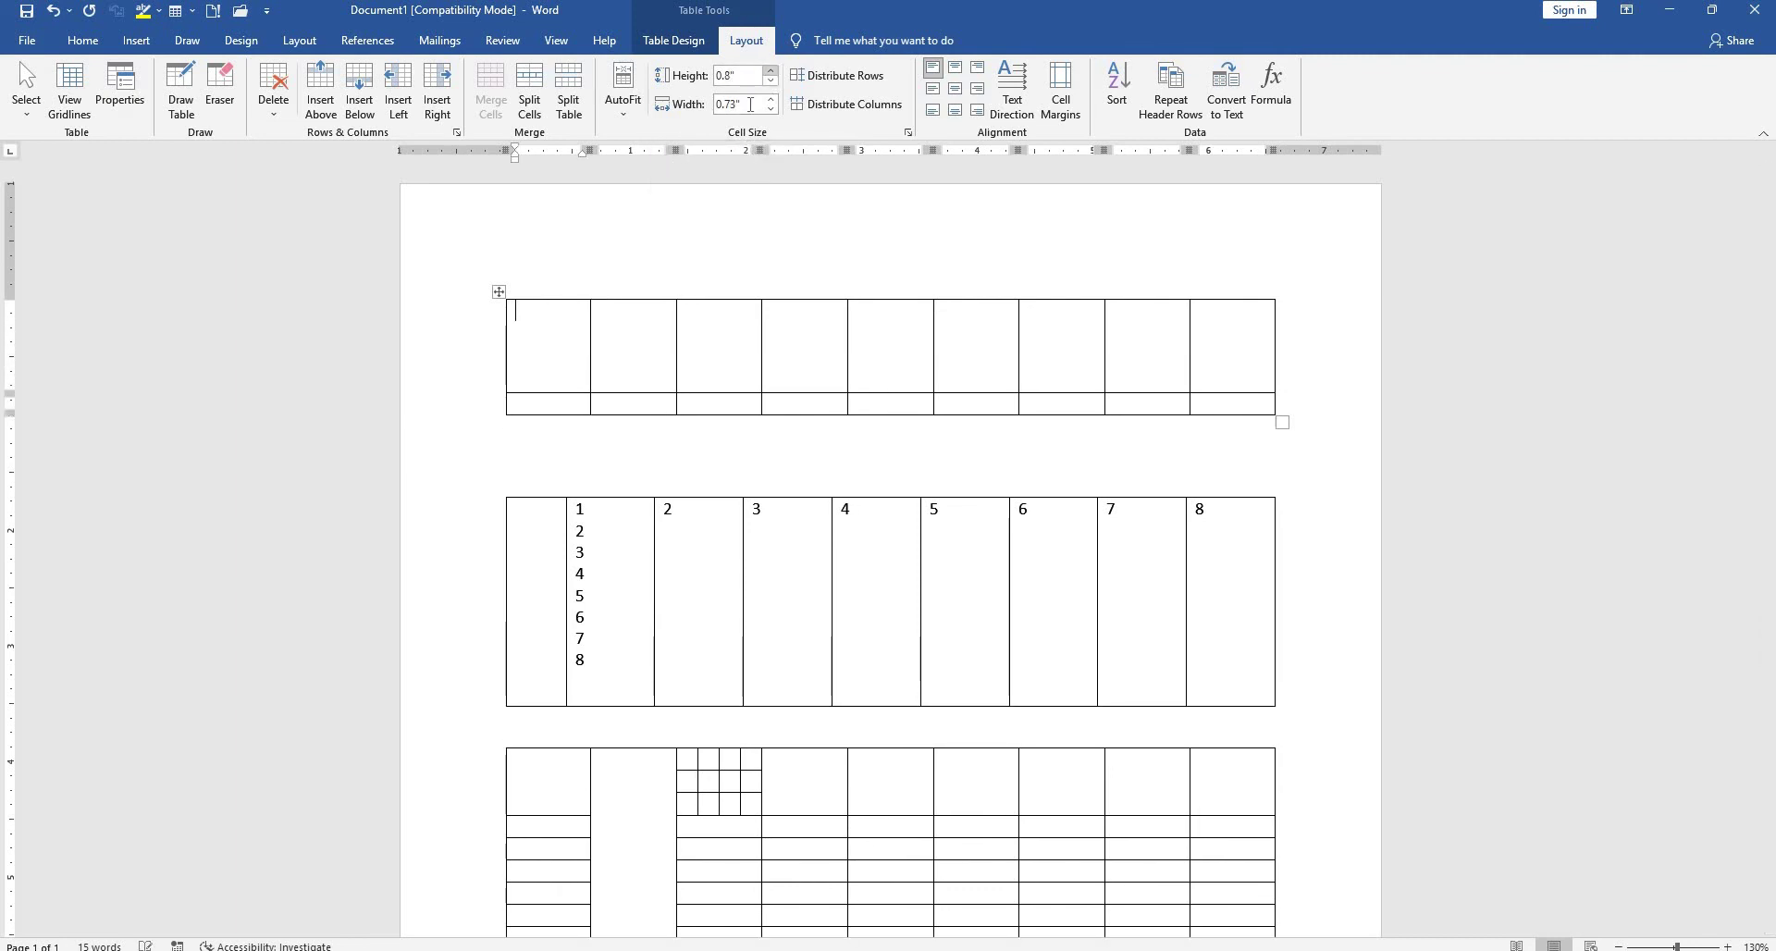
left_click(771, 99)
left_click(772, 100)
left_click(771, 100)
left_click(771, 100)
left_click(771, 100)
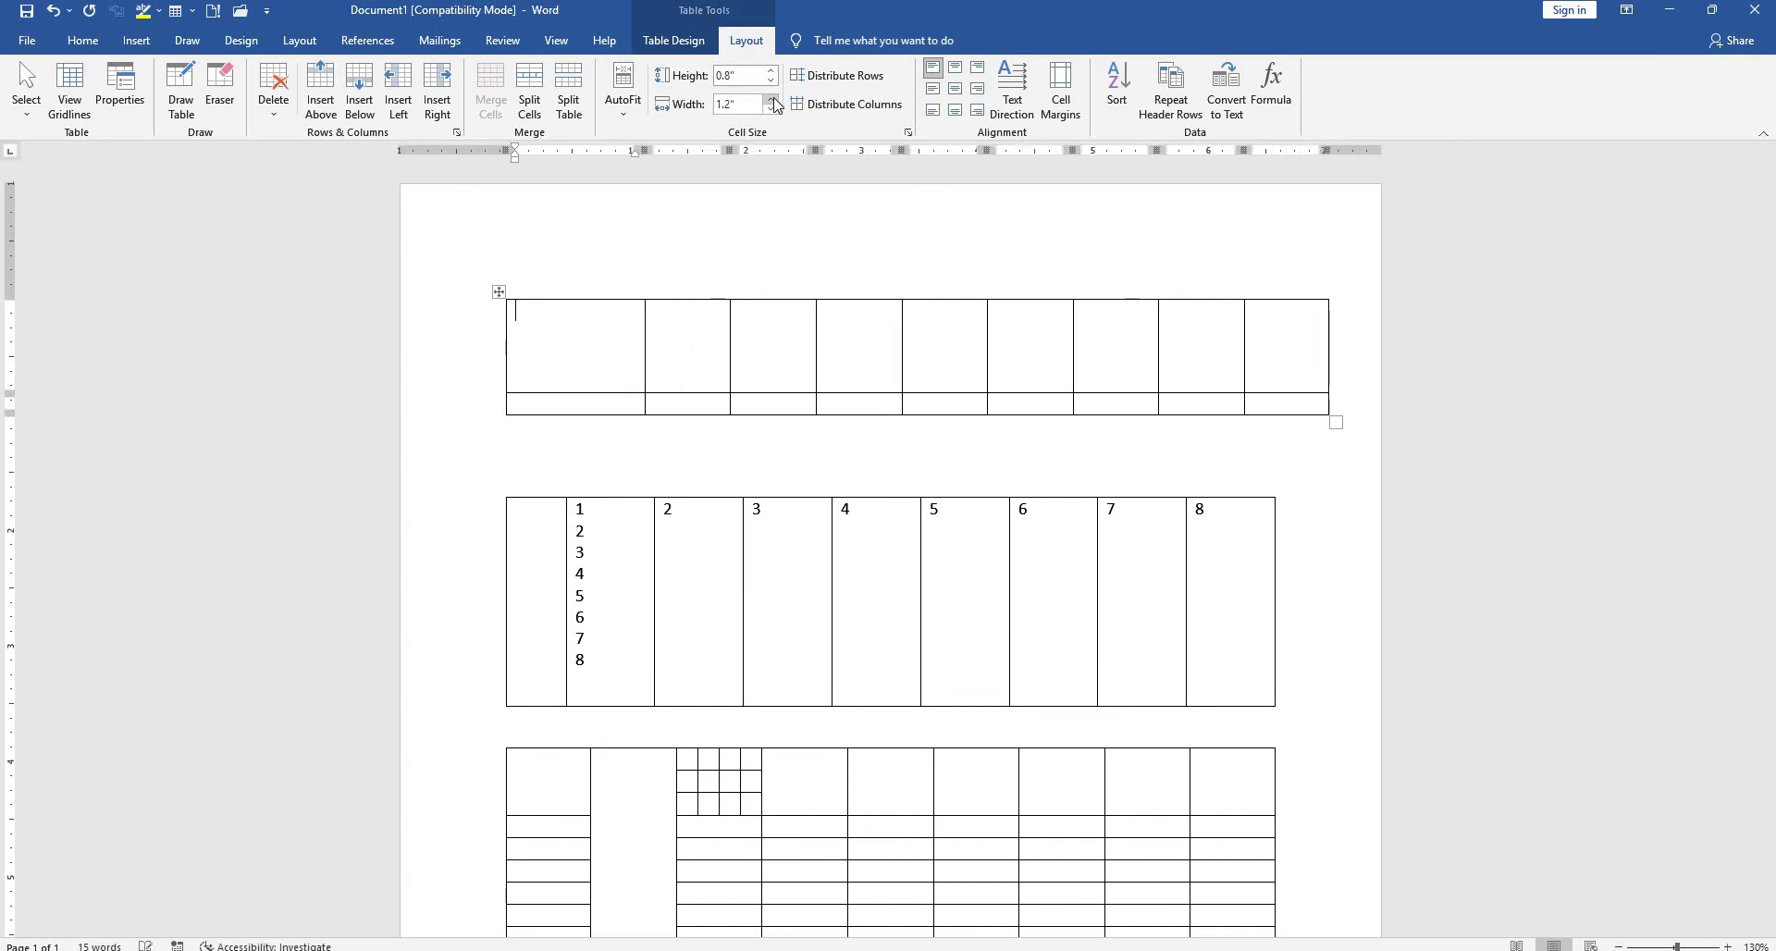
left_click(826, 79)
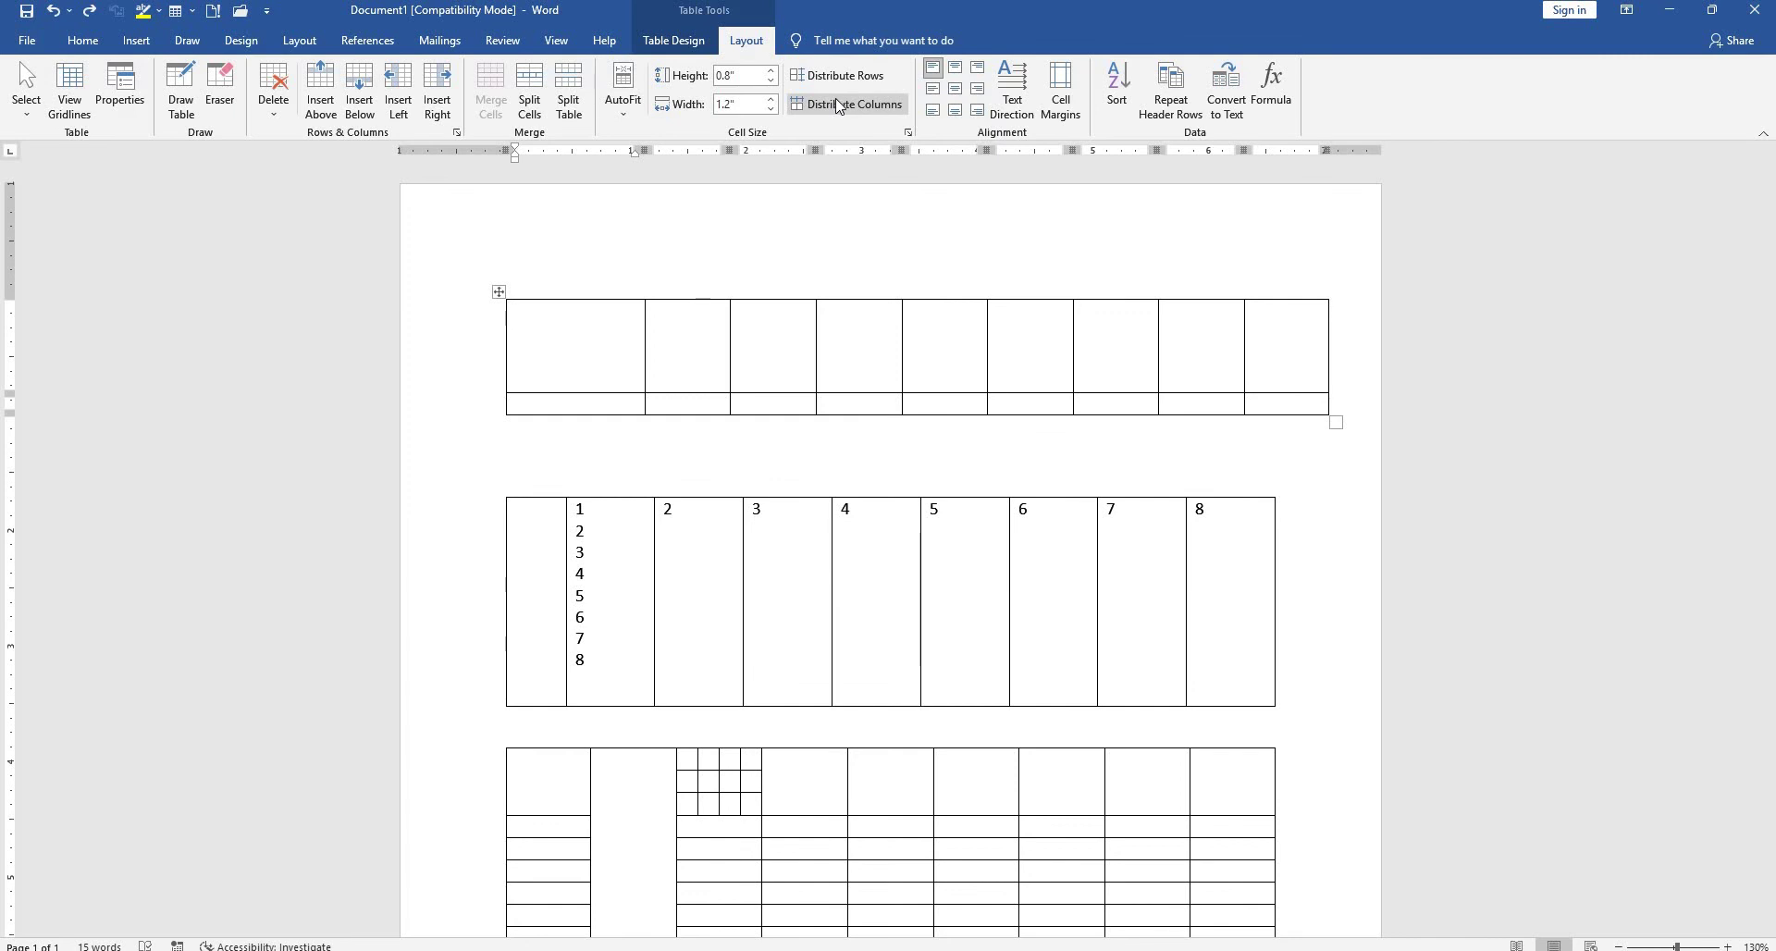
Enter 1 and 2 in the first column, then distribute rows and columns evenly.
type("1")
key("Down")
type("2")
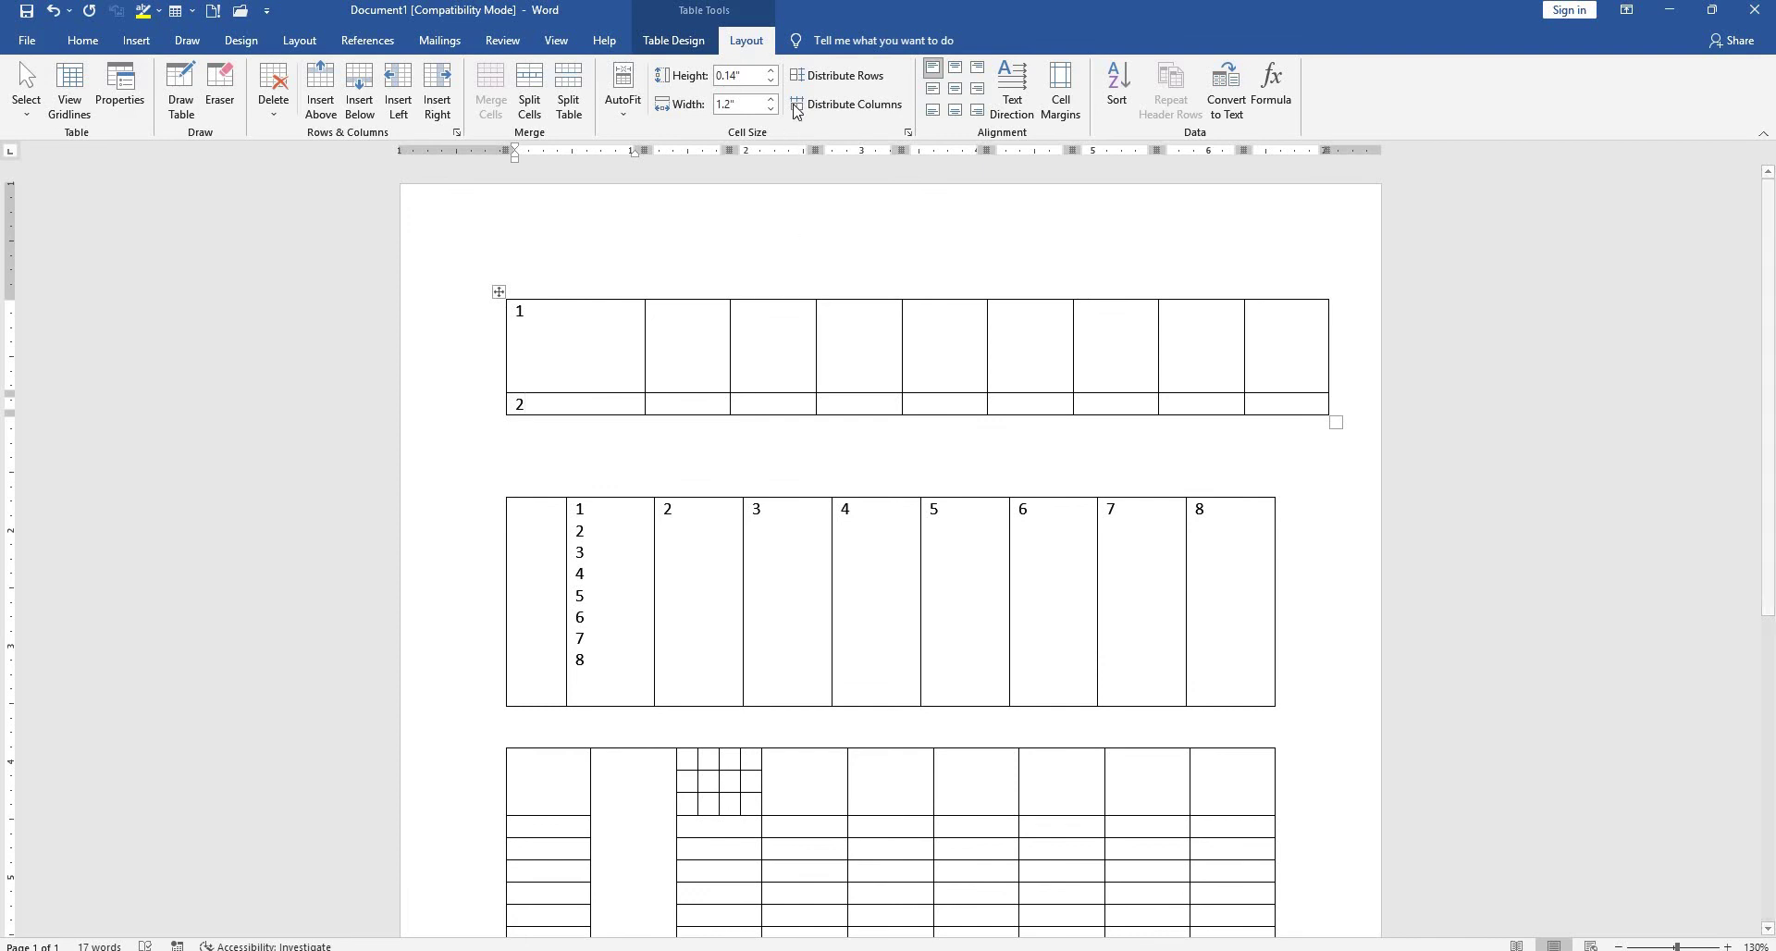
left_click(813, 72)
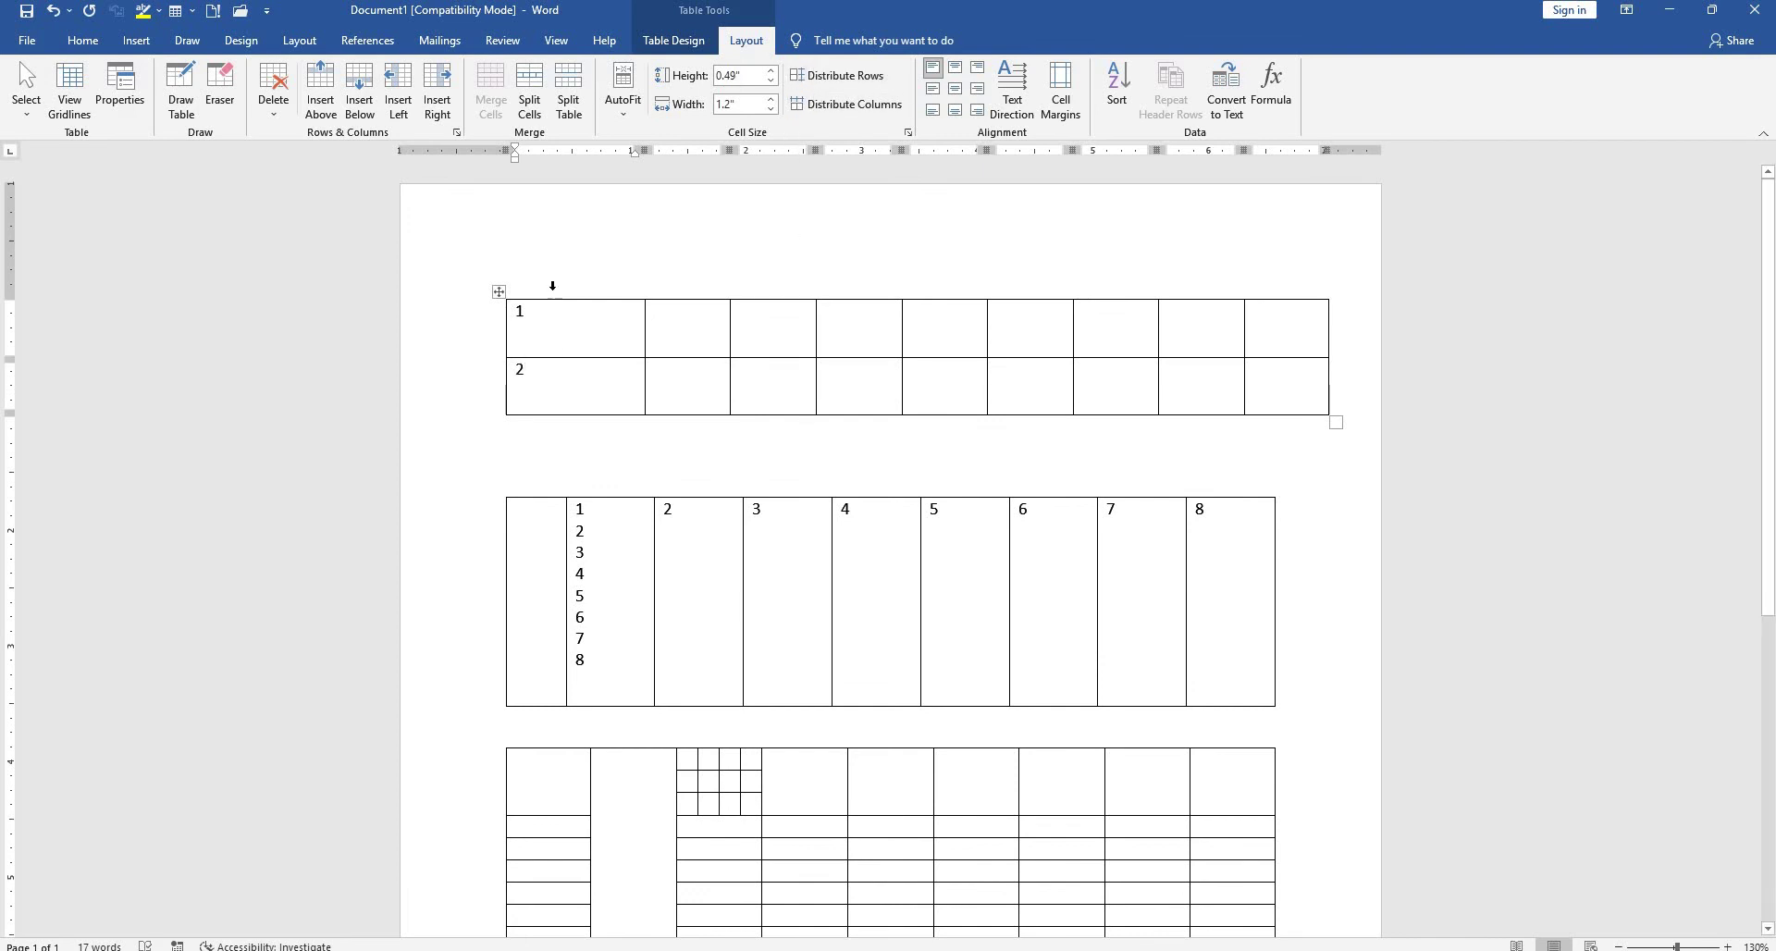
left_click(872, 113)
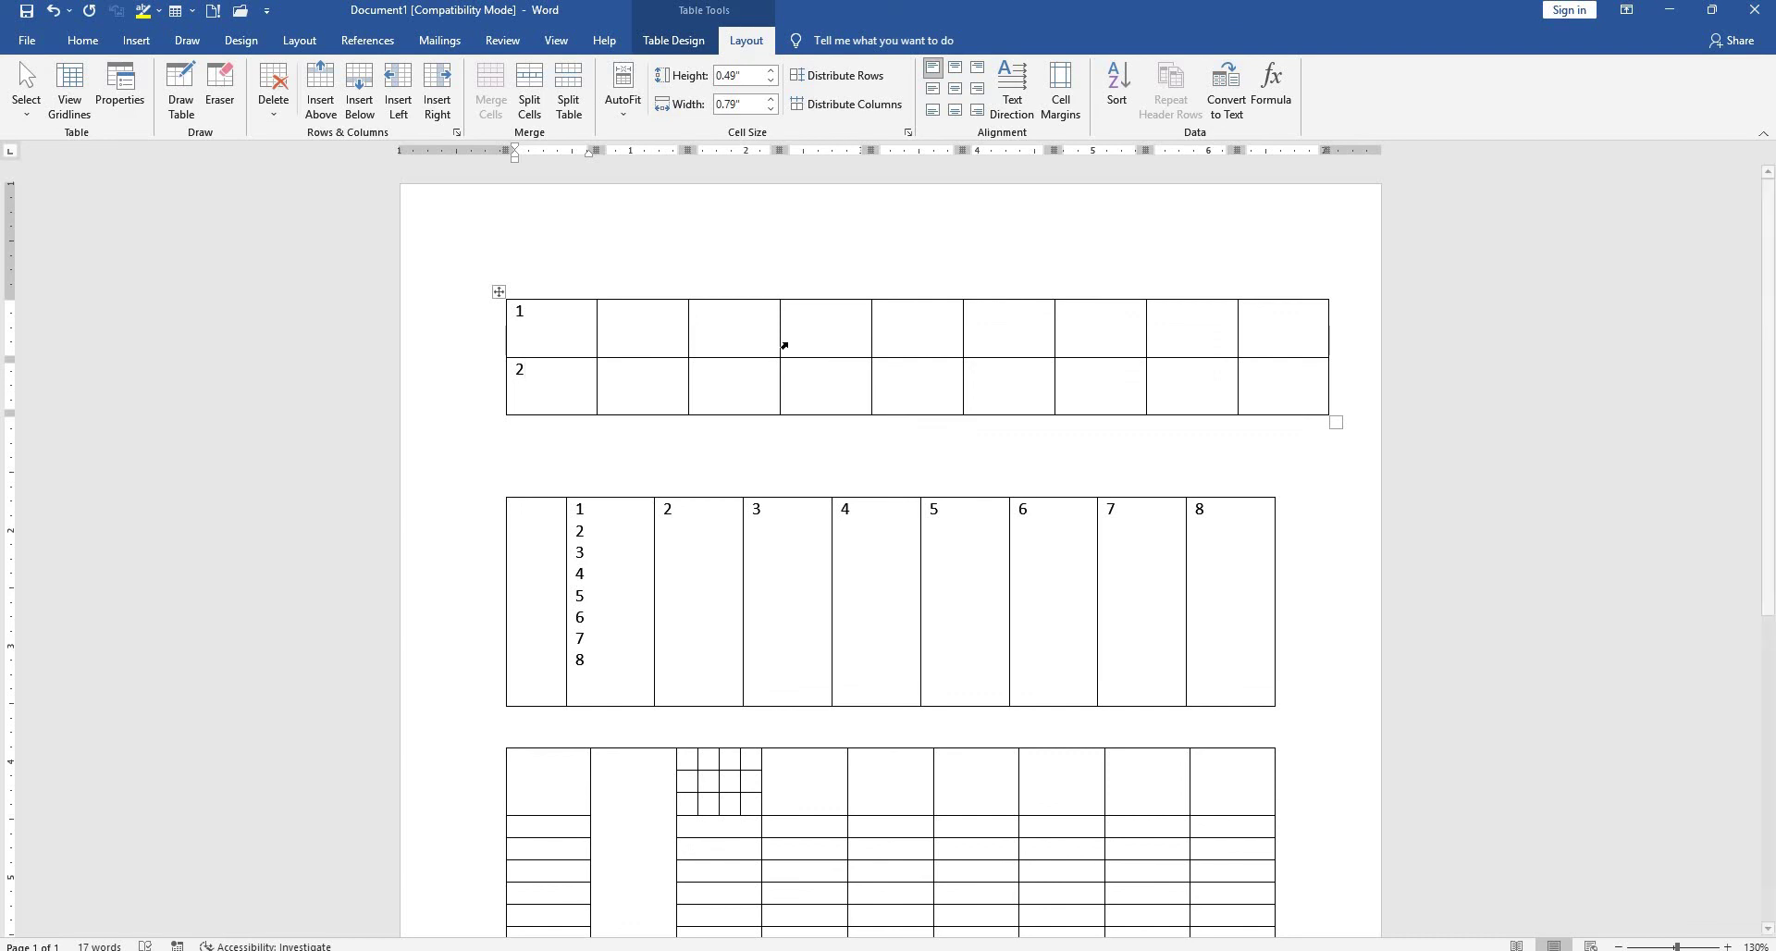
Type 'name' in the second cell and align it bottom right.
left_click(639, 345)
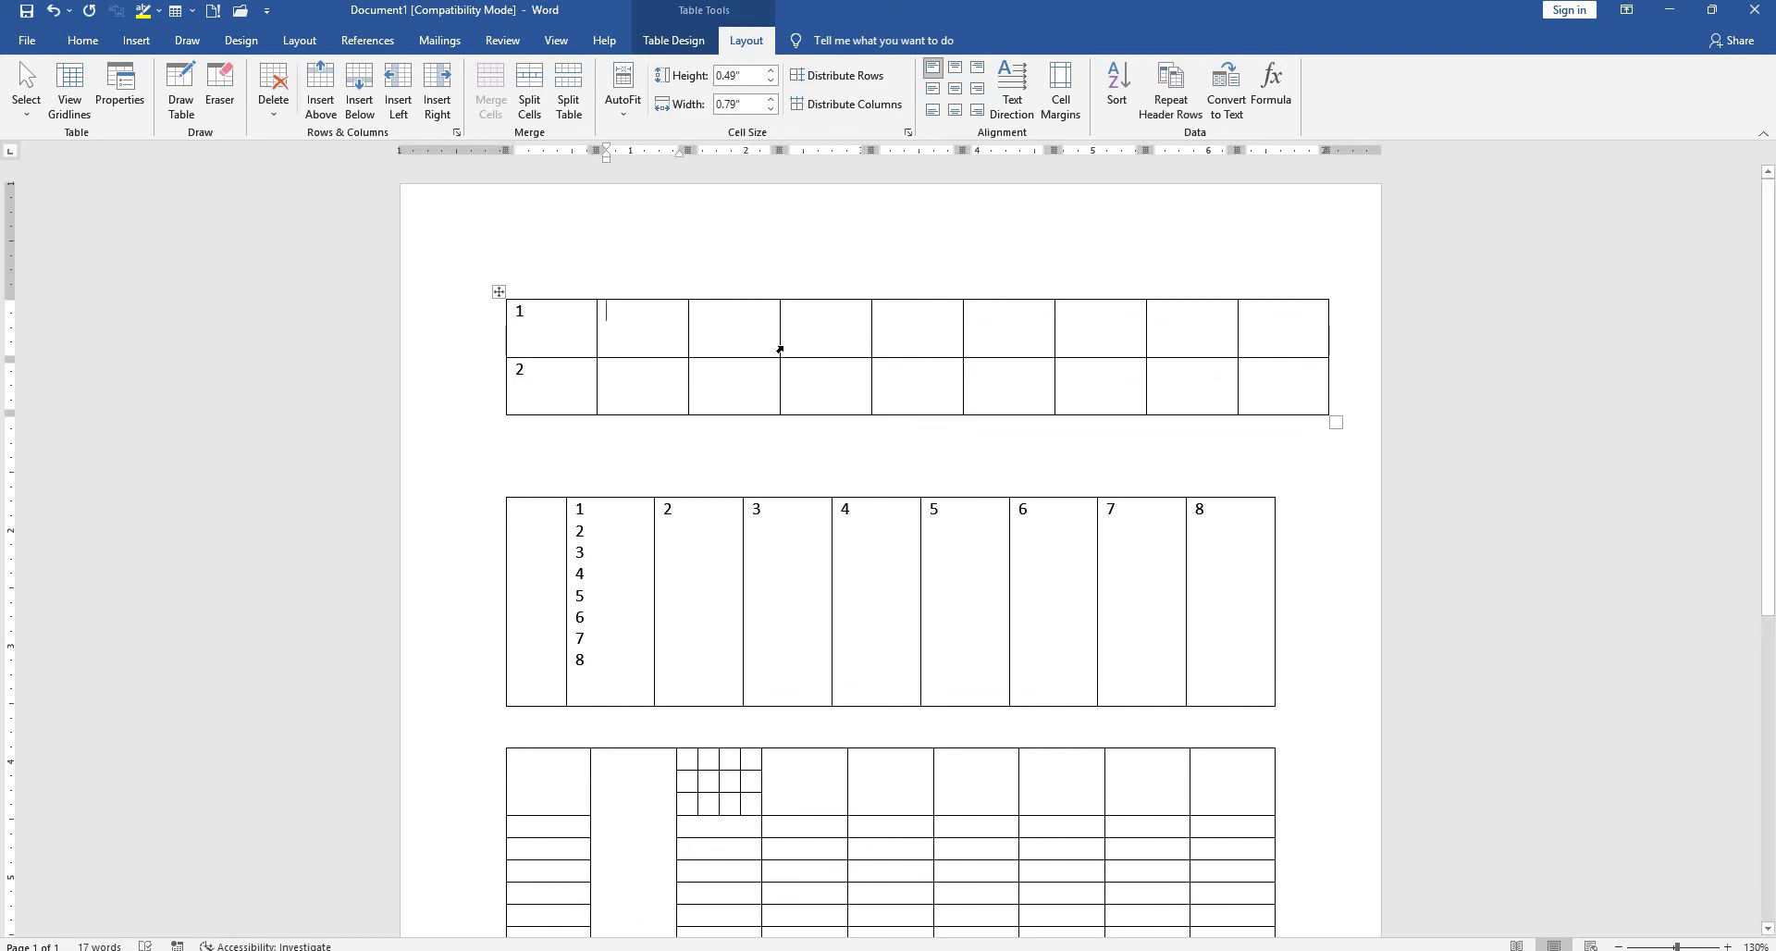
type("name")
double_click(607, 311)
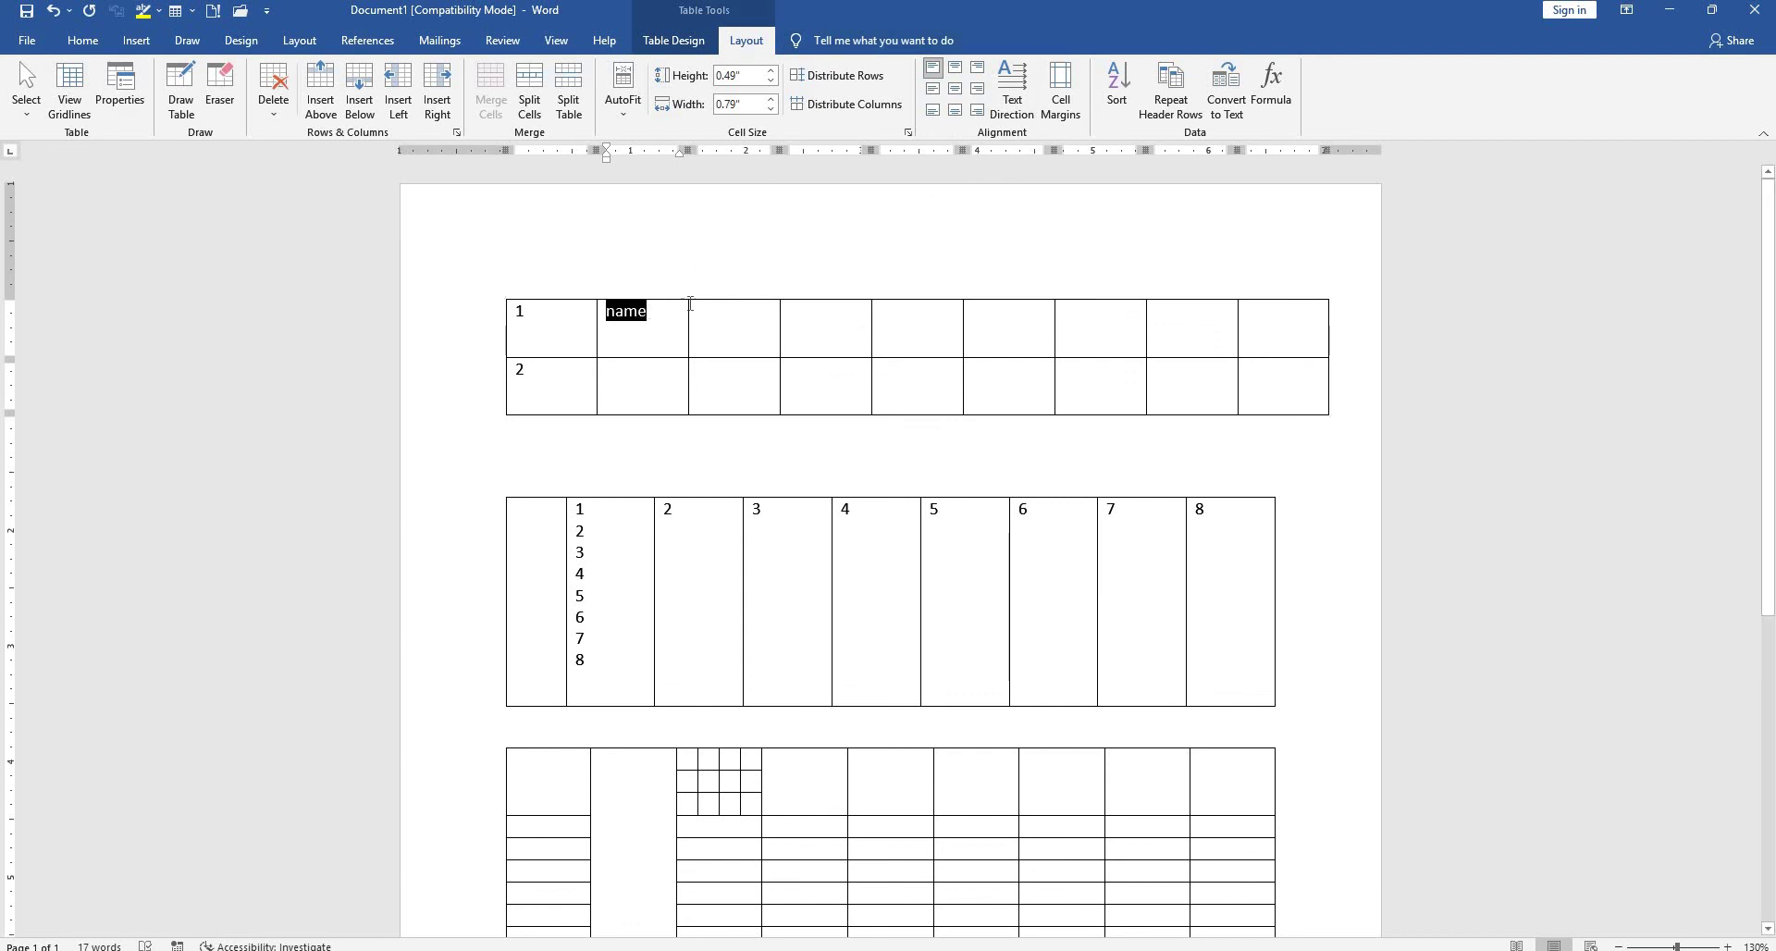
left_click(956, 70)
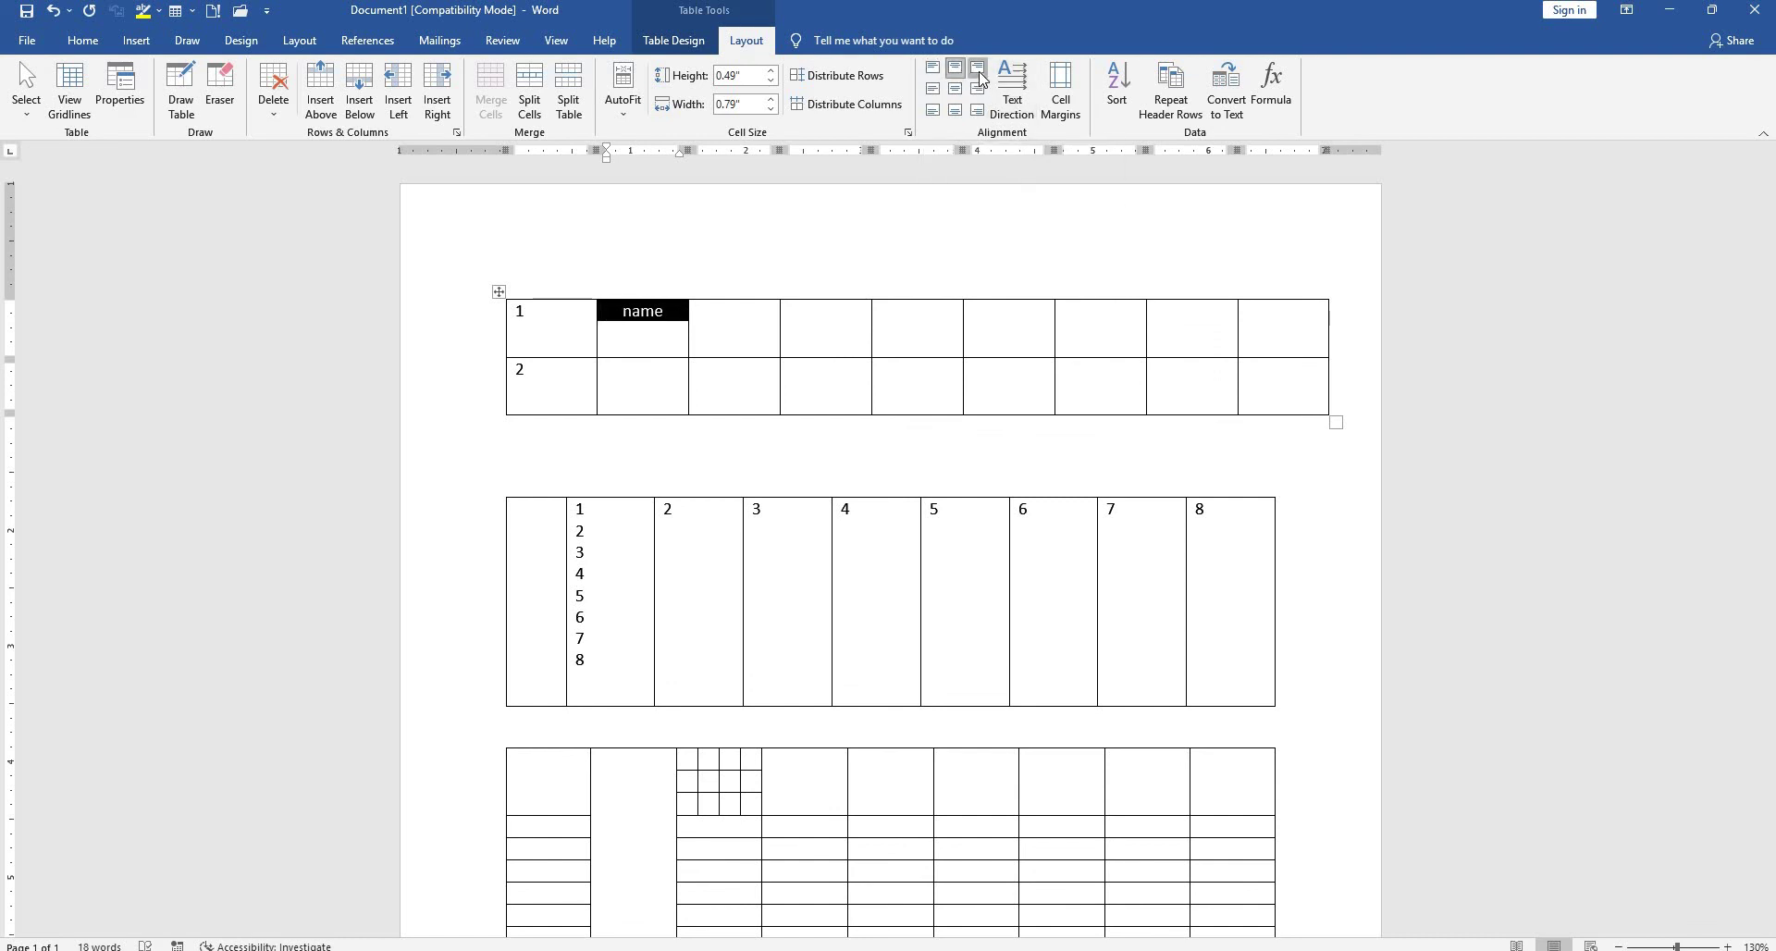
left_click(977, 69)
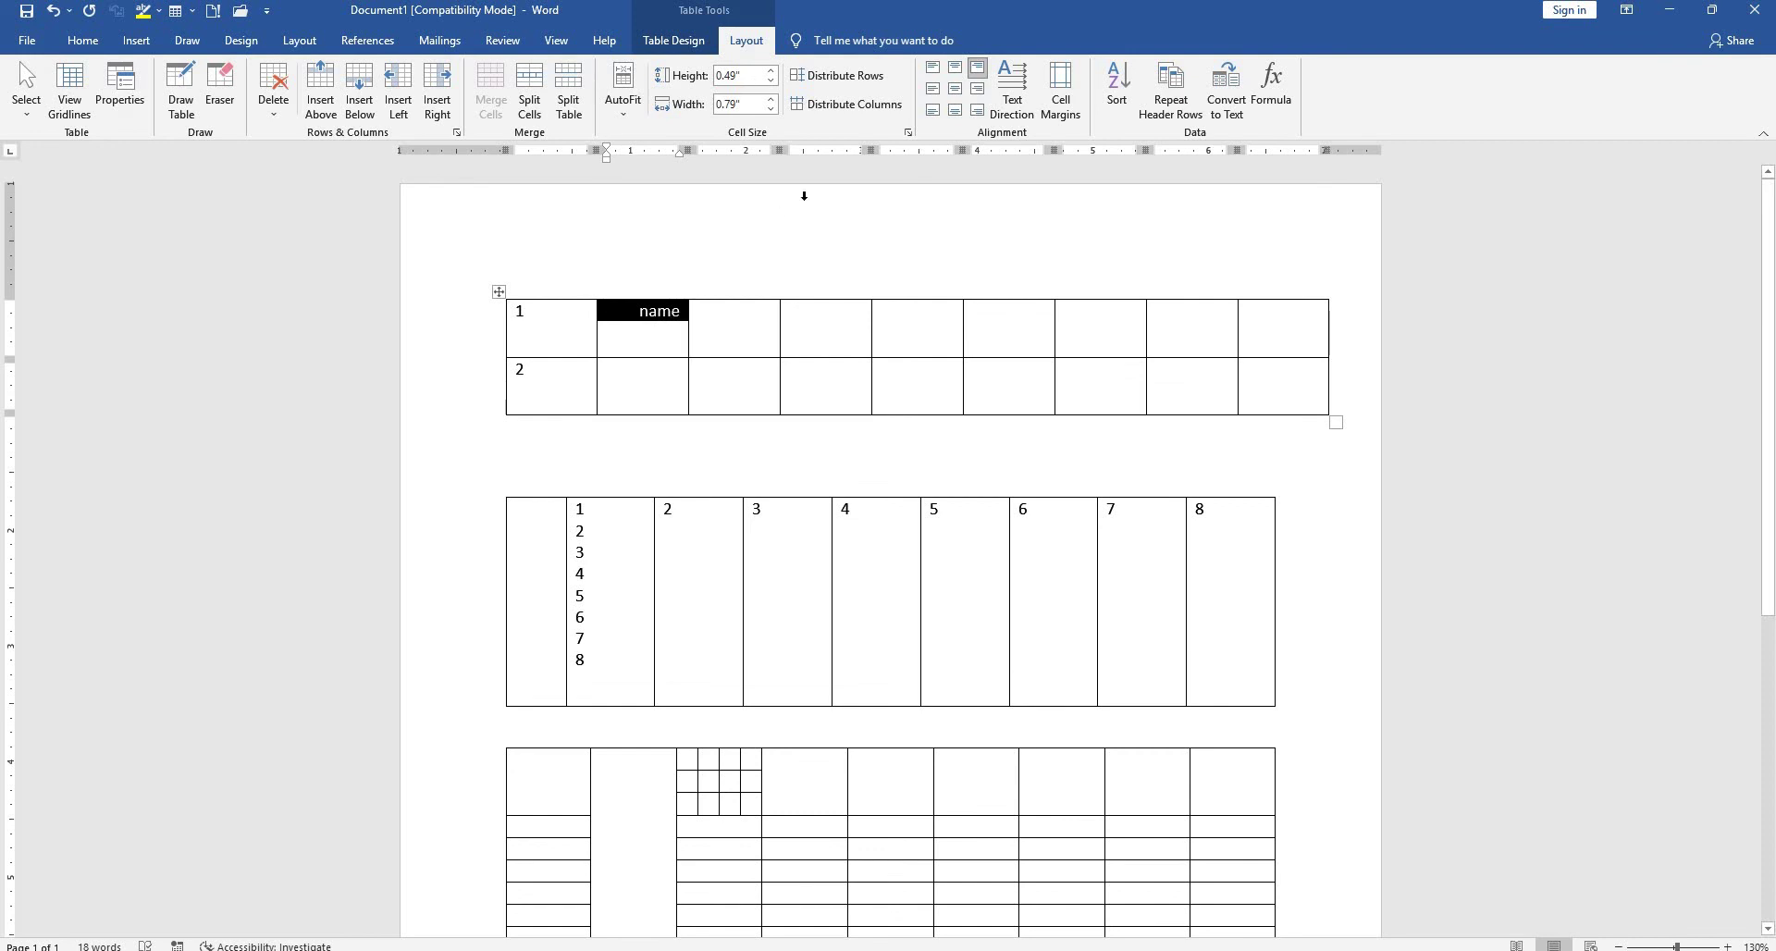
left_click(933, 89)
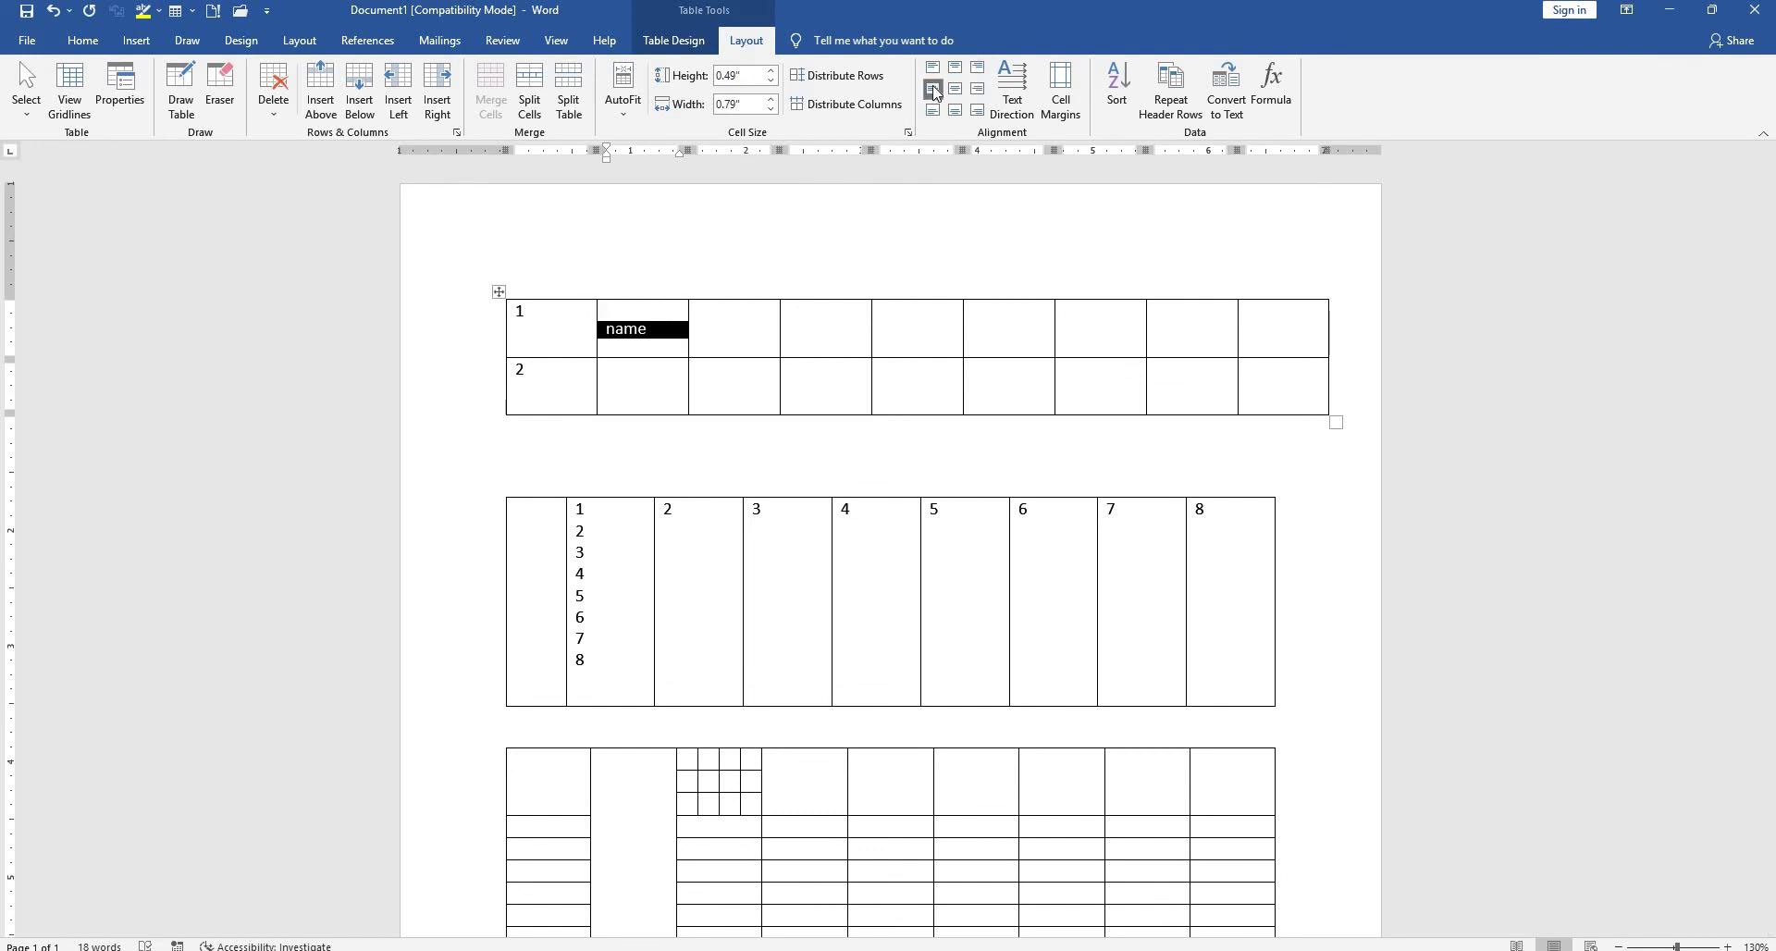
left_click(956, 89)
left_click(979, 91)
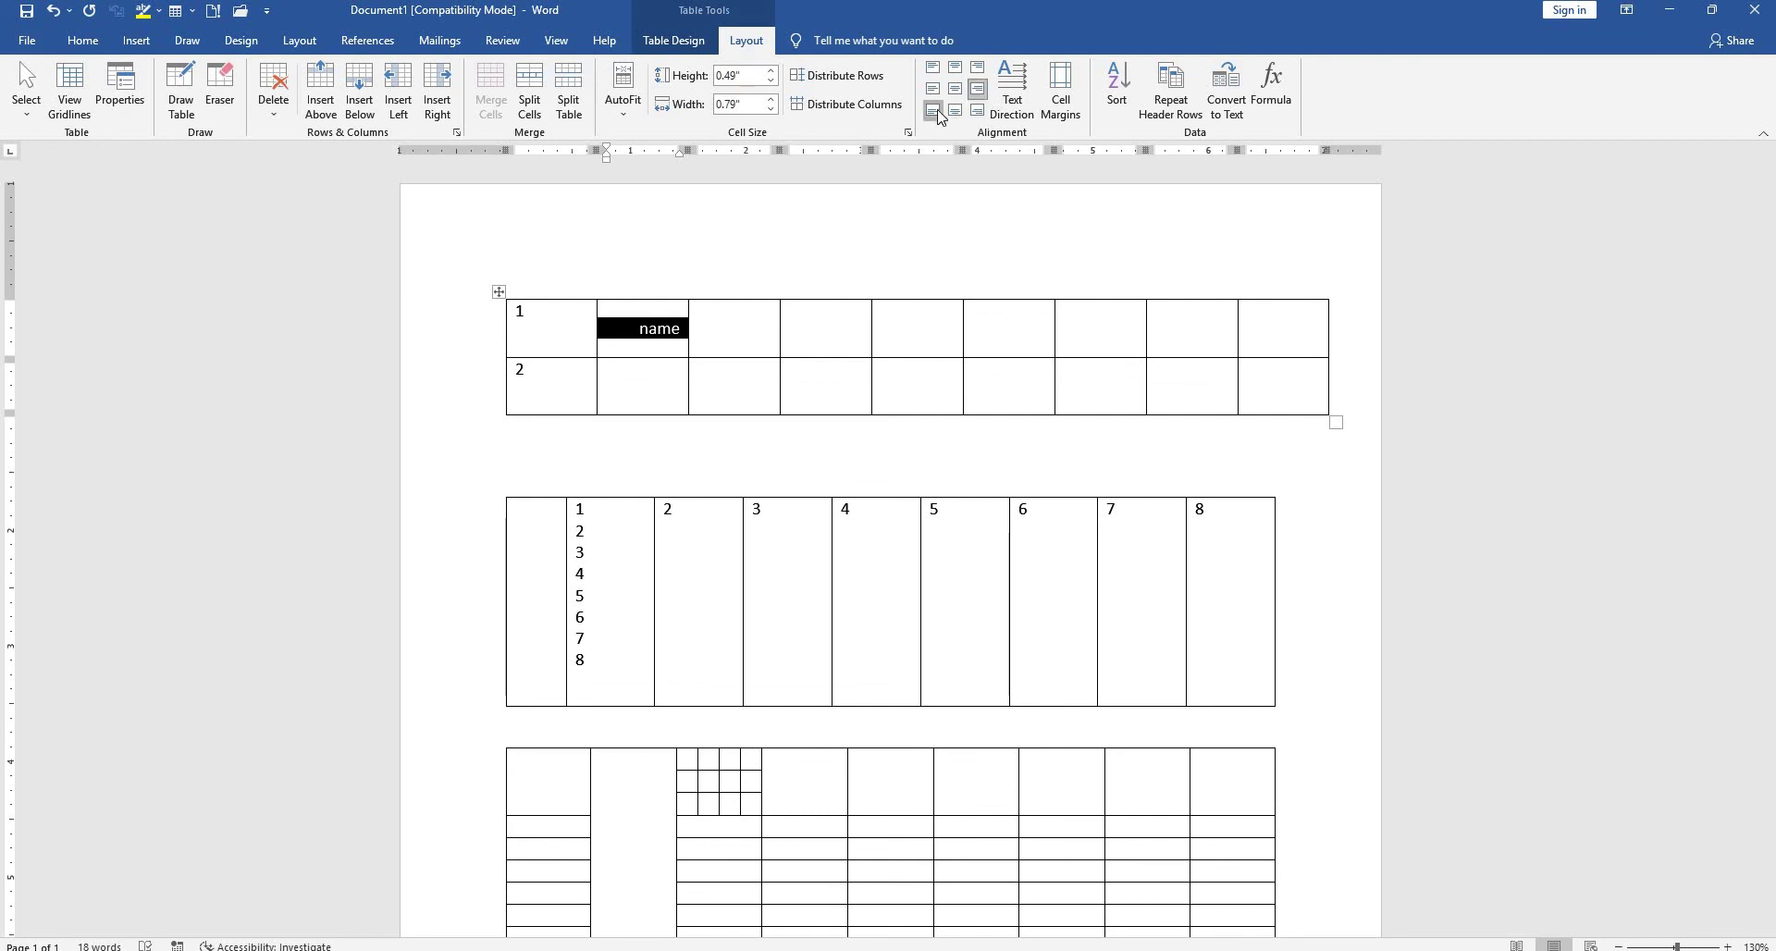
left_click(935, 112)
left_click(955, 112)
left_click(979, 113)
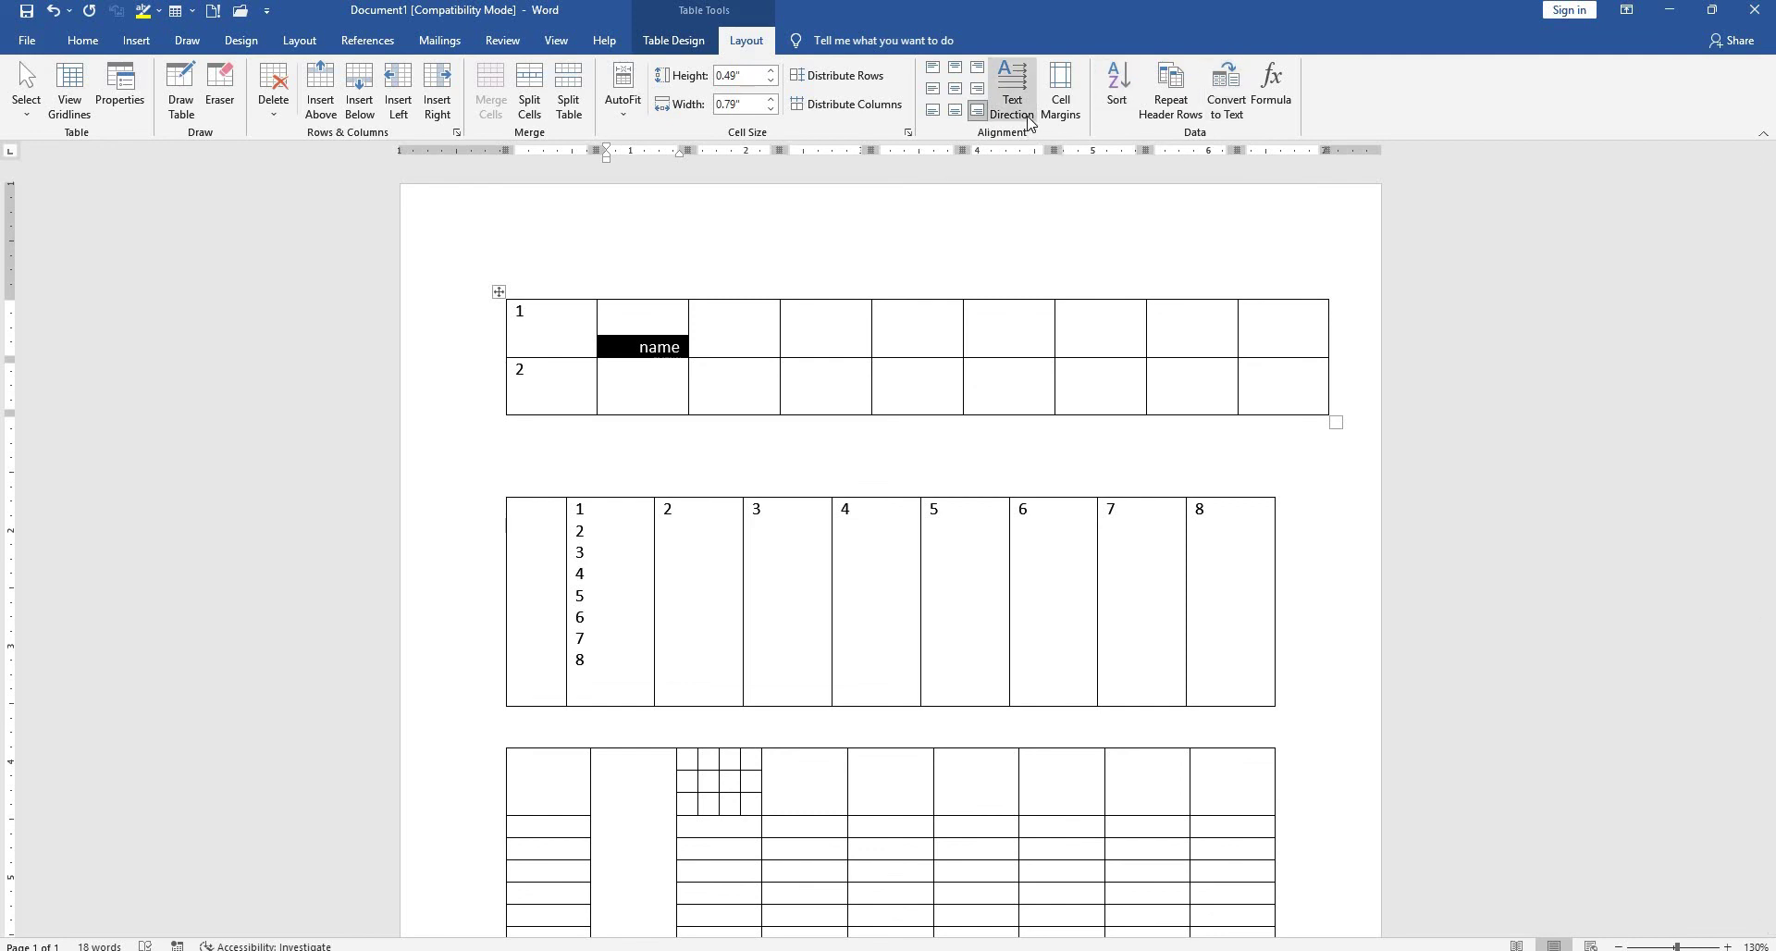
Rotate 'name' vertically, return it to horizontal, and bring up the Cell Margins options.
left_click(1011, 92)
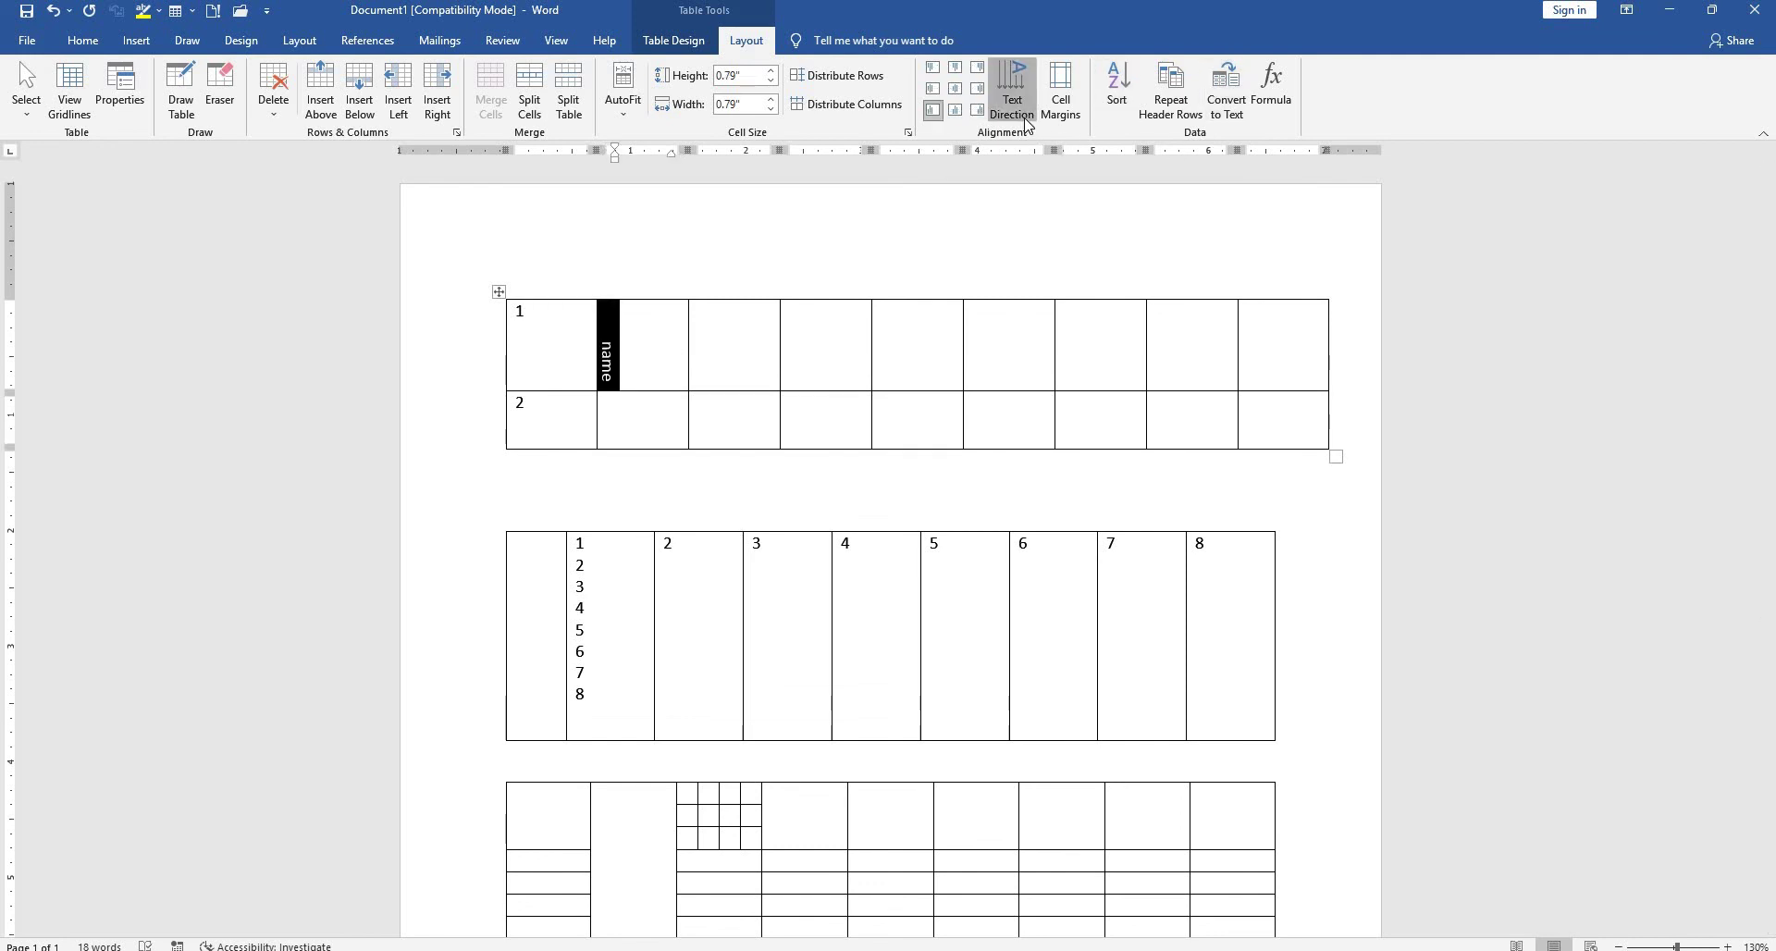
left_click(1024, 123)
left_click(1024, 123)
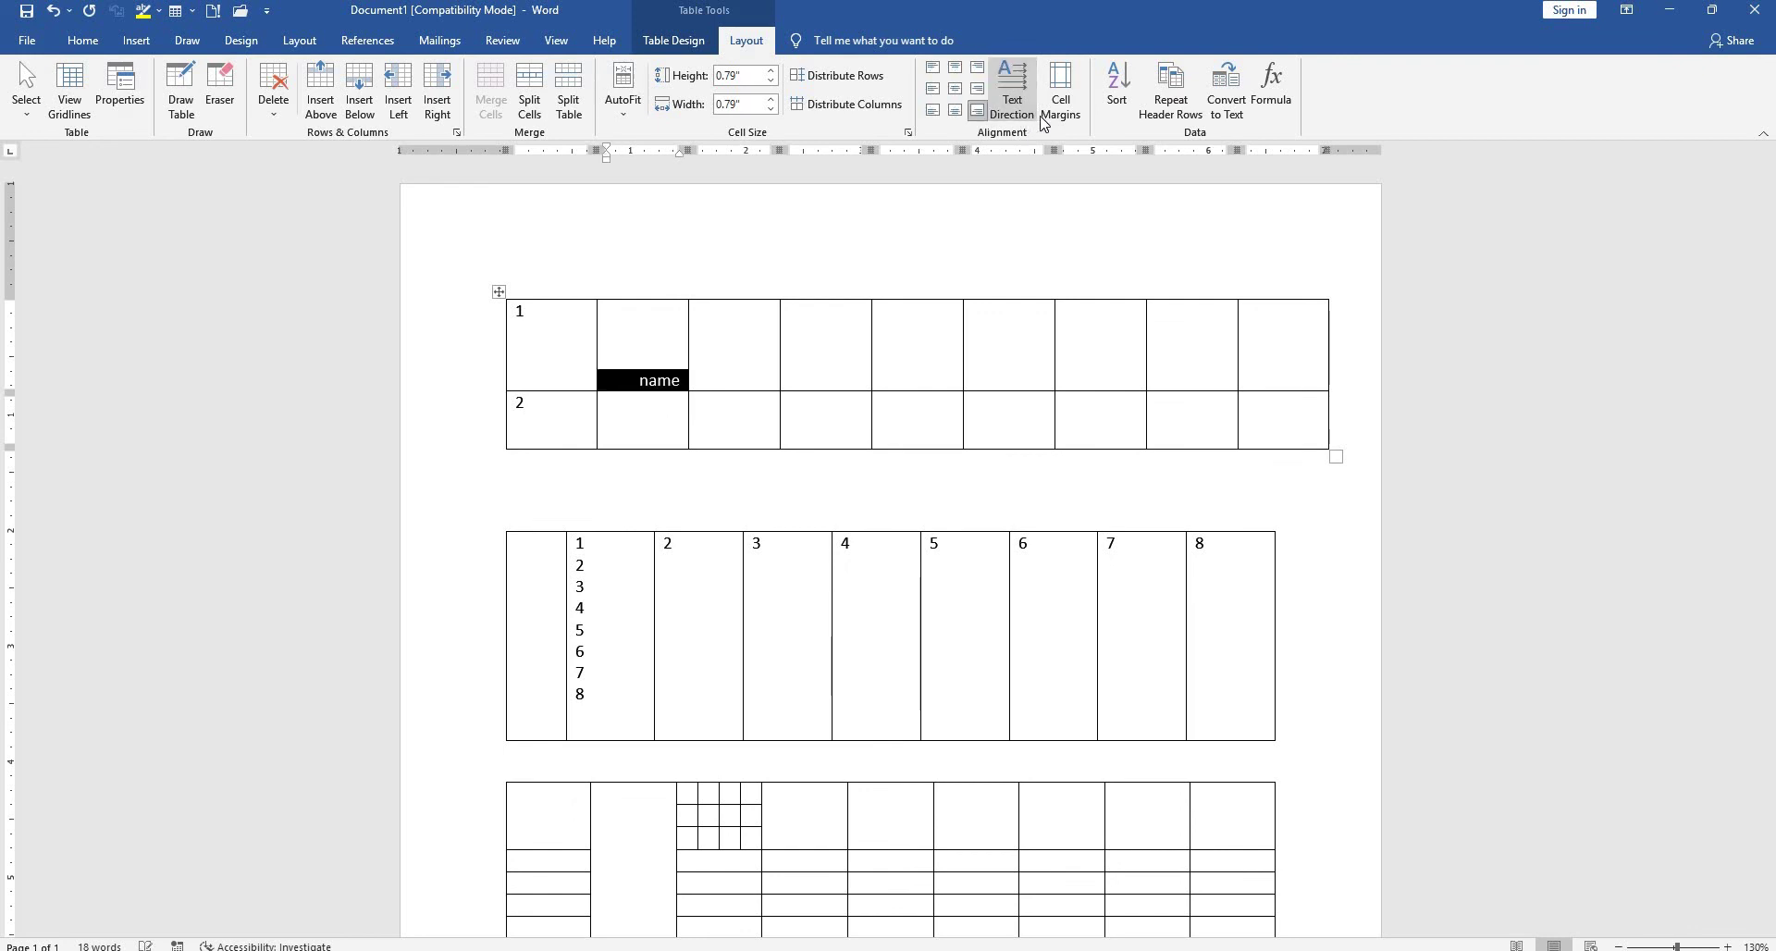
left_click(1054, 118)
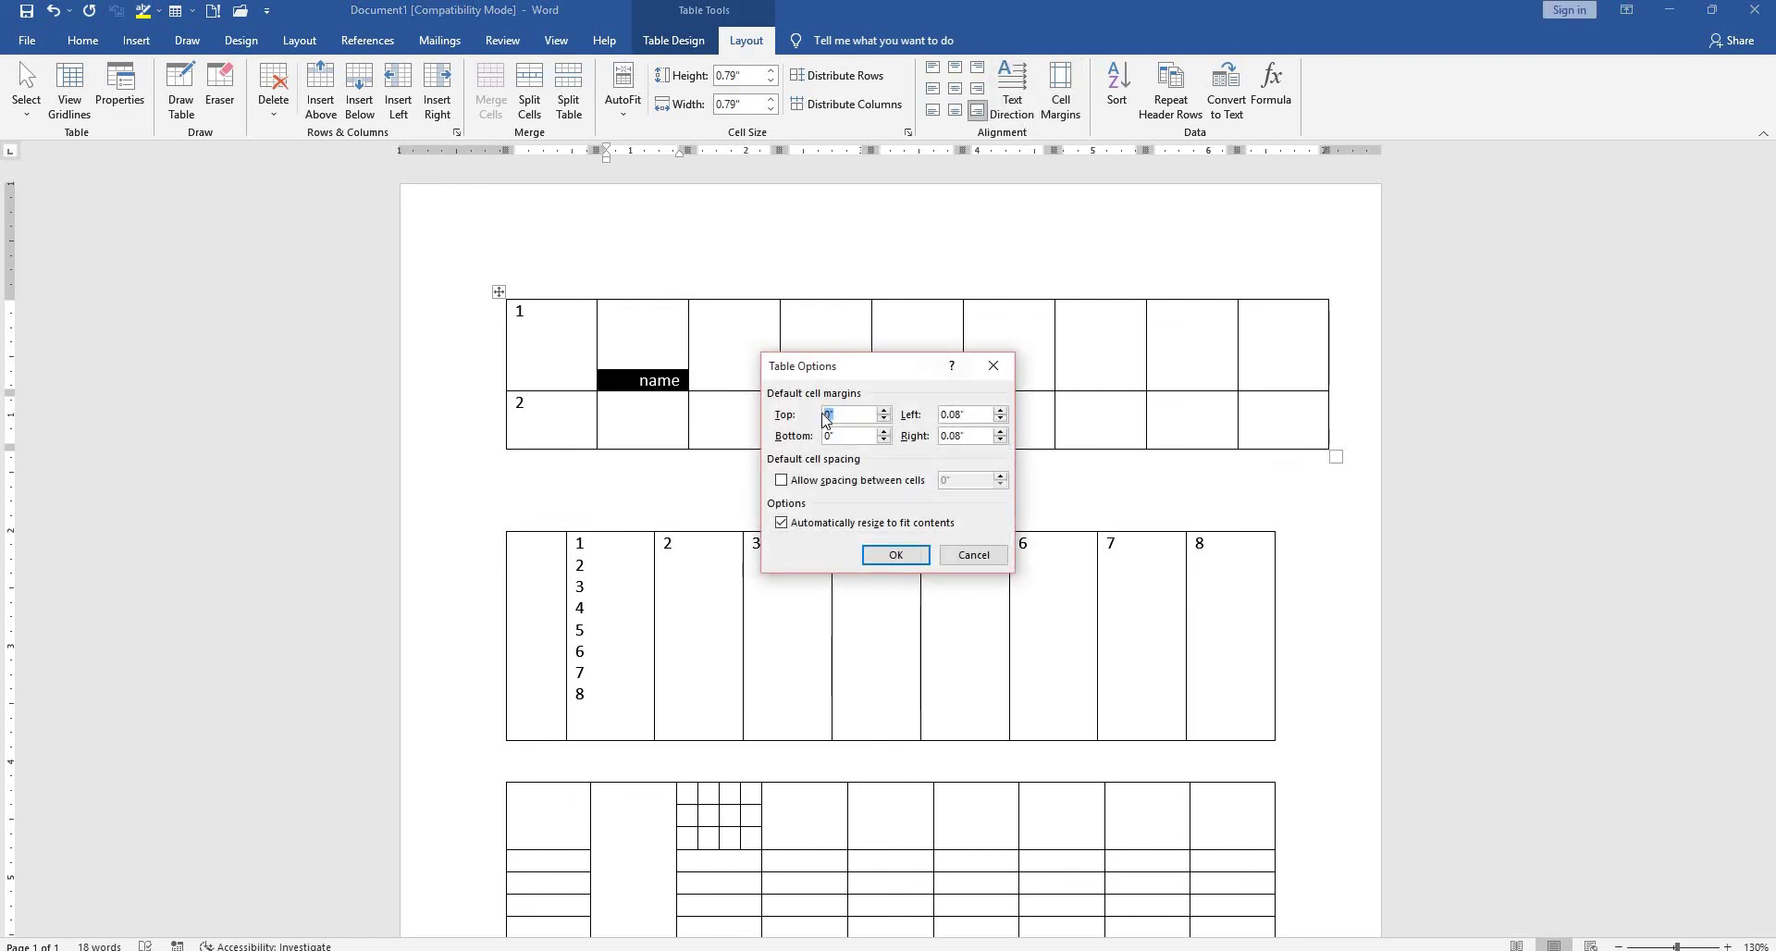
Set the top table's cell margins to 0.04" top, 0.07" bottom, 0.14" left and 0.1" right.
left_click(886, 412)
left_click(884, 432)
left_click(884, 432)
left_click(884, 432)
left_click(884, 432)
left_click(885, 431)
left_click(1001, 411)
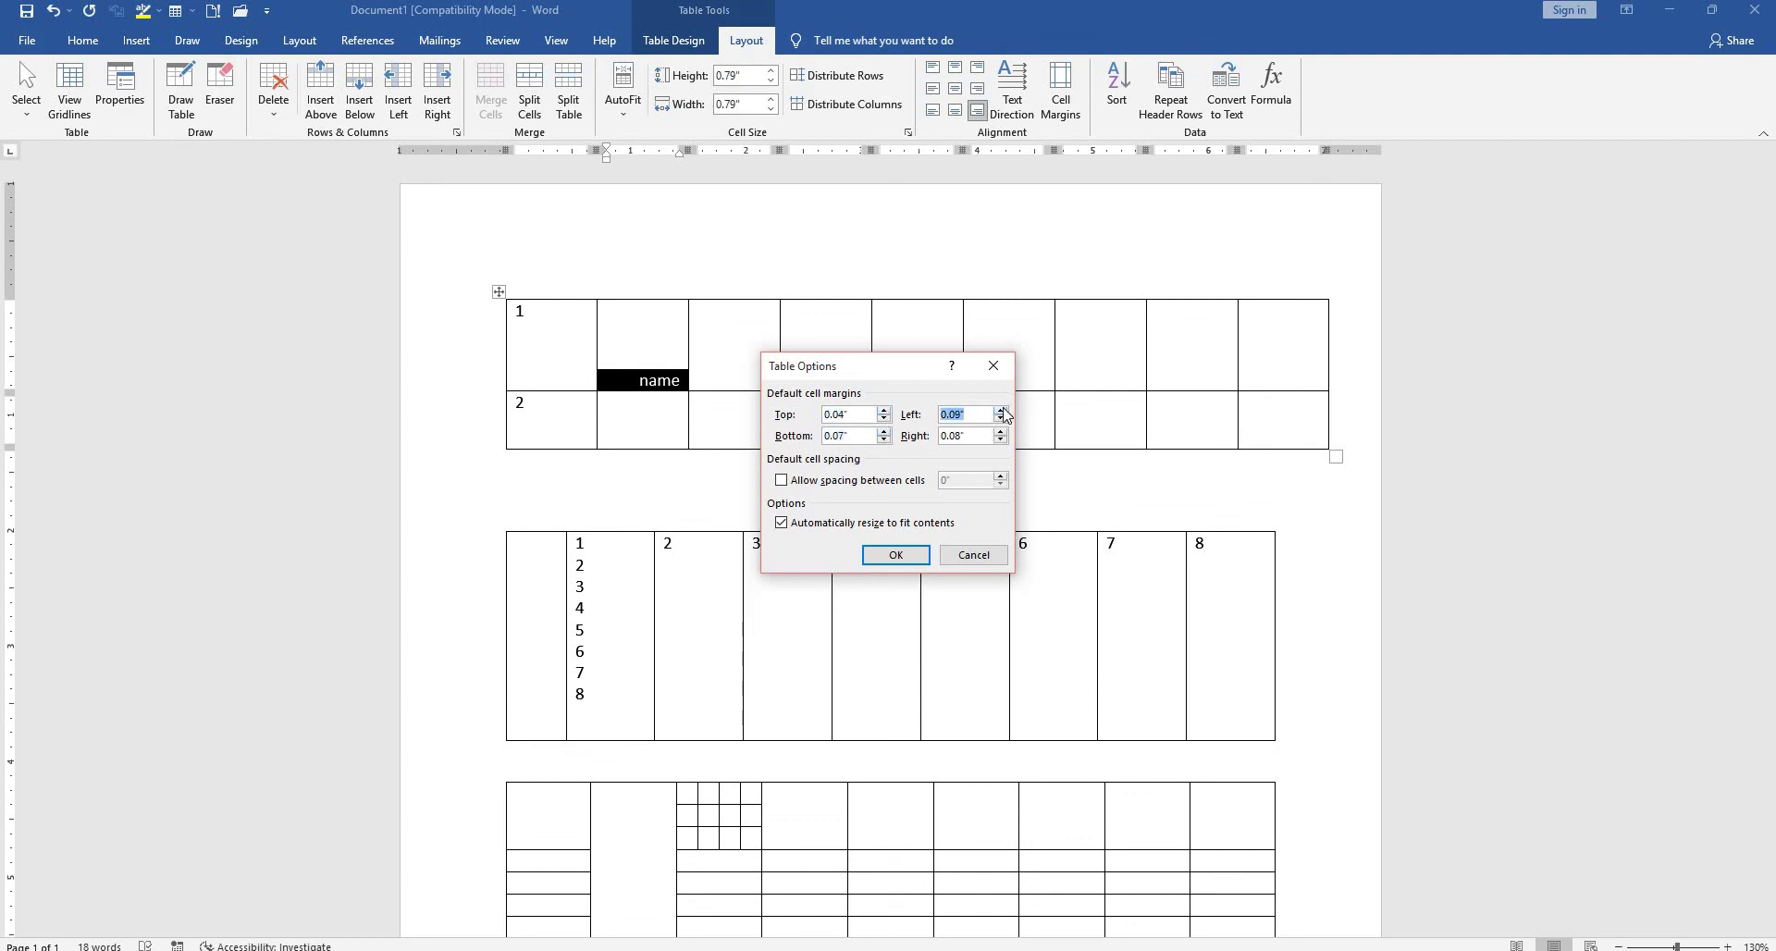
left_click(1001, 411)
left_click(1001, 411)
left_click(1001, 410)
left_click(1000, 411)
left_click(1001, 432)
left_click(1001, 431)
left_click(1001, 432)
left_click(1001, 432)
left_click(893, 554)
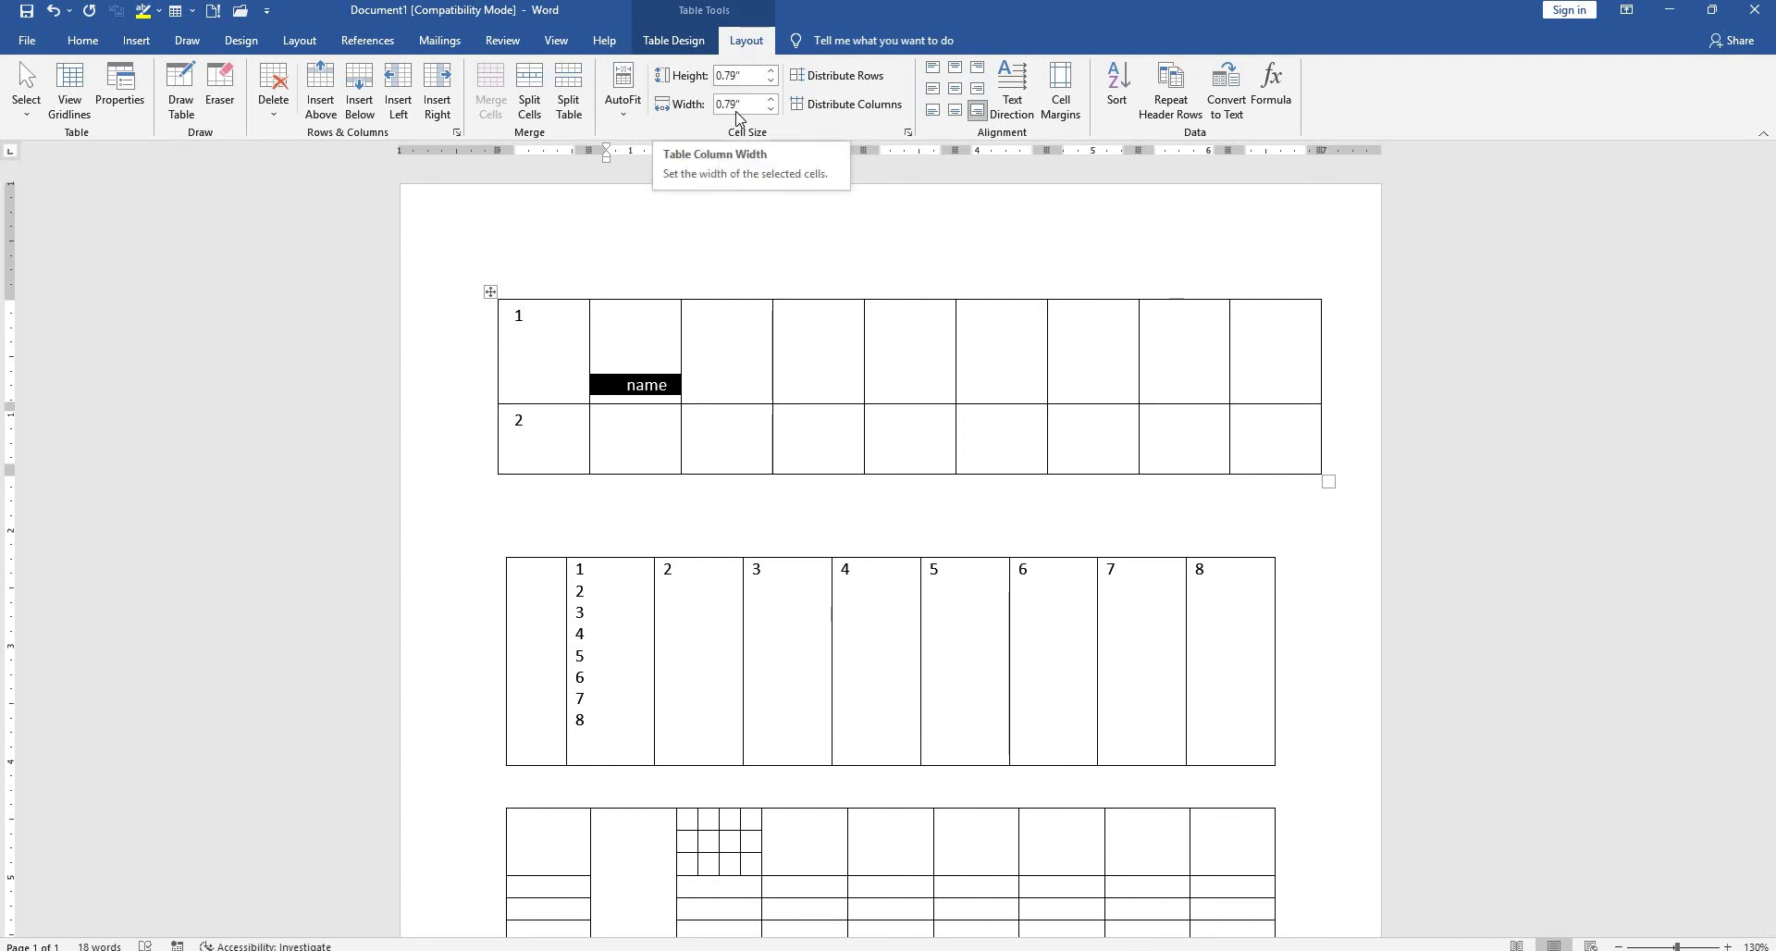
Delete the name cell, shifting cells left, then delete the entire top table.
left_click(271, 118)
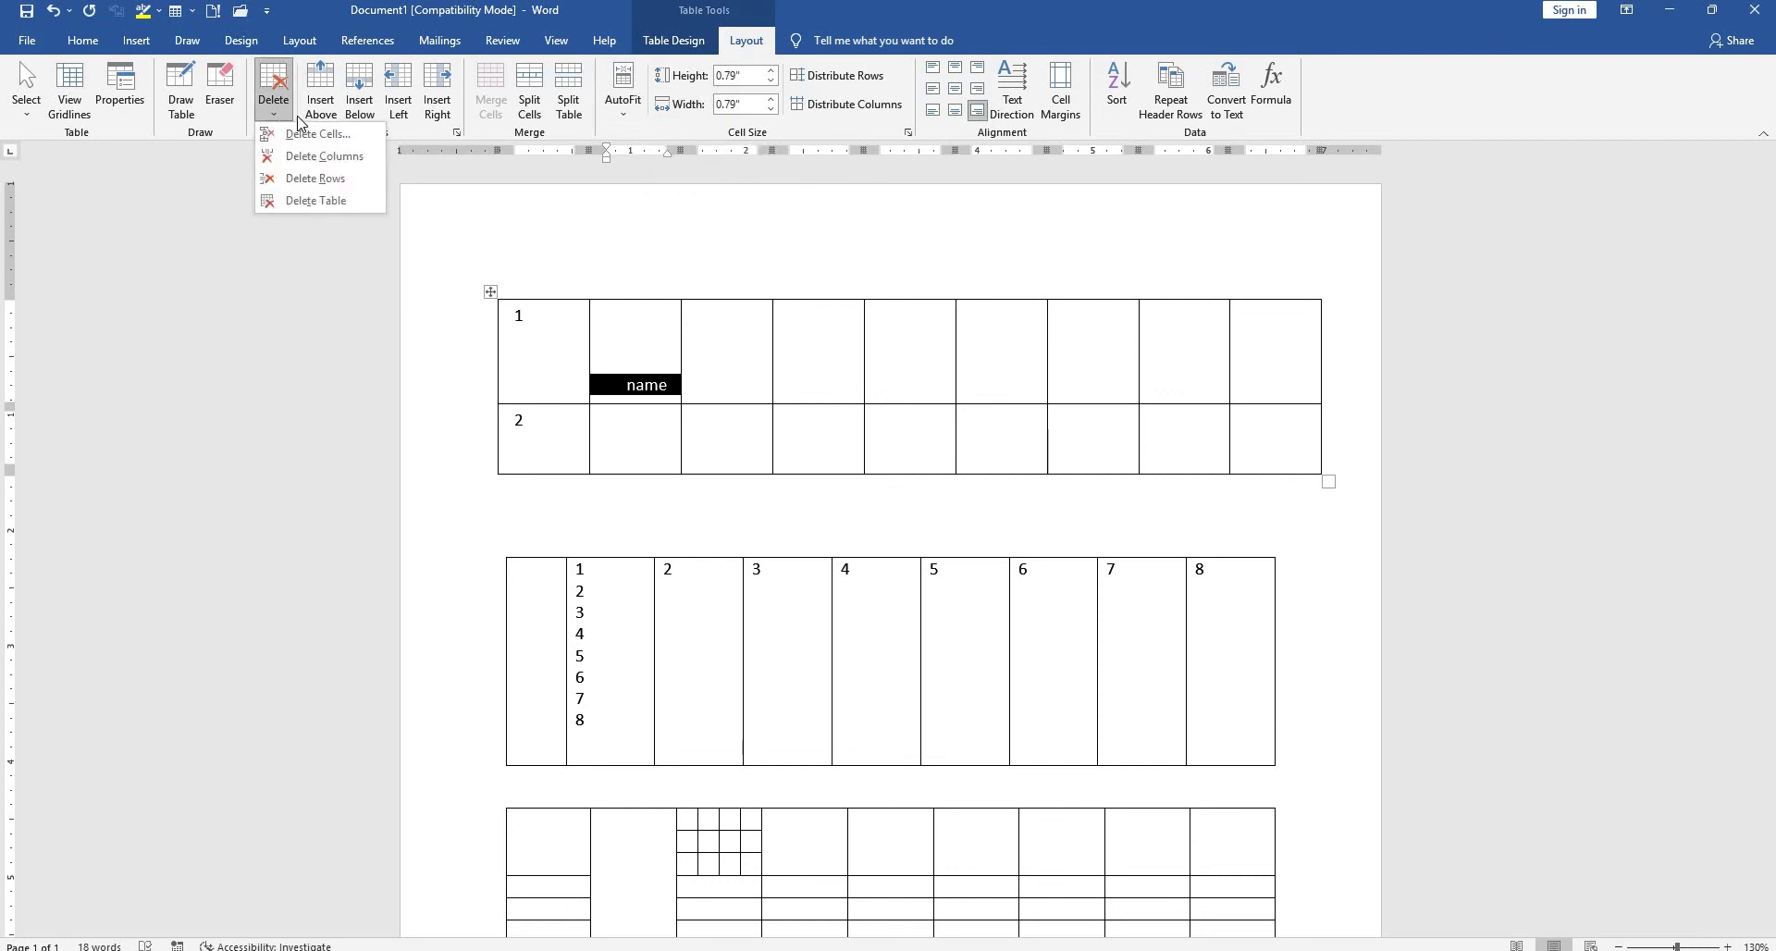
left_click(369, 143)
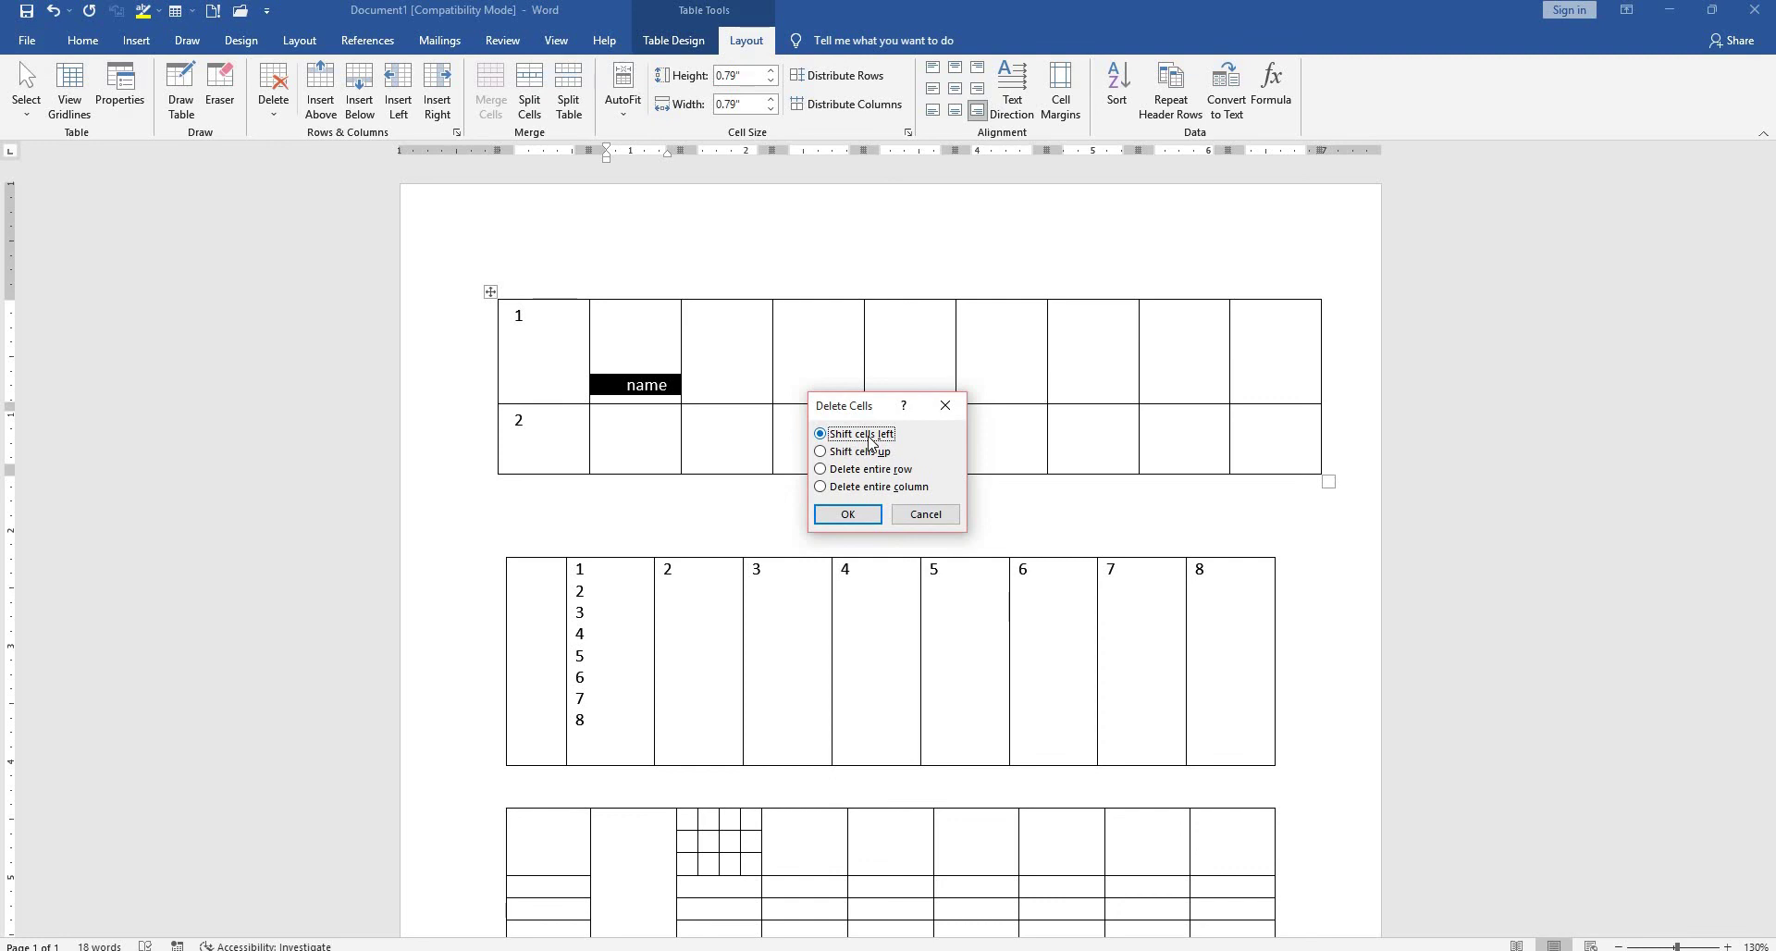
left_click(859, 516)
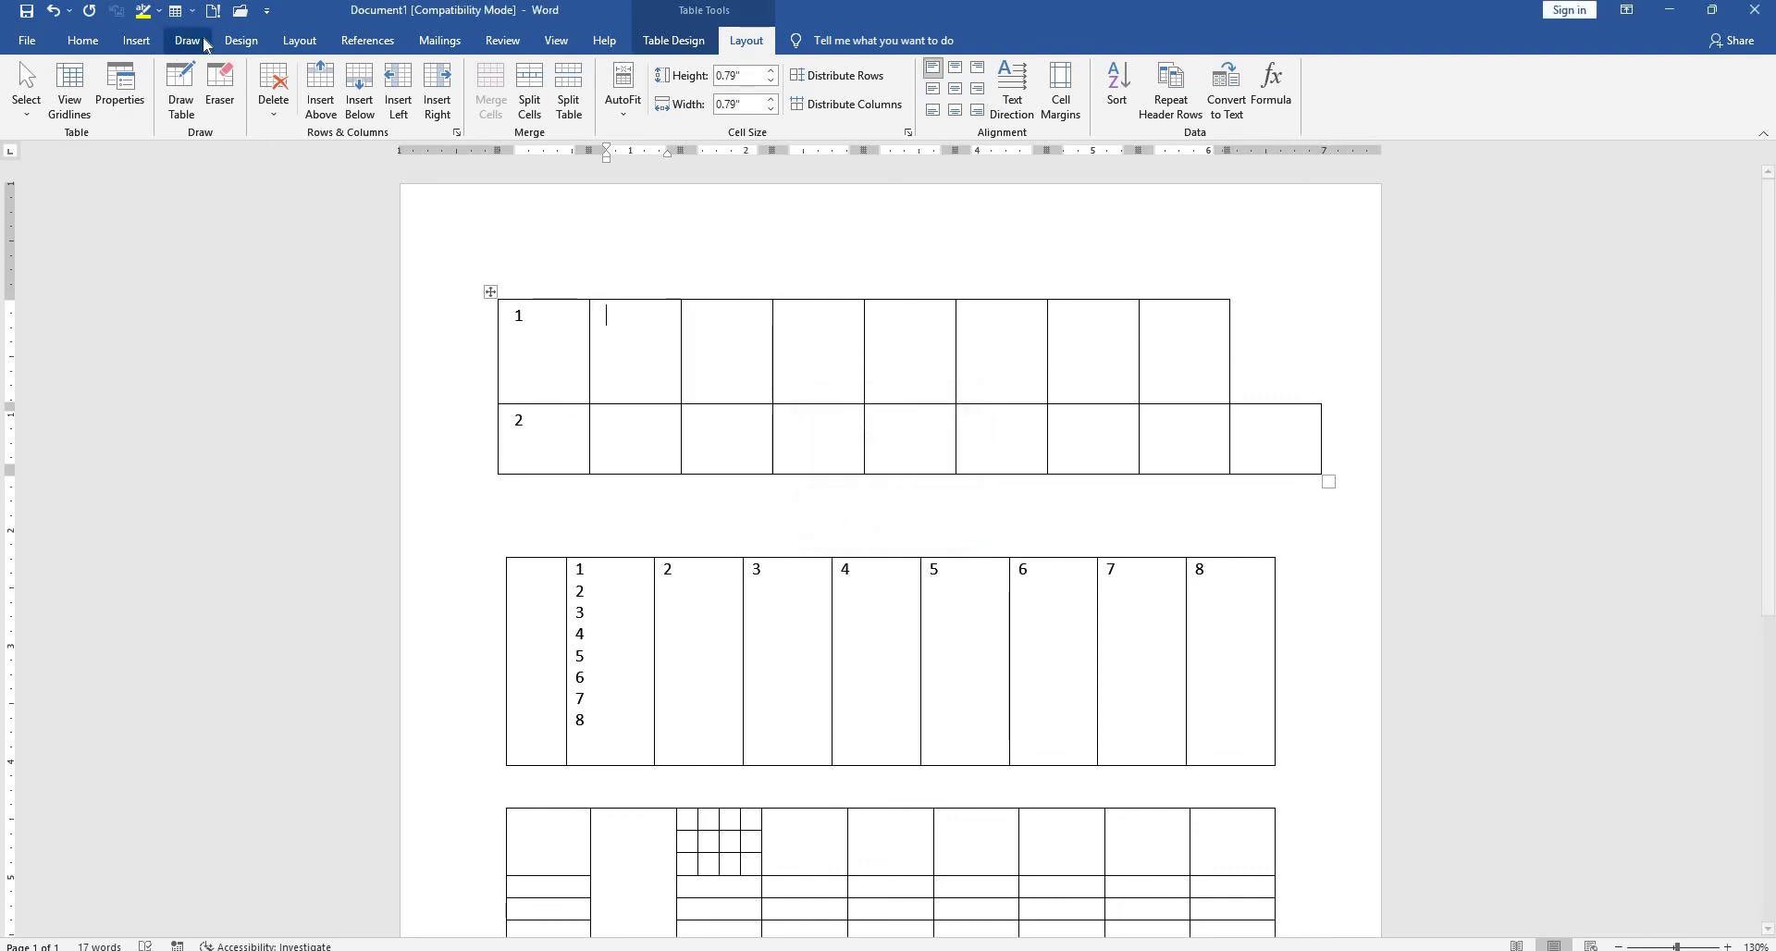
left_click(276, 118)
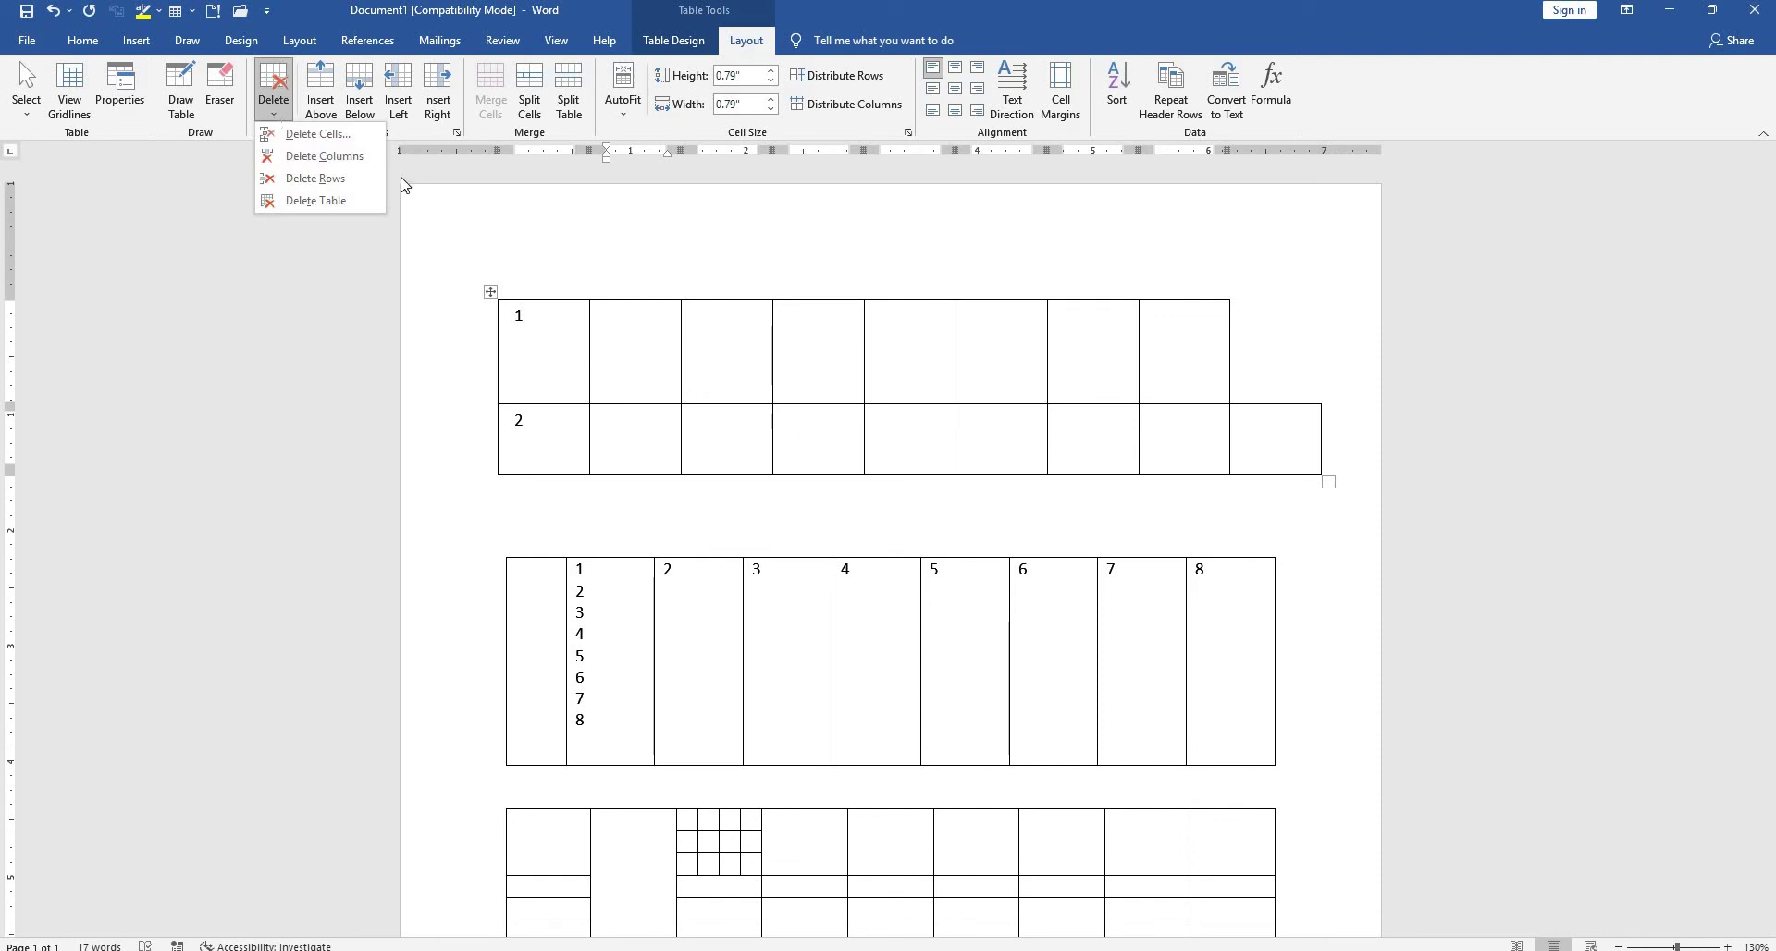
left_click(335, 204)
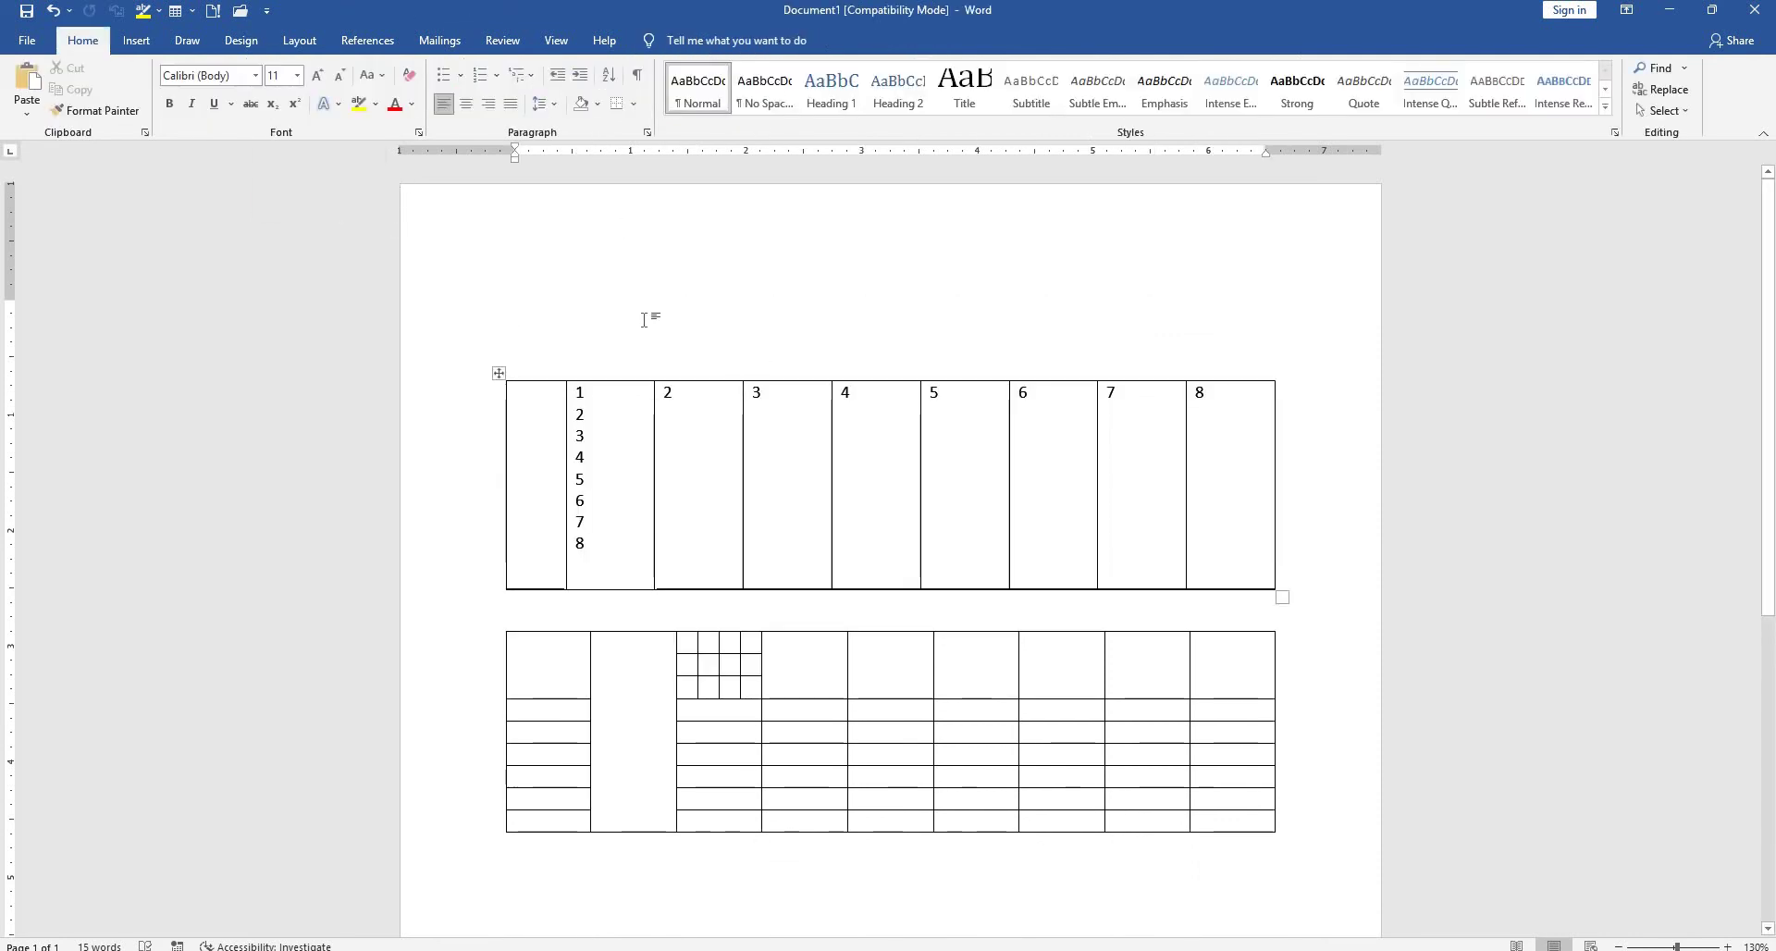
Delete the numbered 1–8 table and then the grid table, leaving the page empty.
left_click(716, 421)
left_click(274, 88)
left_click(314, 204)
left_click(274, 88)
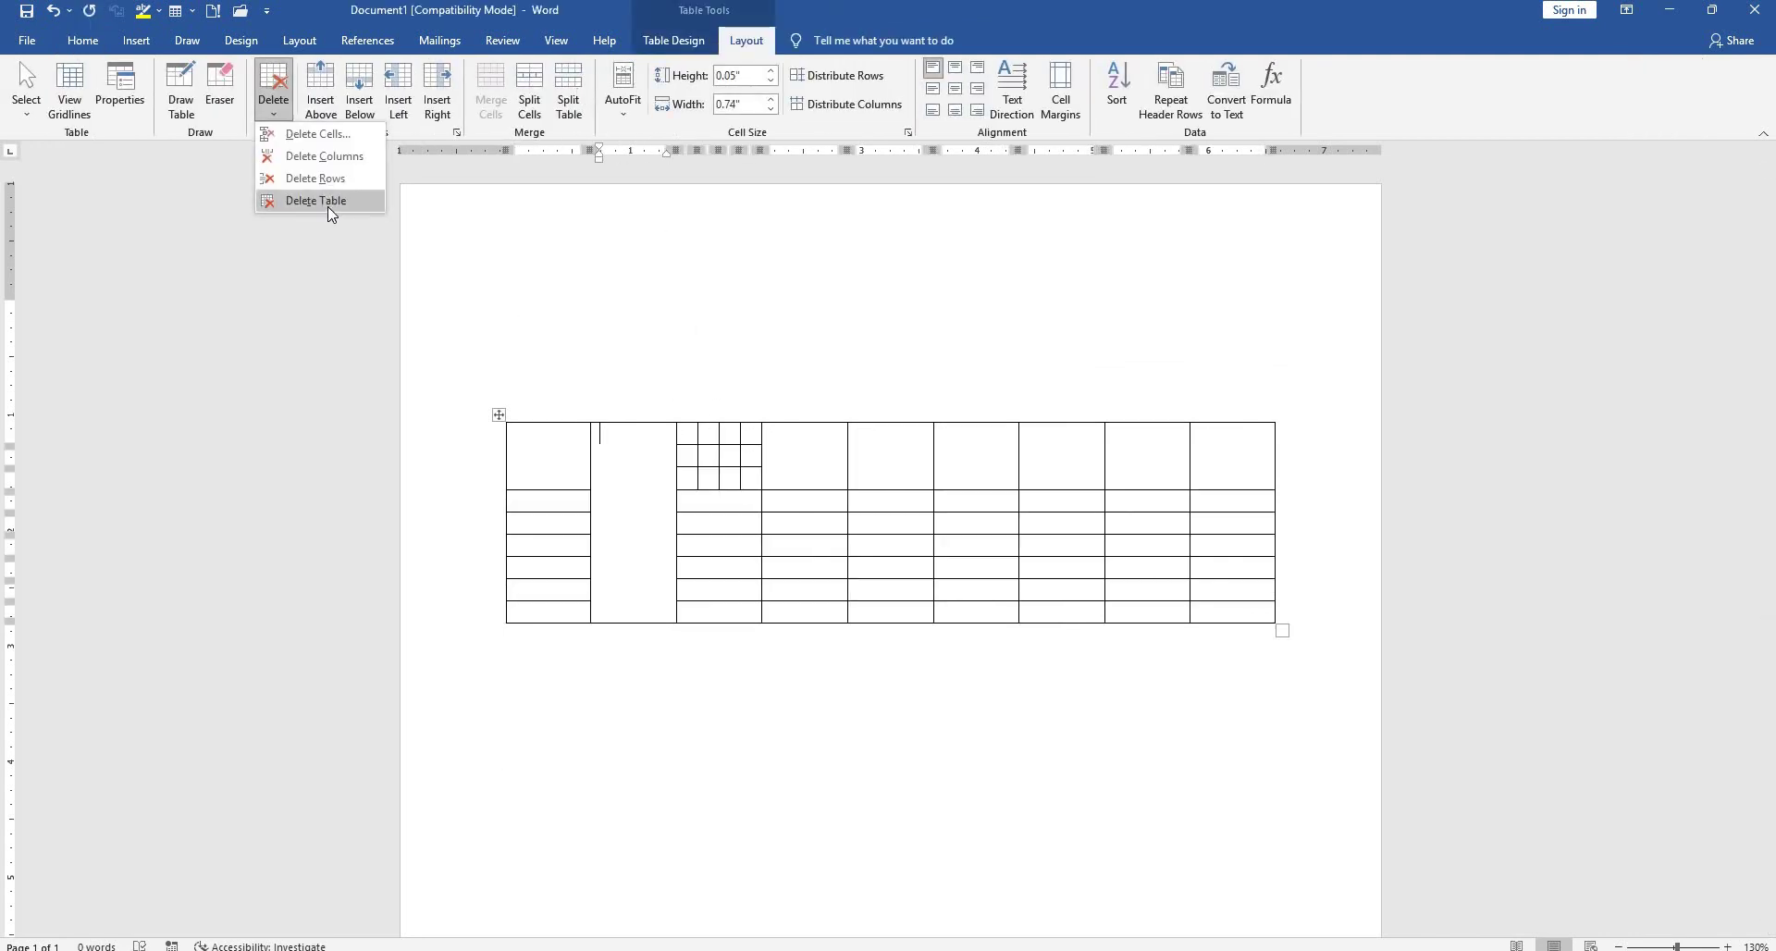
left_click(314, 205)
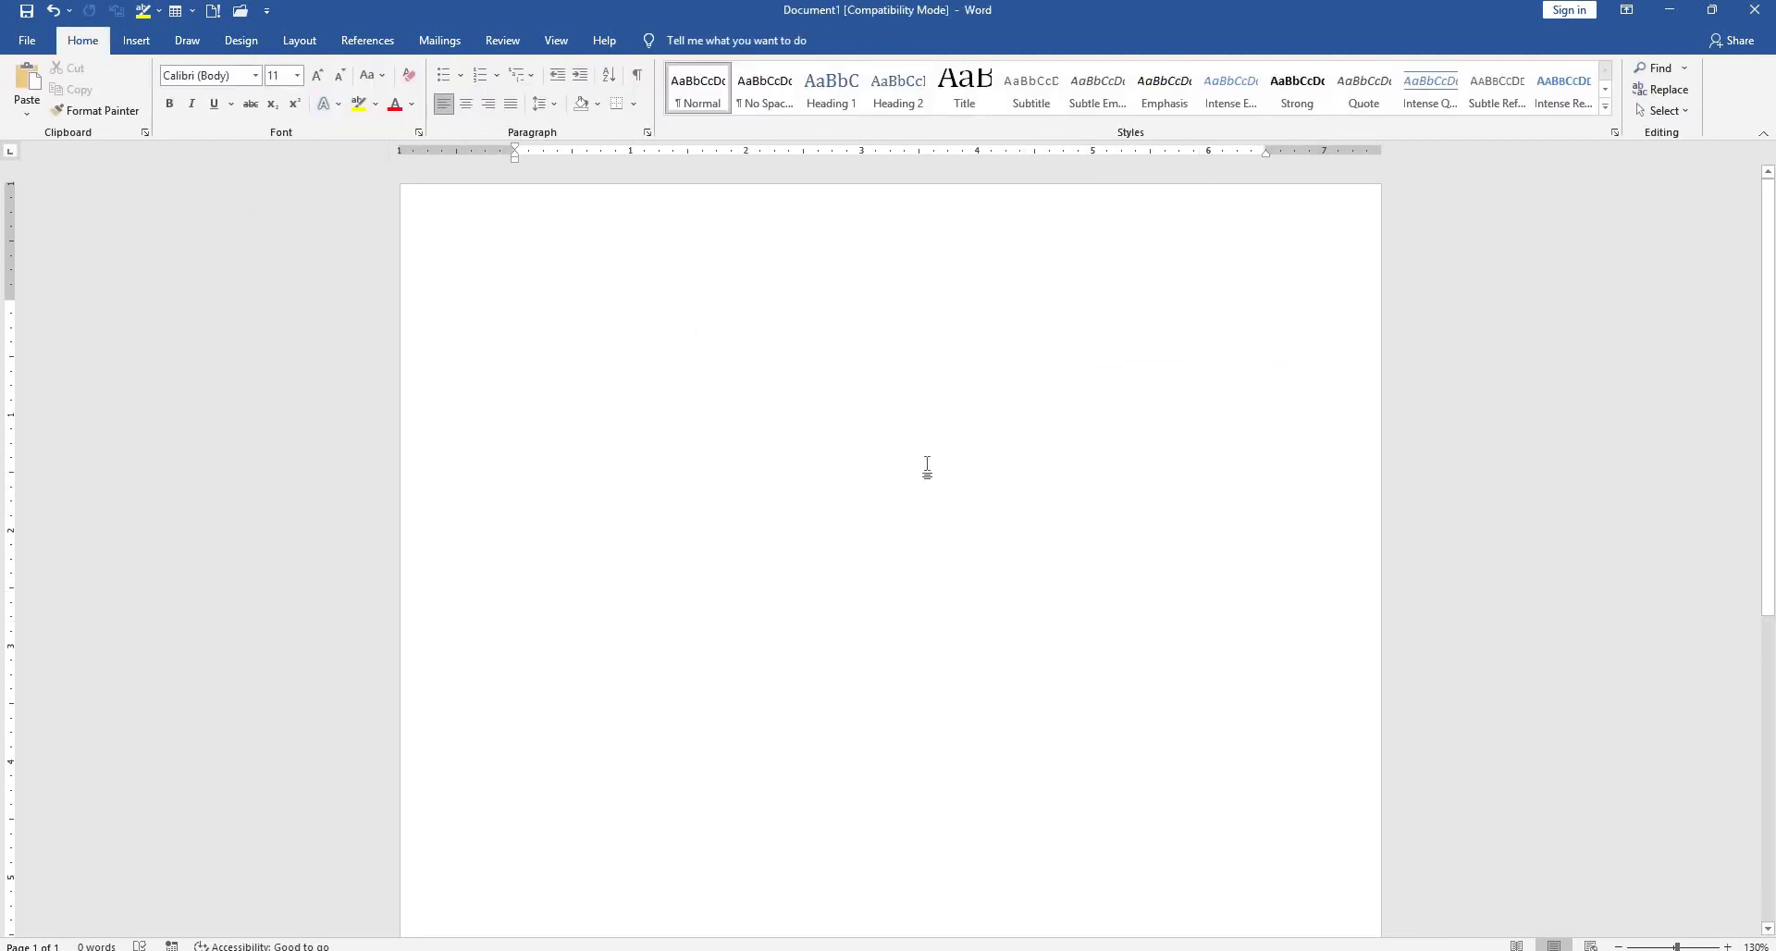